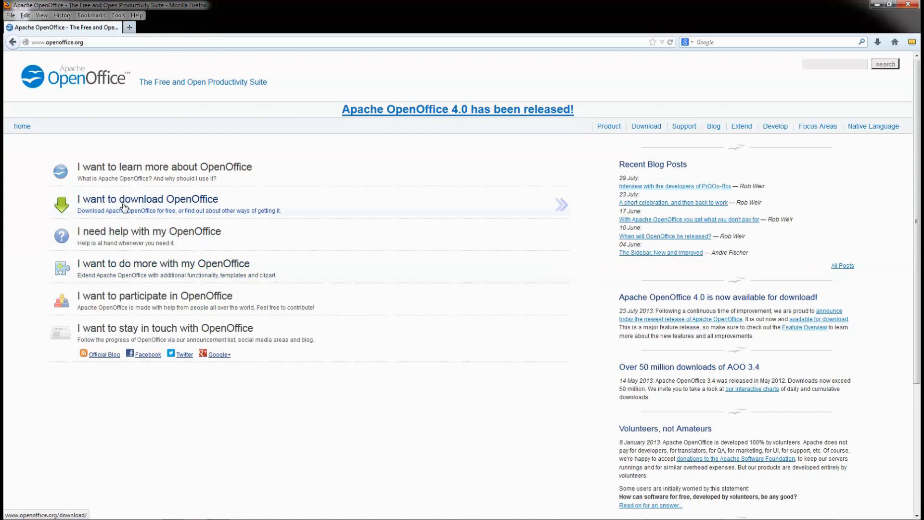
# Download the Apache OpenOffice 4.0.0 installer for Windows in English (US) from openoffice.org and save the file.
pyautogui.click(164, 200)
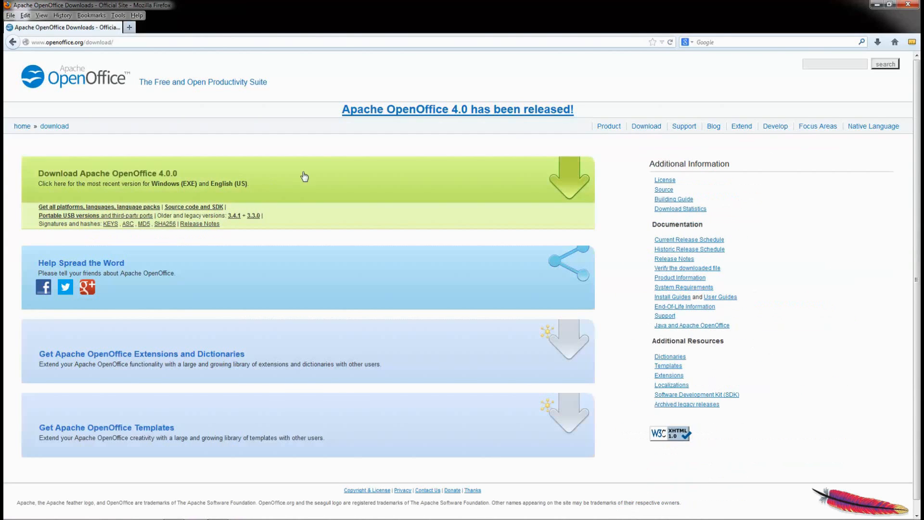
pyautogui.click(562, 187)
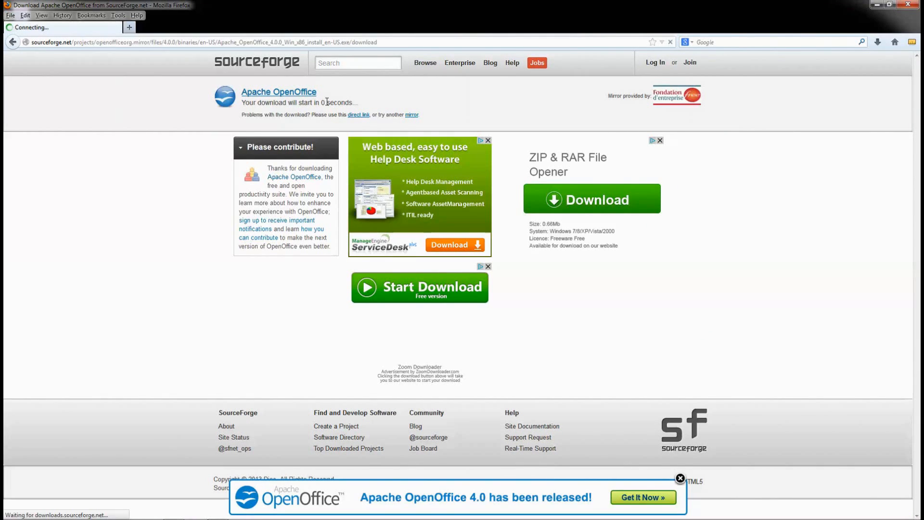
pyautogui.moveTo(166, 159); pyautogui.dragTo(204, 174)
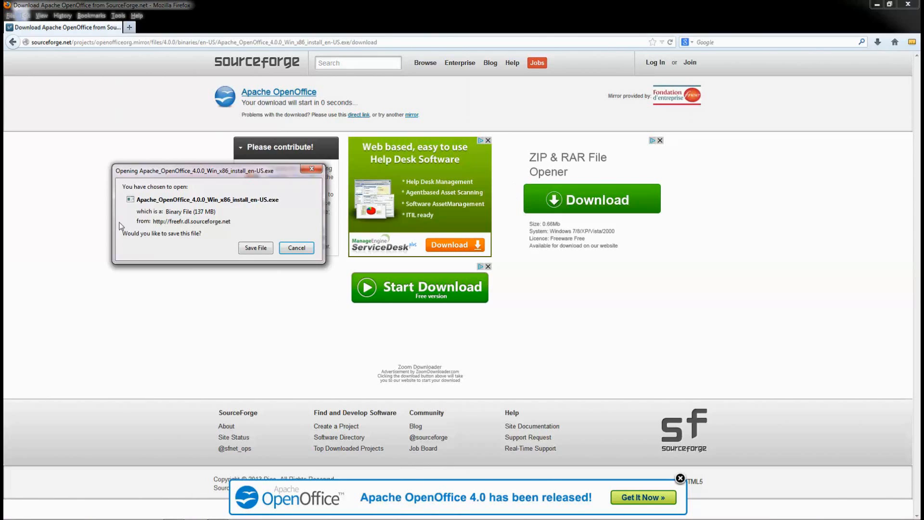
pyautogui.moveTo(241, 172)
pyautogui.mouseDown()
pyautogui.moveTo(254, 184)
pyautogui.moveTo(252, 169)
pyautogui.mouseUp()
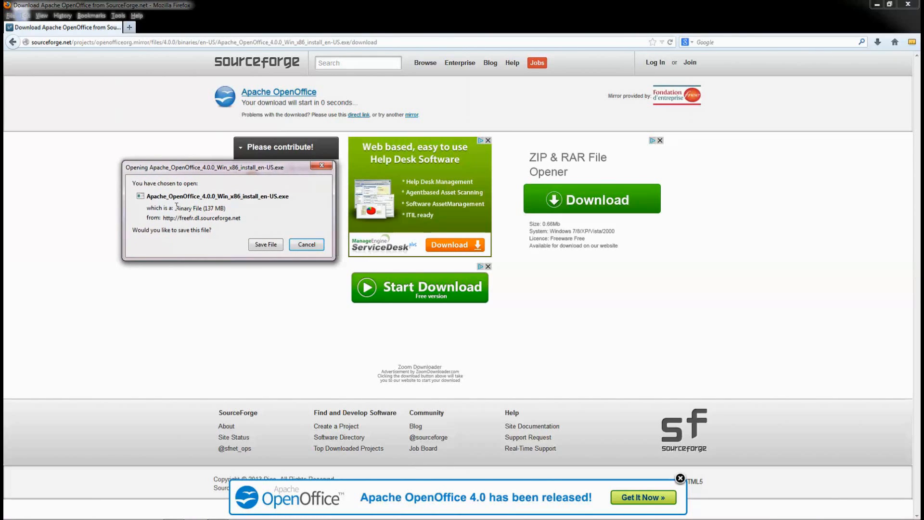
pyautogui.moveTo(177, 208); pyautogui.dragTo(245, 222)
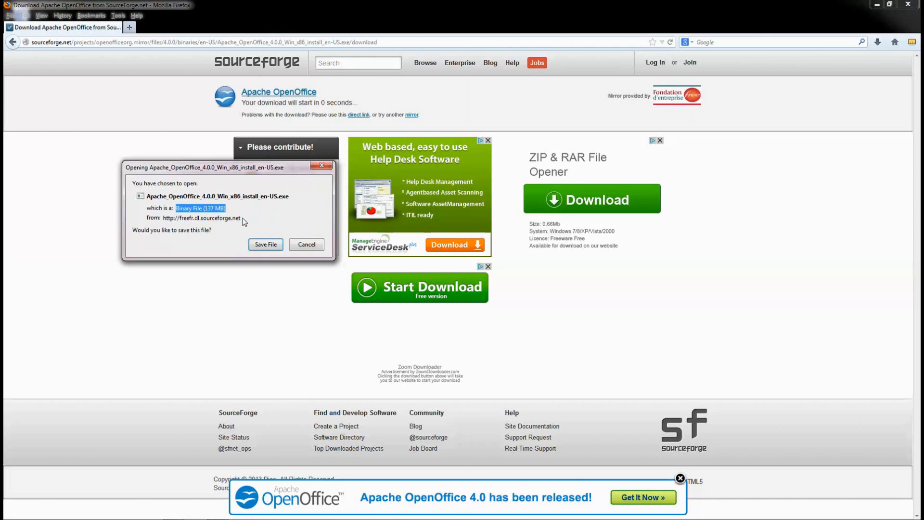
pyautogui.click(263, 245)
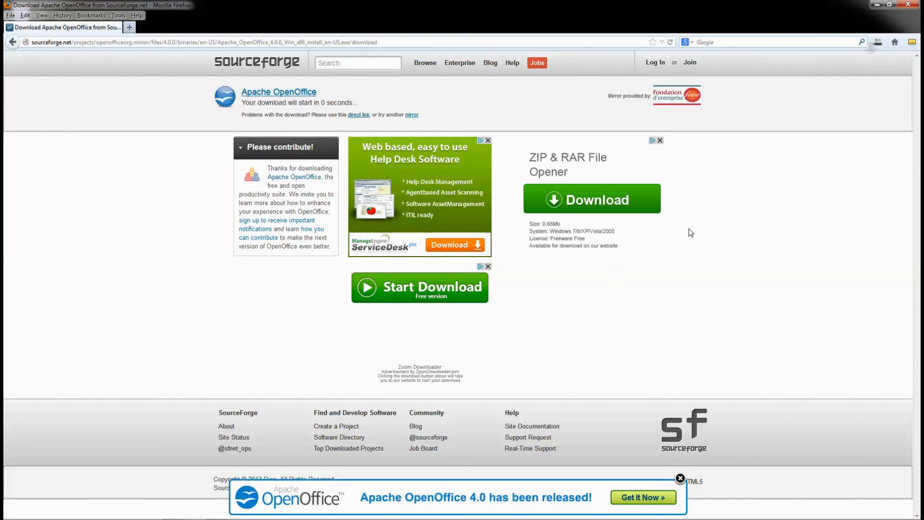
# Cancel the running download of the OpenOffice installer and close the download list.
pyautogui.click(876, 44)
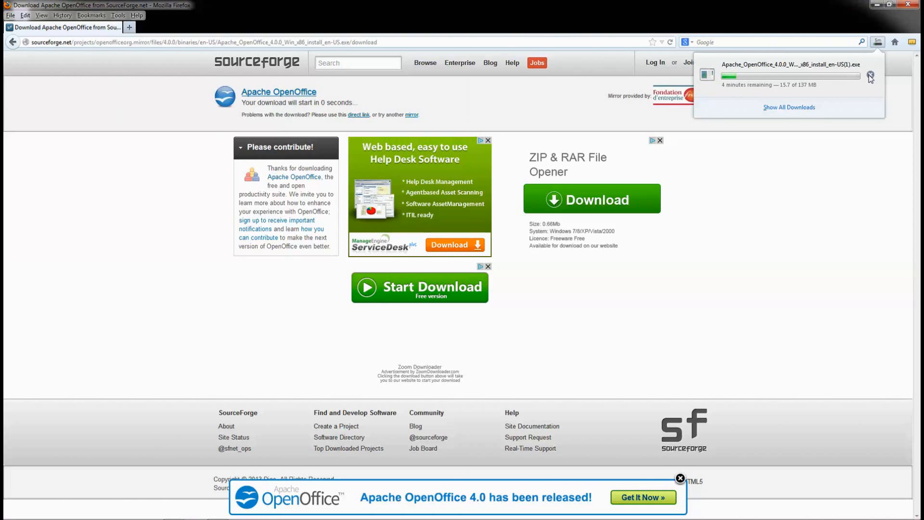
pyautogui.click(870, 77)
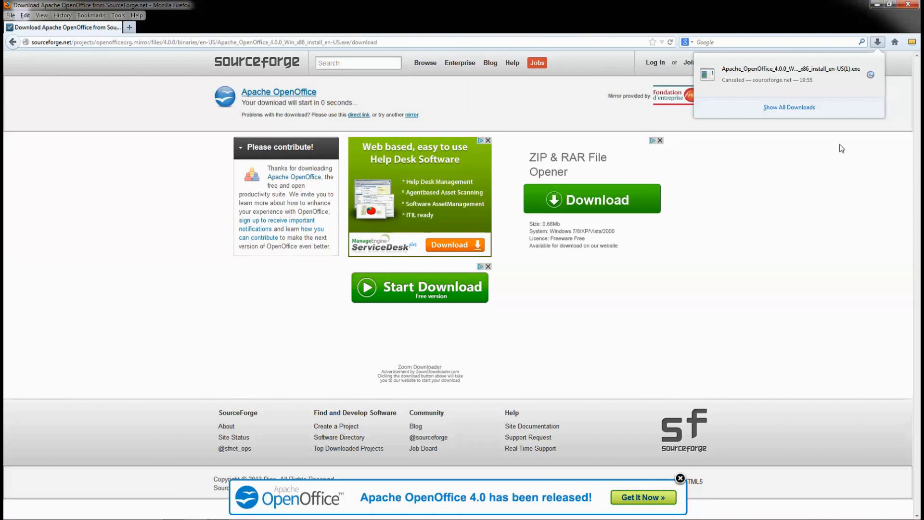
pyautogui.click(840, 149)
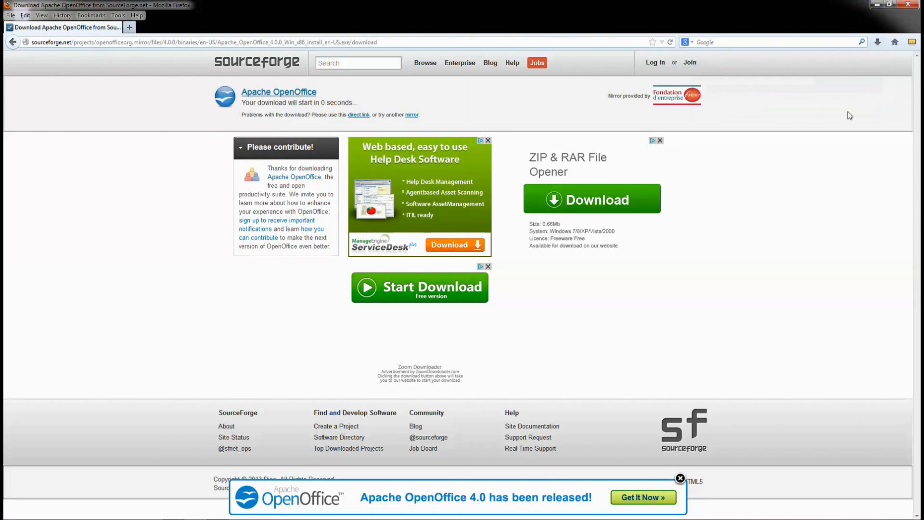
# Minimize the browser and launch OpenOffice Calc from the OpenOffice 4.0.0 program group.
pyautogui.click(875, 6)
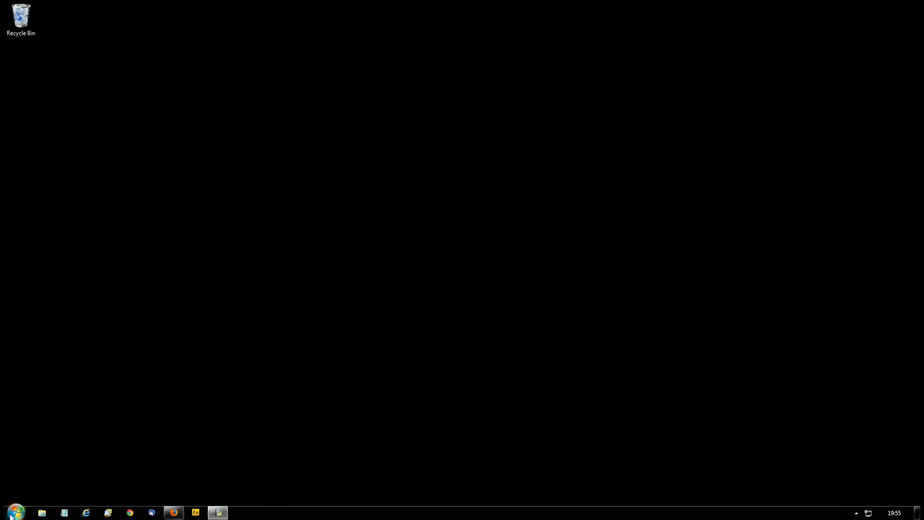
pyautogui.click(15, 513)
pyautogui.click(45, 476)
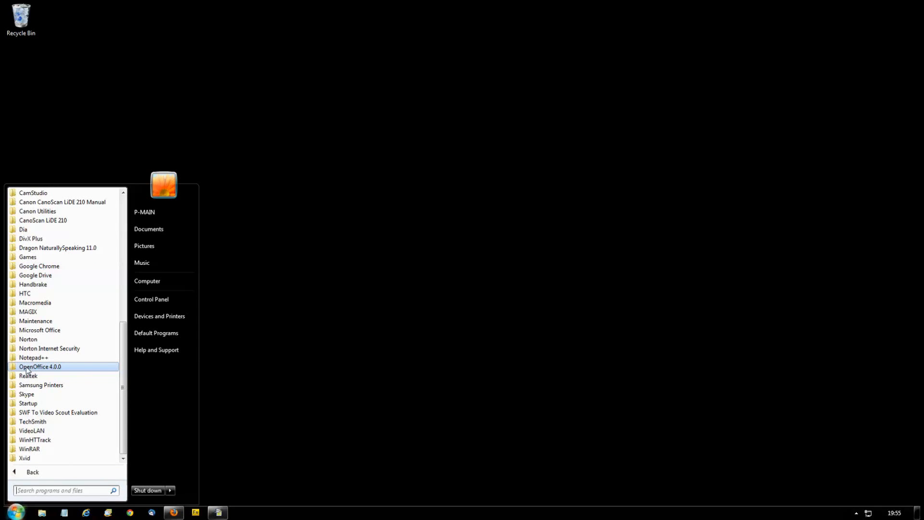
pyautogui.click(54, 370)
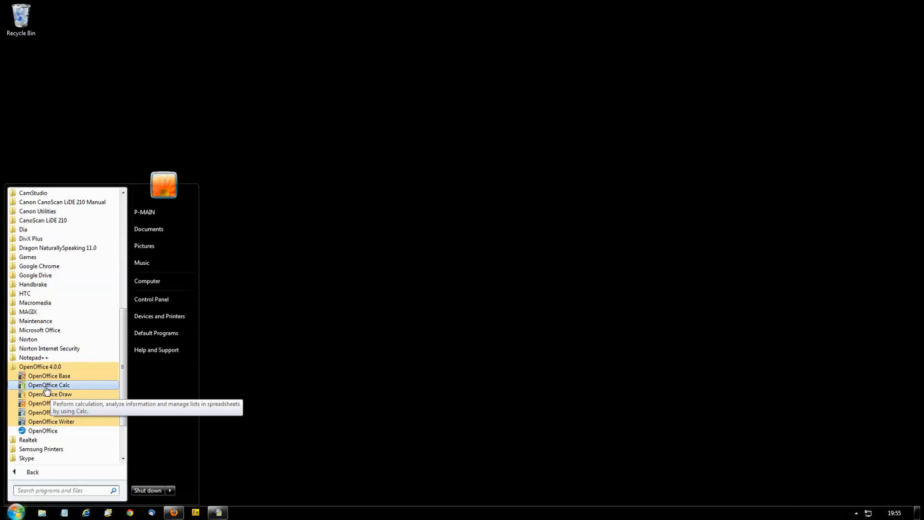
pyautogui.click(46, 387)
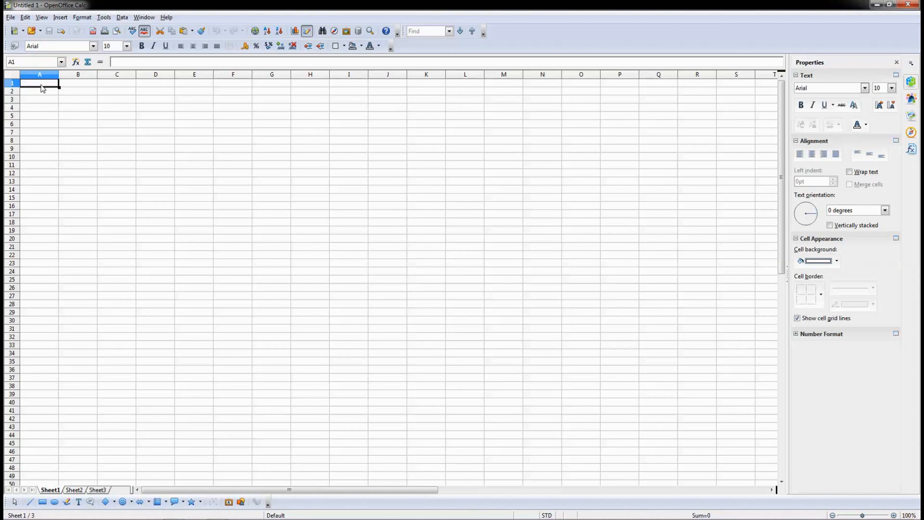
pyautogui.keyDown('shift'); pyautogui.click(121, 119); pyautogui.keyUp('shift')
pyautogui.moveTo(120, 119); pyautogui.dragTo(34, 87)
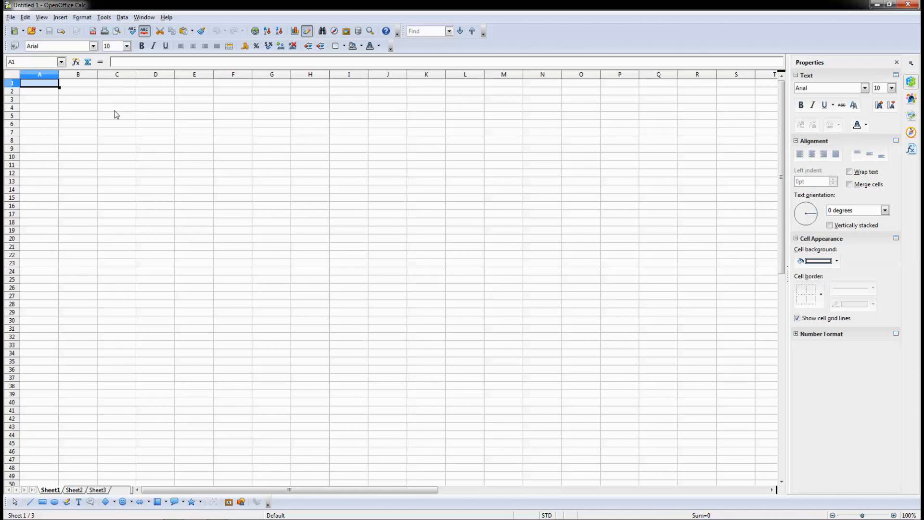
# Save the blank spreadsheet as calc_tutorial_for_charts.ods in the "How to make a chart using Open Office 4 Calc Spreadsheet" folder.
pyautogui.click(11, 19)
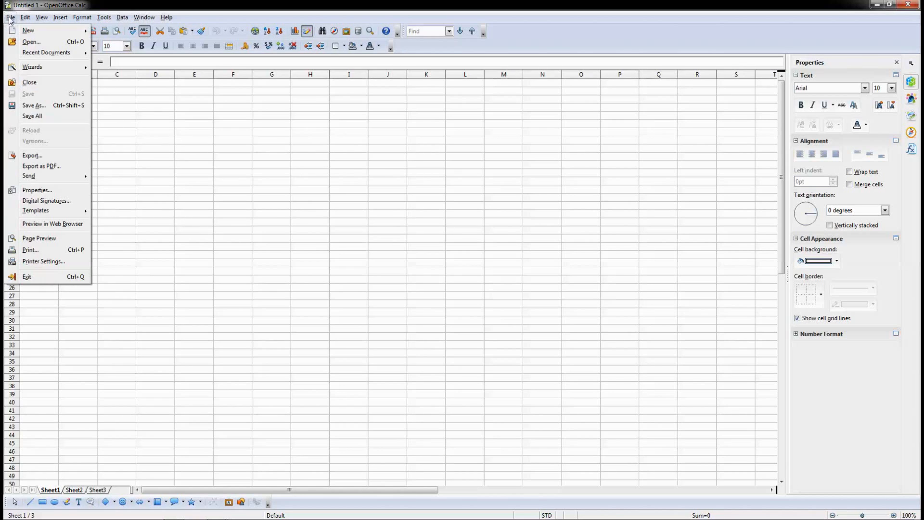
pyautogui.click(31, 105)
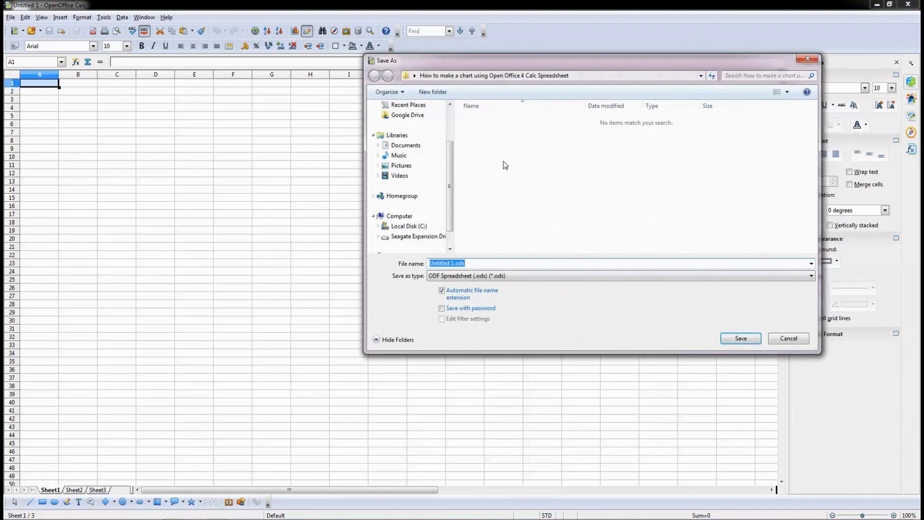
pyautogui.moveTo(519, 62); pyautogui.dragTo(470, 78)
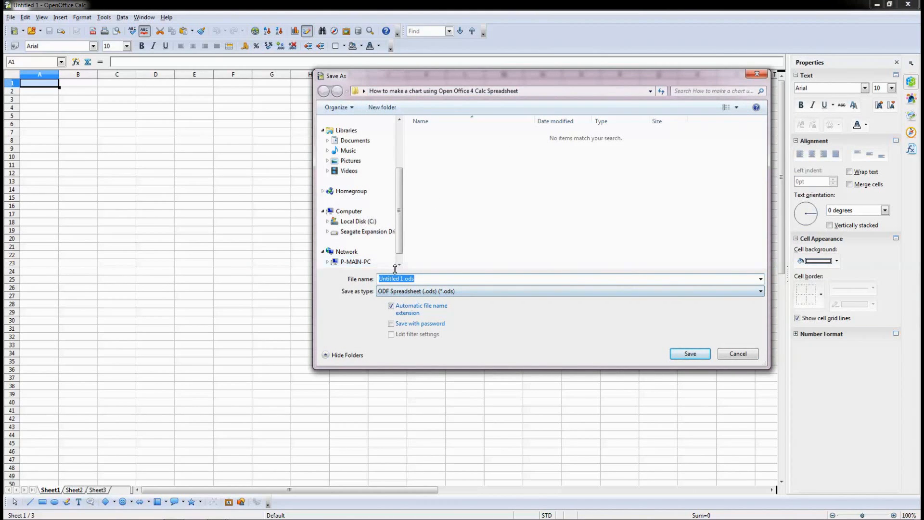
pyautogui.moveTo(403, 278); pyautogui.dragTo(362, 277)
pyautogui.write('calc_tutorial_for_chart')
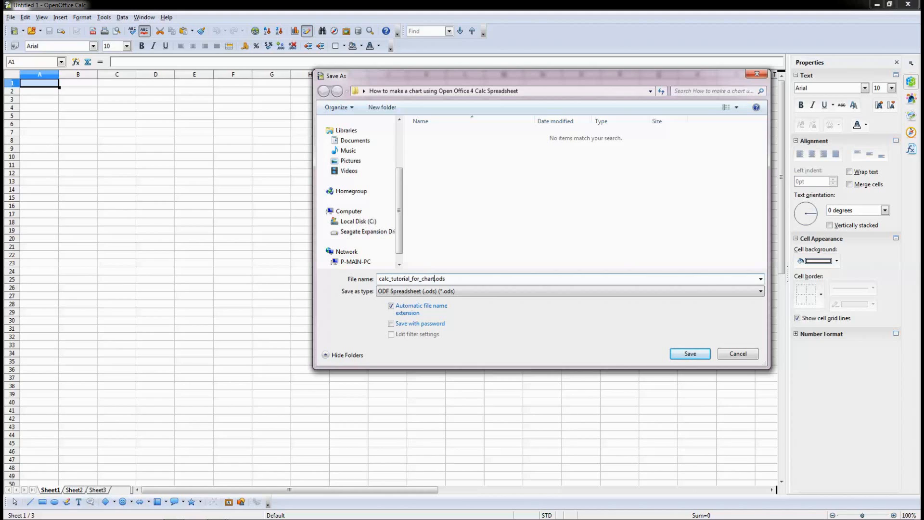
pyautogui.write('s')
pyautogui.click(691, 356)
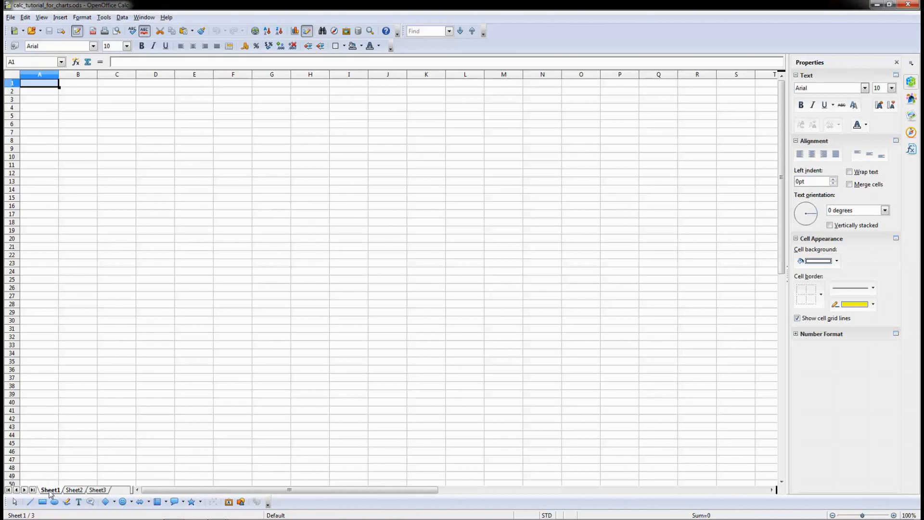
# Look through Sheet2 and Sheet3 of the workbook and return to Sheet1.
pyautogui.click(76, 490)
pyautogui.click(97, 490)
pyautogui.click(75, 491)
pyautogui.click(52, 491)
pyautogui.click(74, 490)
pyautogui.click(98, 490)
pyautogui.click(75, 491)
pyautogui.click(54, 491)
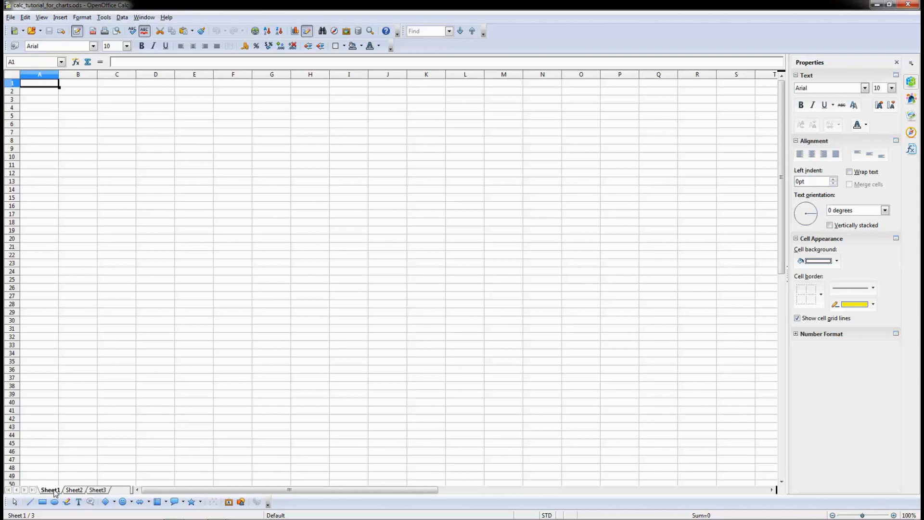
# Rename Sheet1 as Accounts2013.
pyautogui.doubleClick(50, 489)
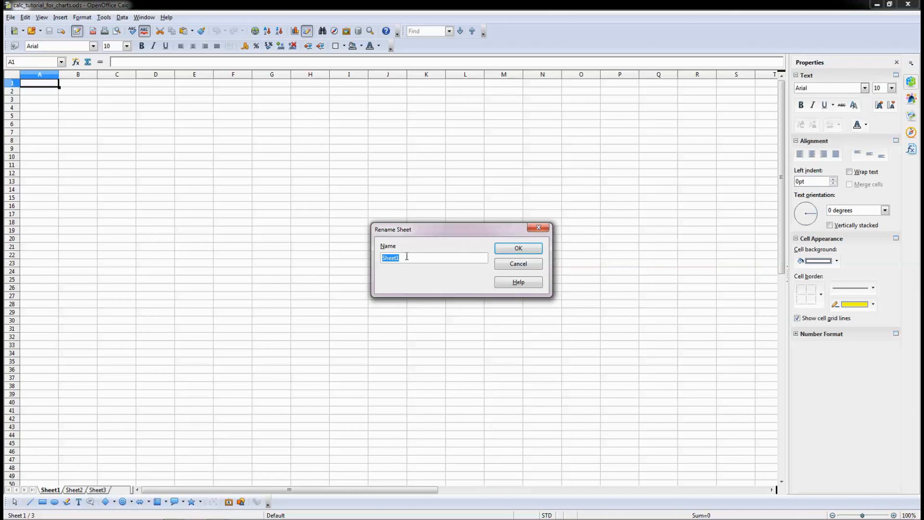
pyautogui.write('Accounts2013')
pyautogui.moveTo(407, 259); pyautogui.dragTo(424, 257)
pyautogui.click(406, 258)
pyautogui.click(519, 248)
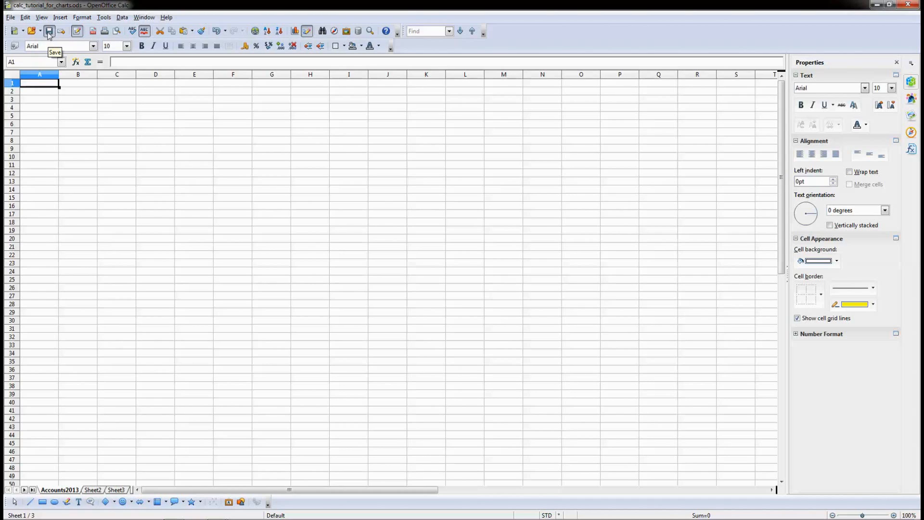
# Save the spreadsheet with the renamed sheet under its existing file name.
pyautogui.click(10, 17)
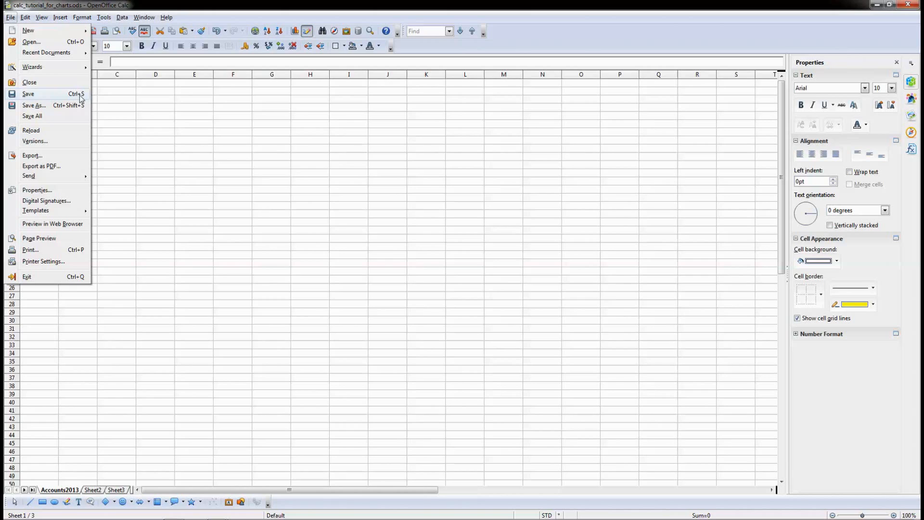
pyautogui.moveTo(60, 18)
pyautogui.click(258, 237)
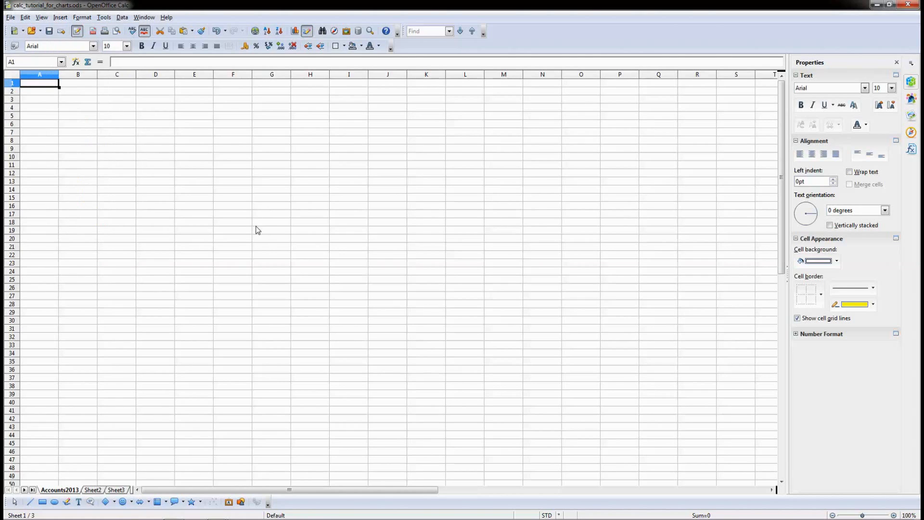
pyautogui.hotkey('ctrl', 's')
# Enter the column heading "Month" in cell A1 of the Accounts2013 sheet.
pyautogui.moveTo(41, 86); pyautogui.dragTo(184, 85)
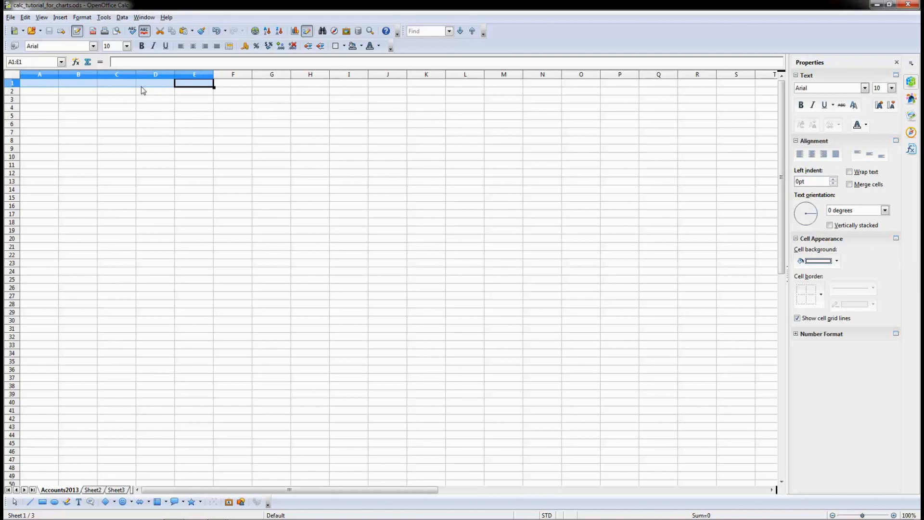
pyautogui.click(43, 89)
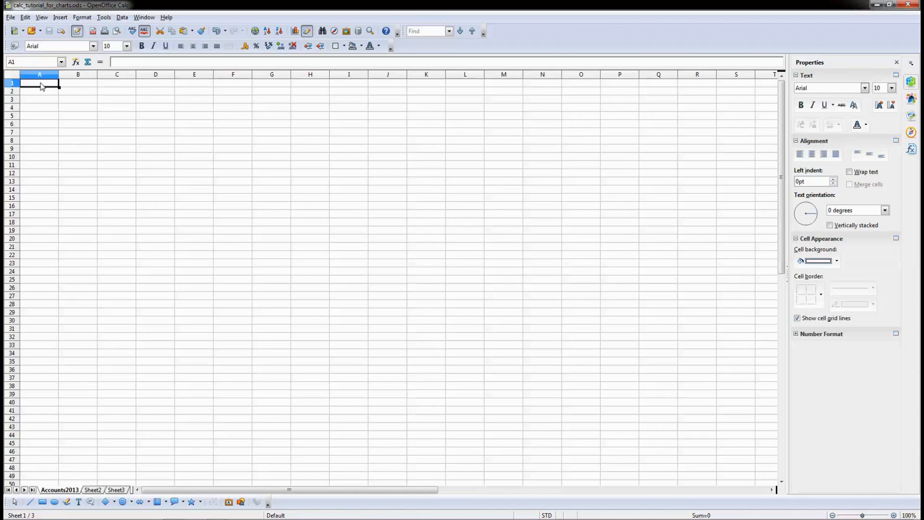
pyautogui.write('Month')
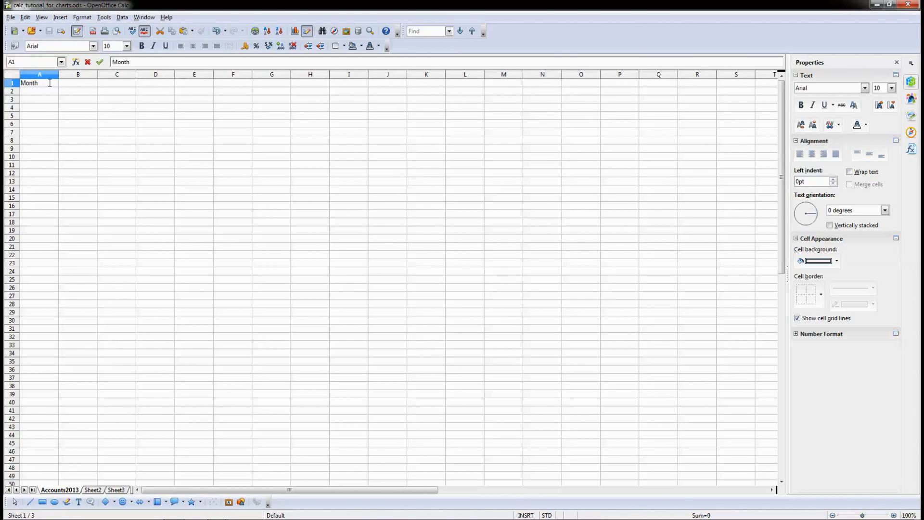
pyautogui.press('Return')
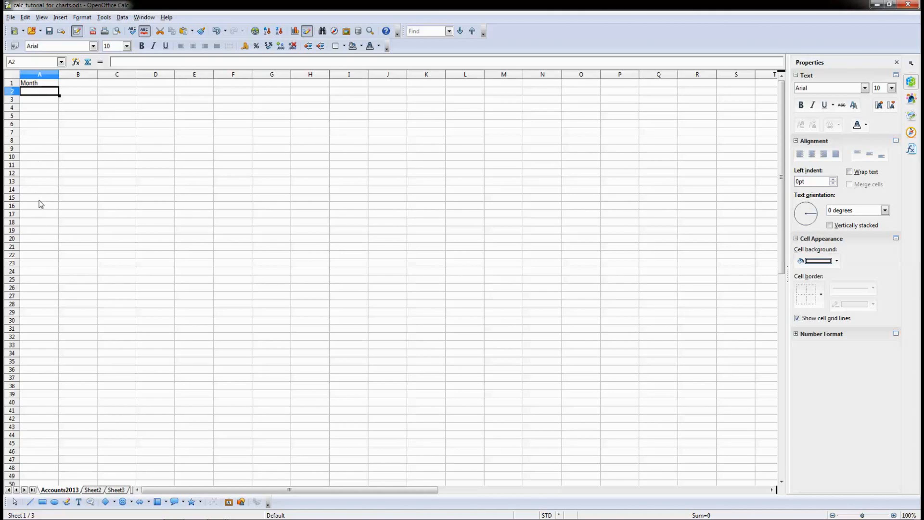
pyautogui.moveTo(38, 173); pyautogui.dragTo(40, 214)
pyautogui.click(46, 122)
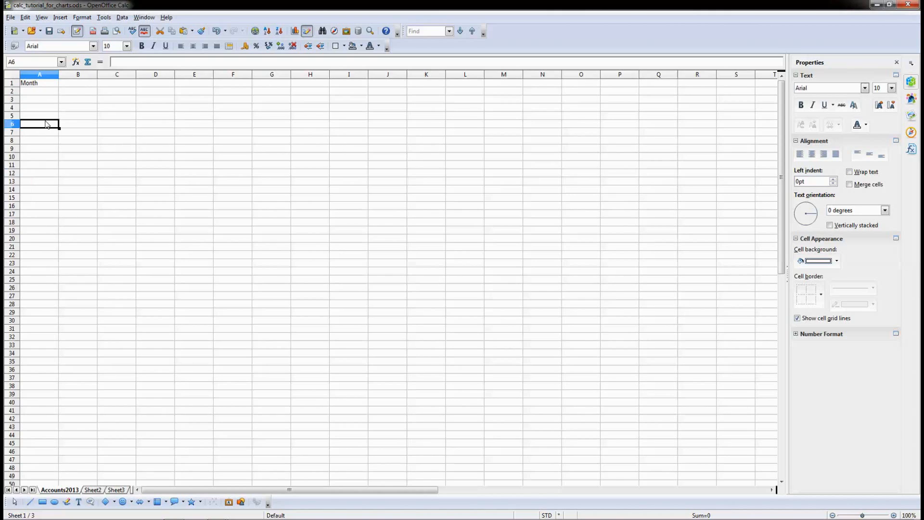
pyautogui.click(40, 92)
pyautogui.moveTo(40, 95); pyautogui.dragTo(44, 205)
pyautogui.click(42, 167)
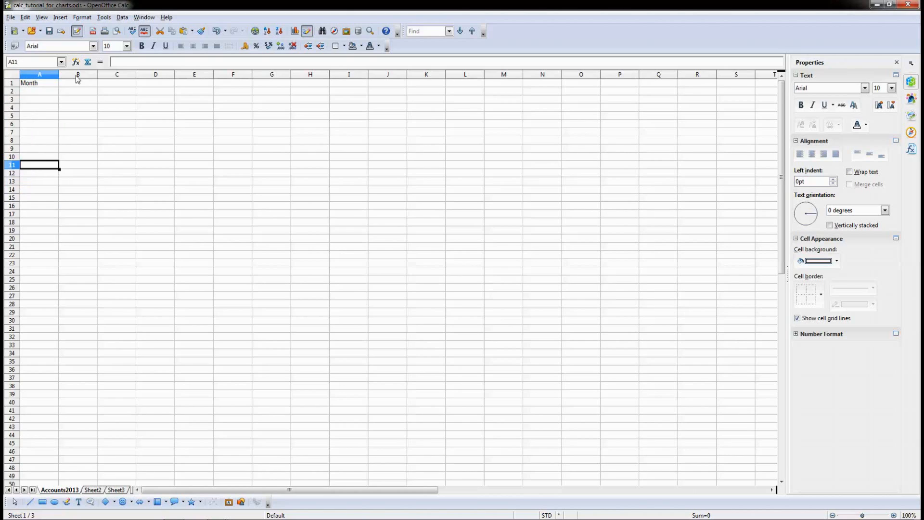
# Enter the column heading "Turn Over" in cell B1.
pyautogui.click(79, 84)
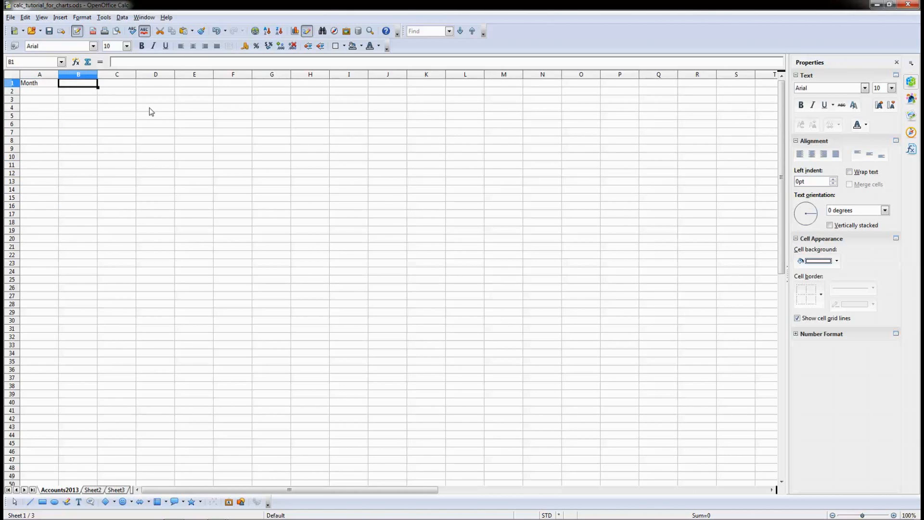
pyautogui.write('Turn Ovcer')
pyautogui.press('BackSpace')
pyautogui.press('BackSpace')
pyautogui.press('BackSpace')
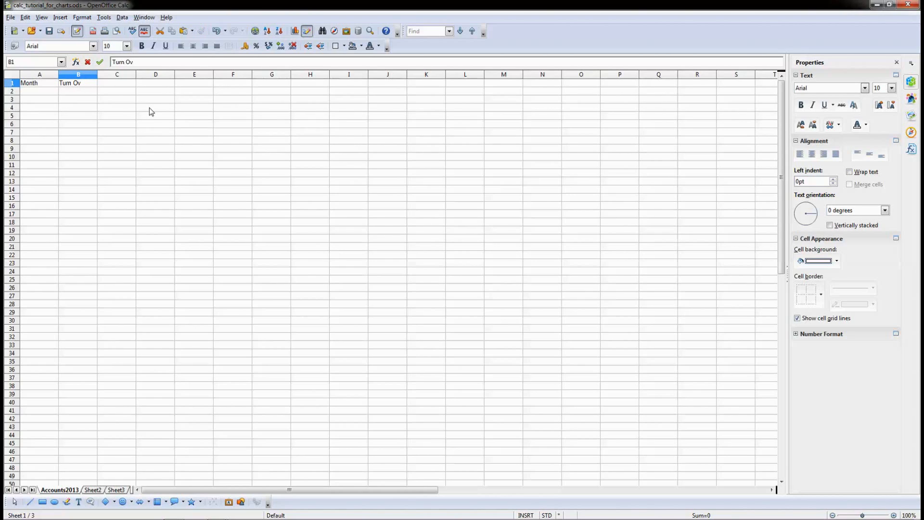
pyautogui.write('er')
pyautogui.click(74, 118)
pyautogui.click(43, 101)
pyautogui.click(76, 101)
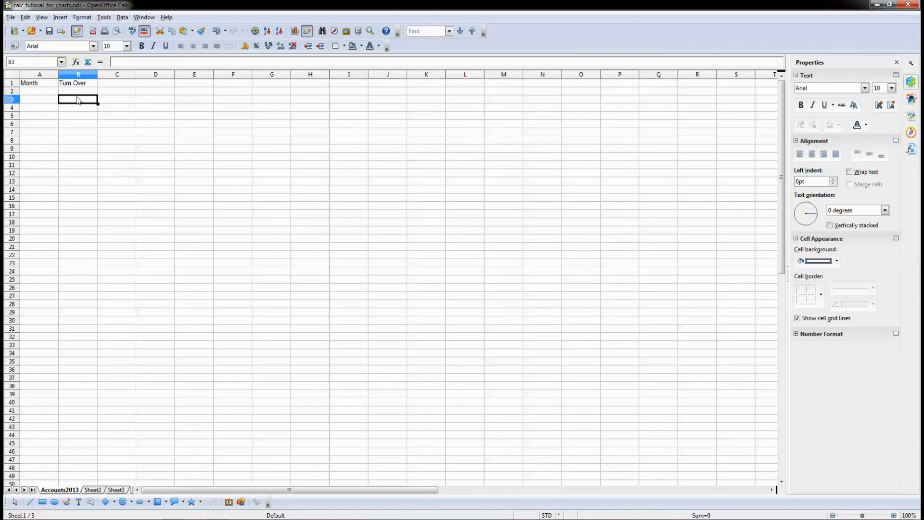
# Enter the column heading "Profit" in cell C1.
pyautogui.click(121, 84)
pyautogui.write('Profit')
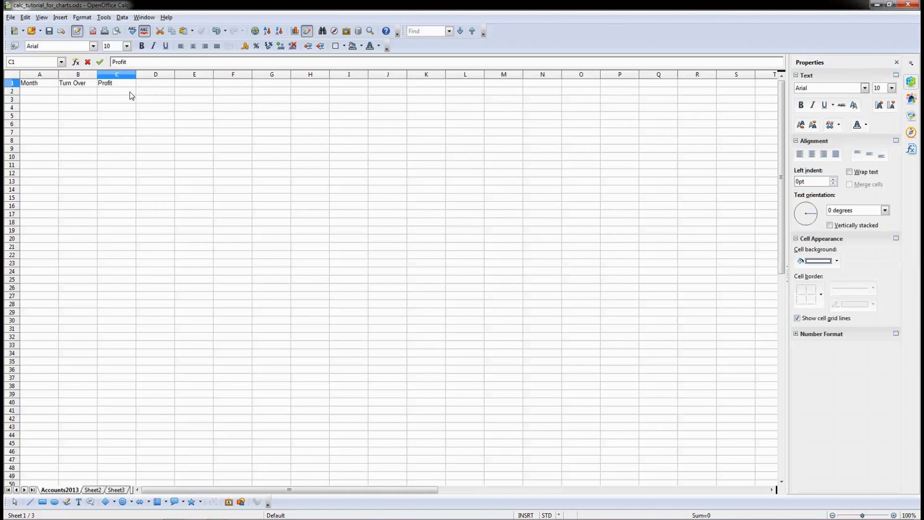
pyautogui.press('Return')
pyautogui.click(111, 84)
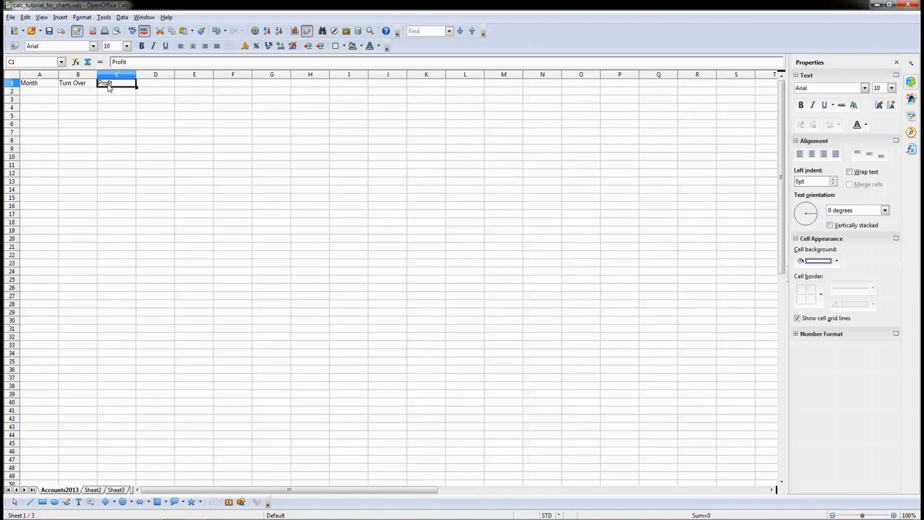
# Enter the column heading "General Cost" in cell D1 and widen column D to fit it.
pyautogui.click(164, 86)
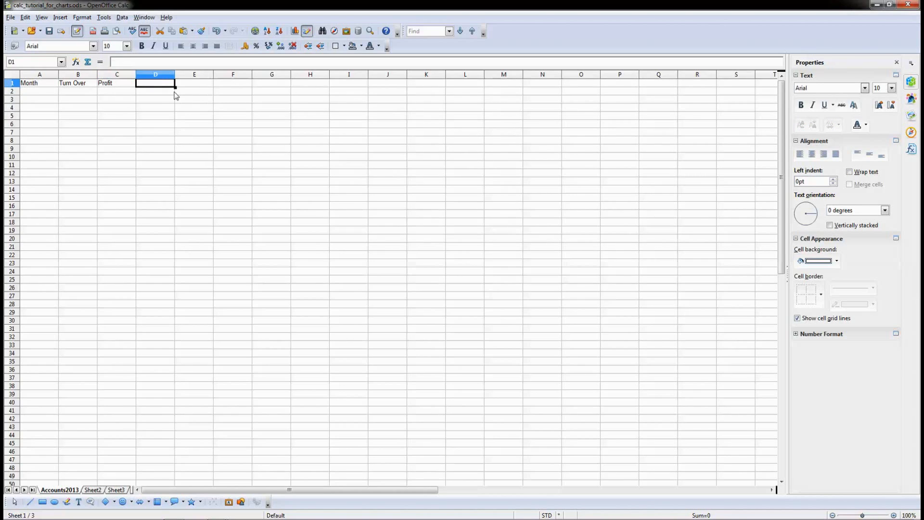
pyautogui.write('General Cost')
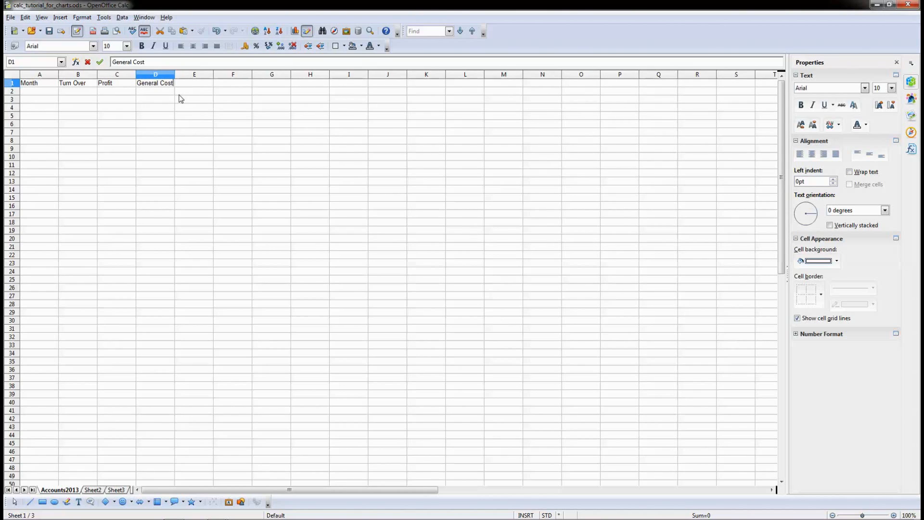
pyautogui.press('Tab')
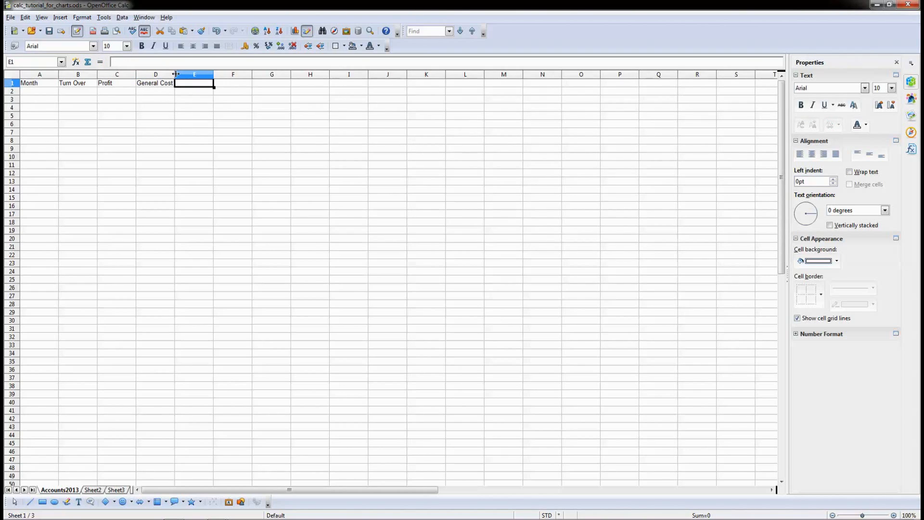
pyautogui.moveTo(174, 74); pyautogui.dragTo(179, 75)
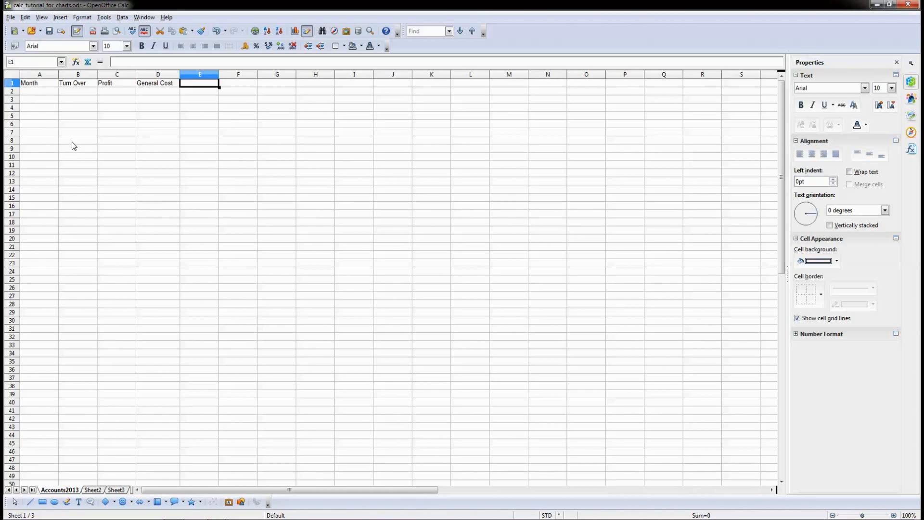
# Make the column headings in cells A1 to D1 bold.
pyautogui.click(126, 119)
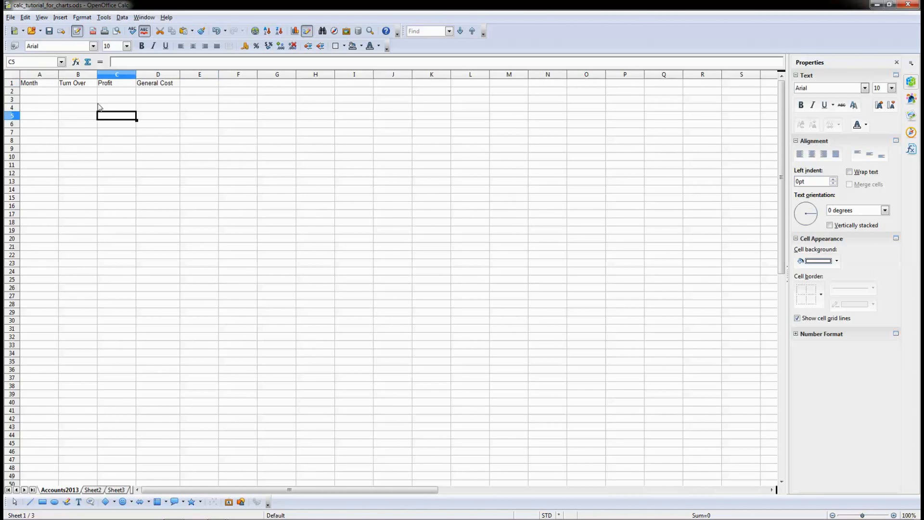
pyautogui.moveTo(32, 85); pyautogui.dragTo(149, 91)
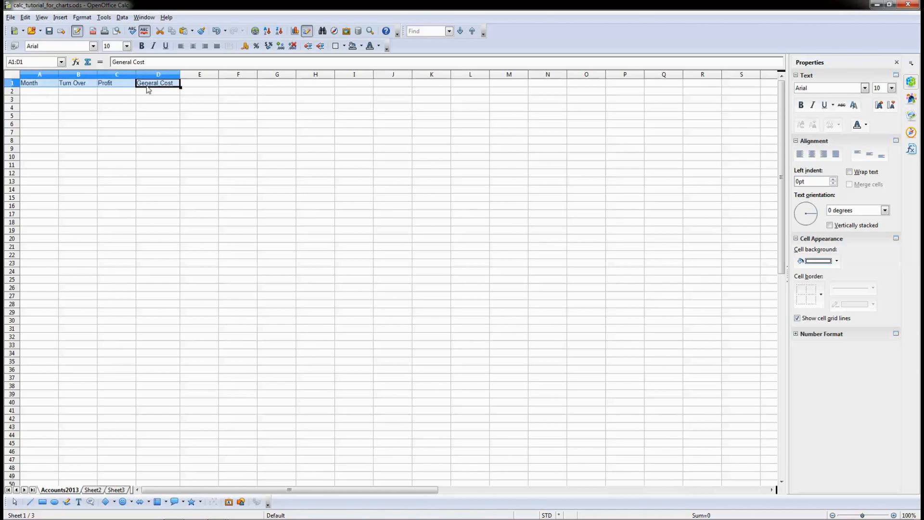
pyautogui.click(142, 46)
pyautogui.click(76, 91)
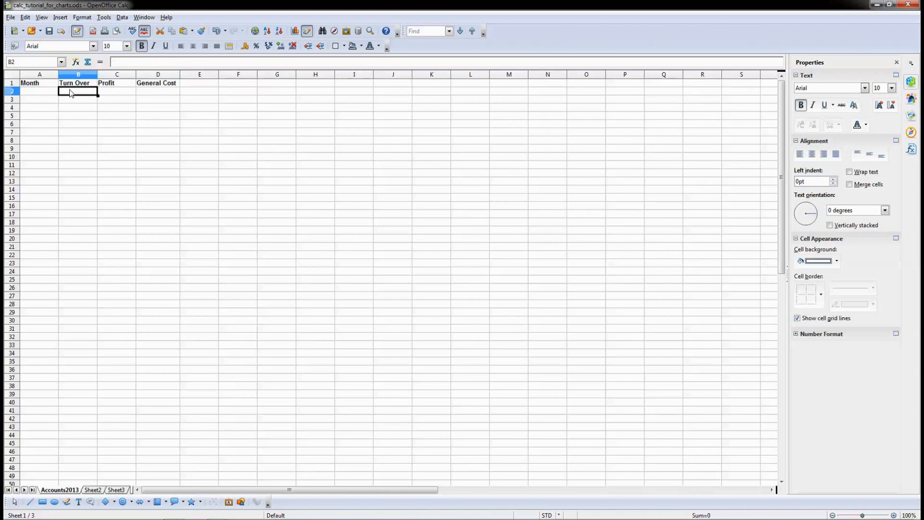
pyautogui.moveTo(34, 83); pyautogui.dragTo(152, 85)
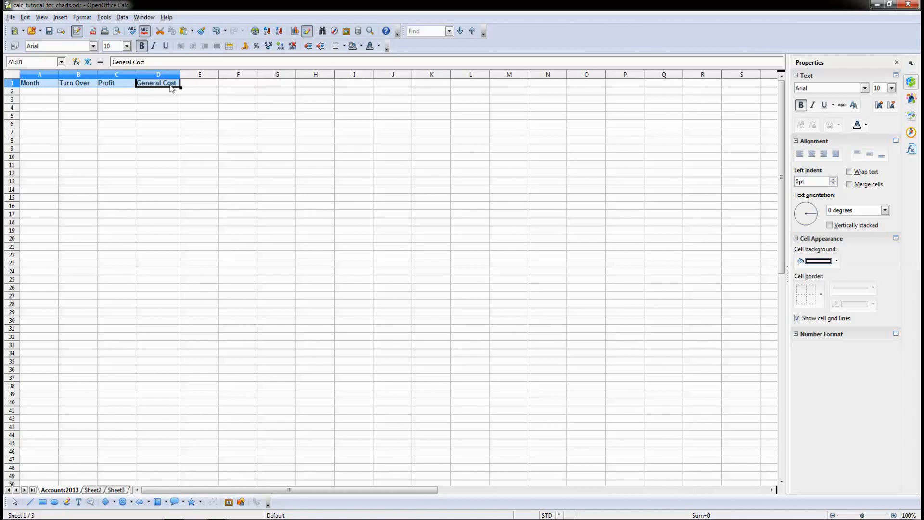
pyautogui.click(80, 122)
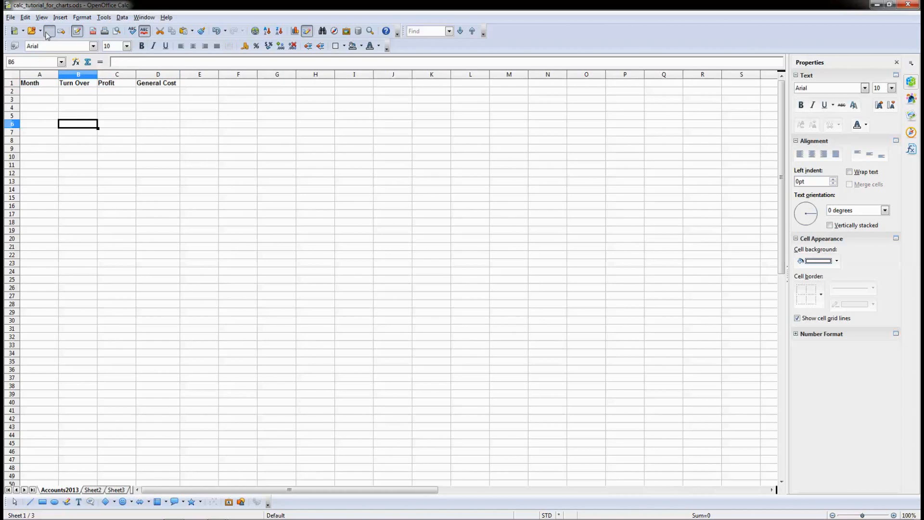
# Enter "Jan" in cell A2 and fill the month series down to Dec in cell A13.
pyautogui.click(42, 92)
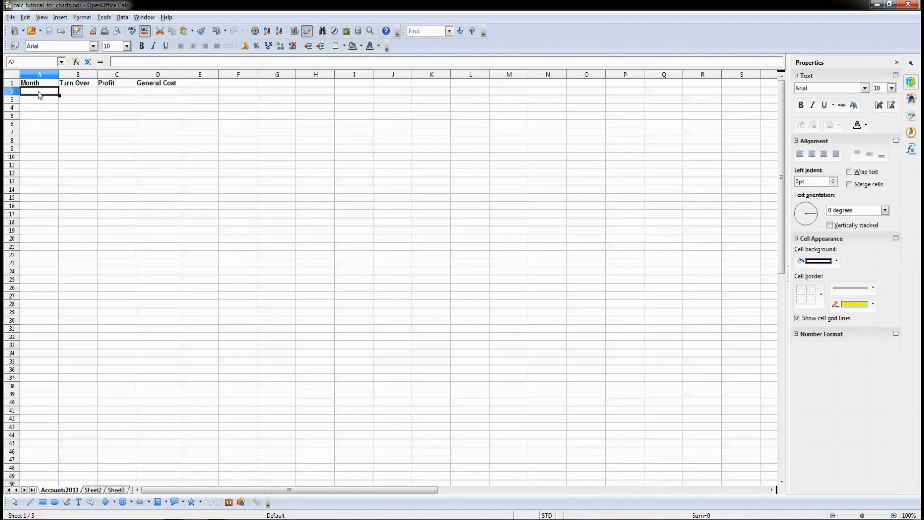
pyautogui.write('Jan')
pyautogui.click(48, 102)
pyautogui.click(27, 92)
pyautogui.scroll(6, 81, 174)
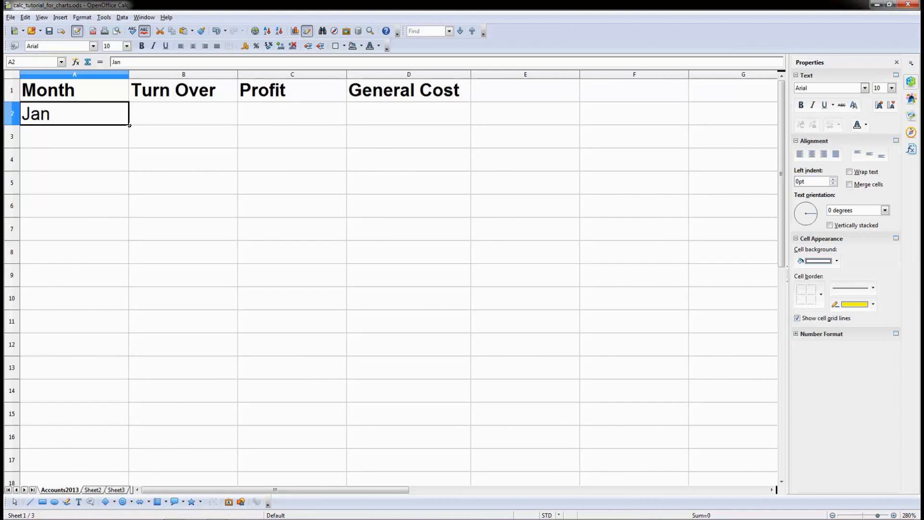
pyautogui.scroll(-5, 129, 126)
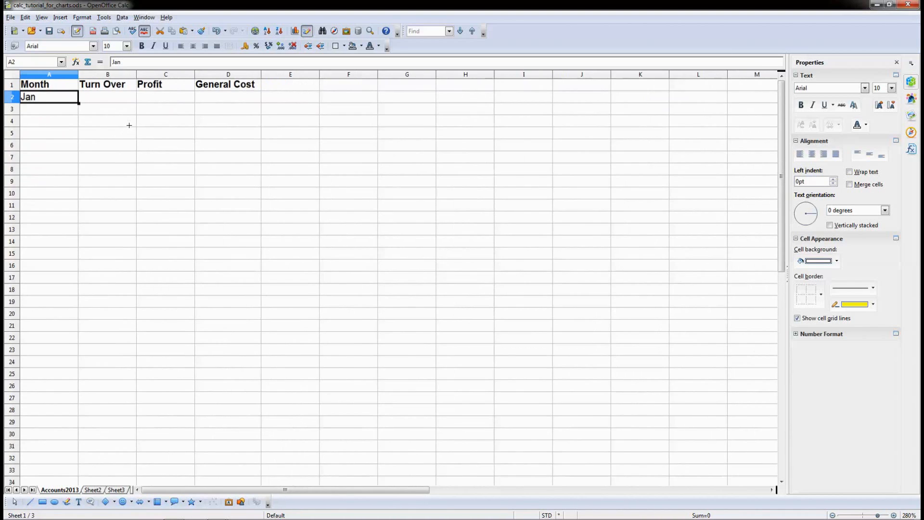
pyautogui.scroll(-2, 90, 117)
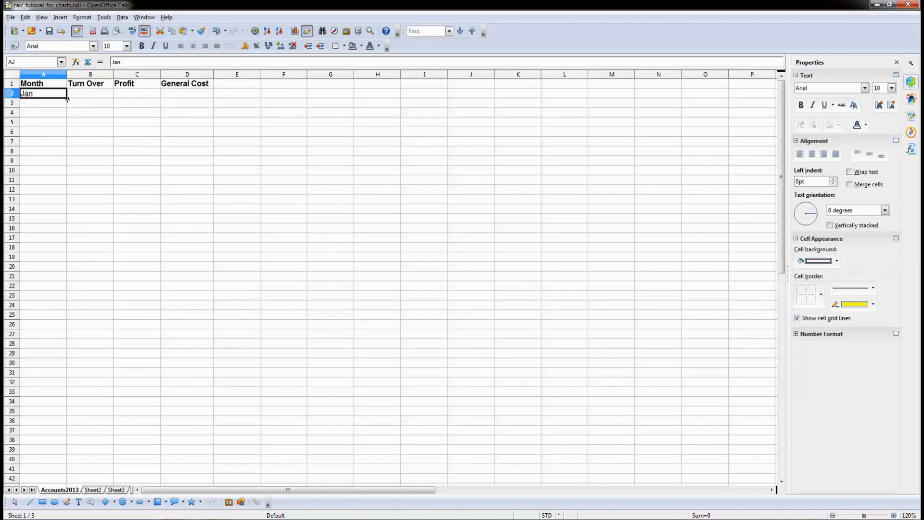
pyautogui.moveTo(68, 98); pyautogui.dragTo(65, 201)
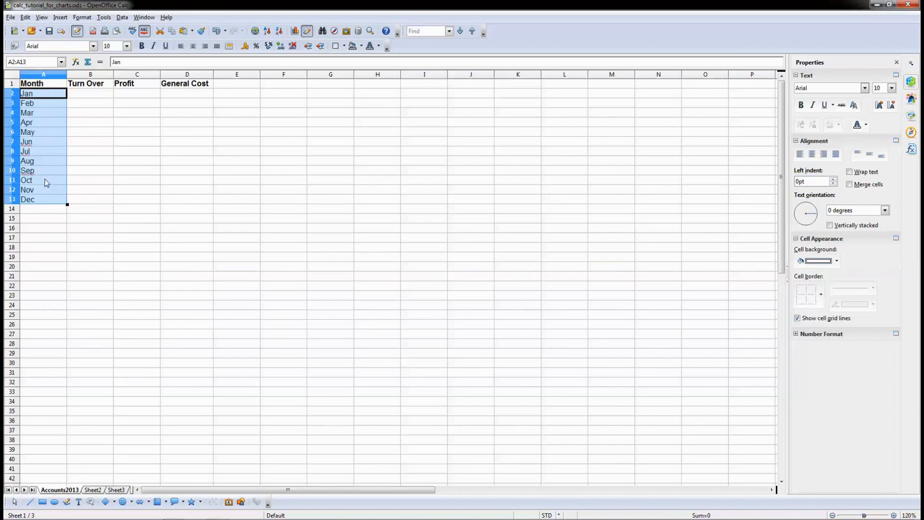
# Open the cell formatting for the range B2 to D13 and choose the Currency number category.
pyautogui.click(98, 98)
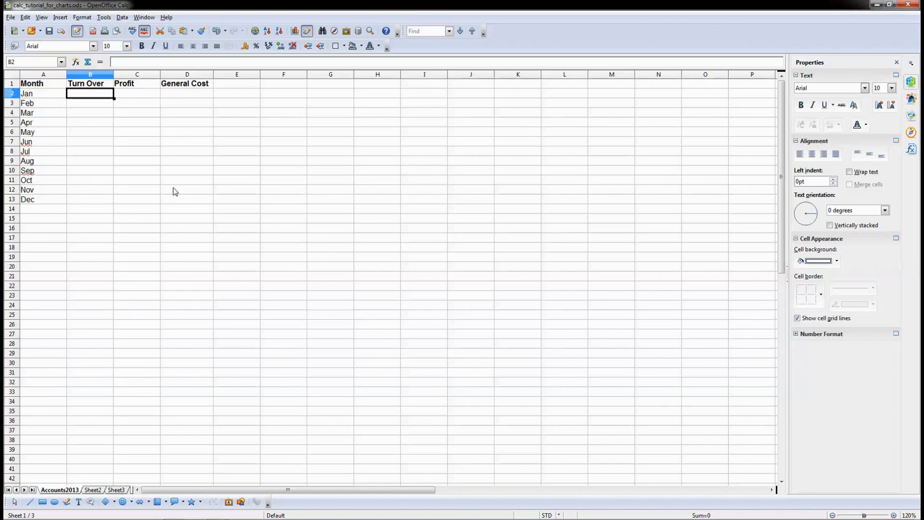
pyautogui.moveTo(87, 95); pyautogui.dragTo(177, 205)
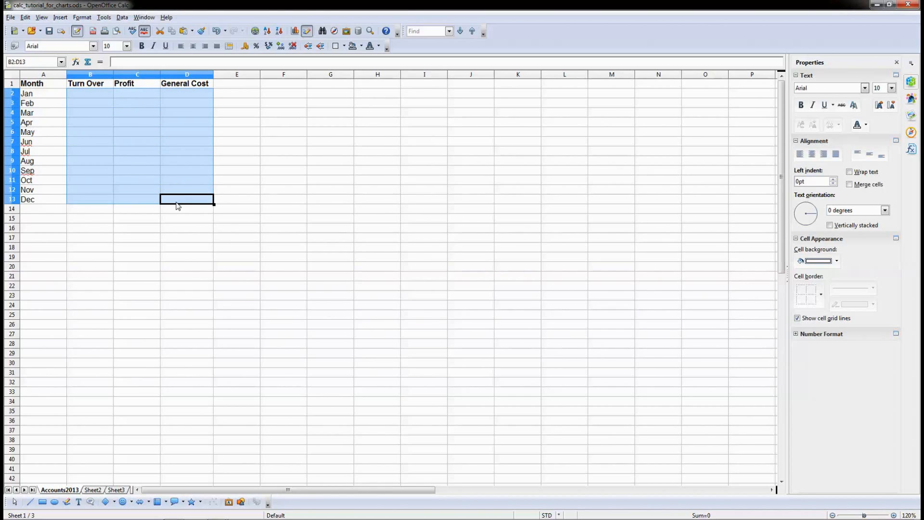
pyautogui.click(92, 95)
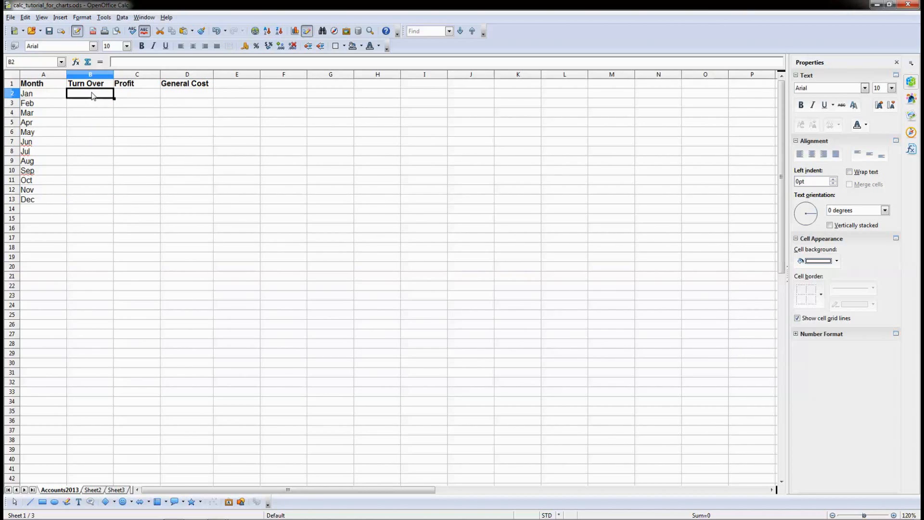
pyautogui.moveTo(94, 98); pyautogui.dragTo(176, 204)
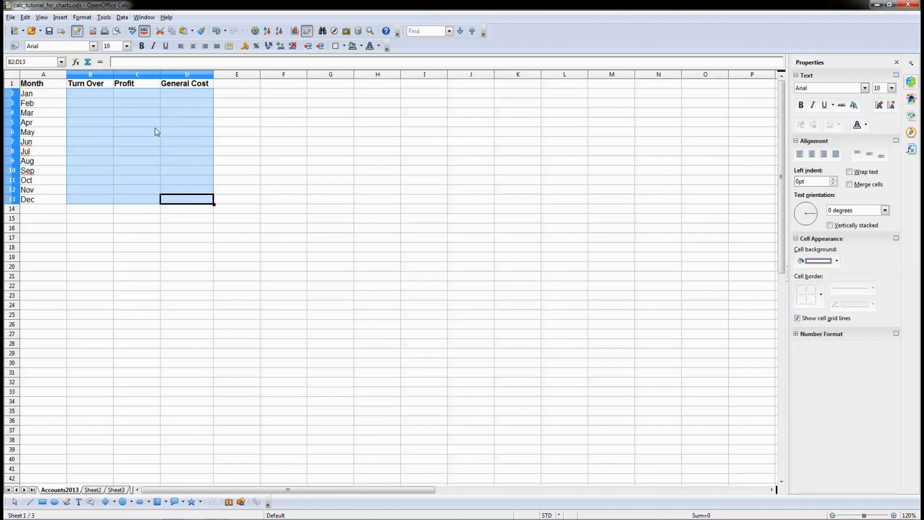
pyautogui.rightClick(112, 120)
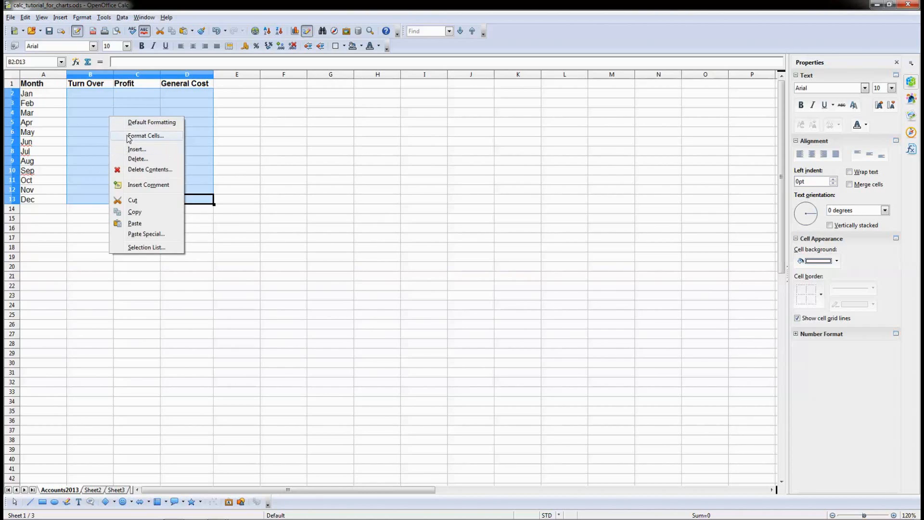
pyautogui.press('Escape')
pyautogui.hotkey('ctrl', '1')
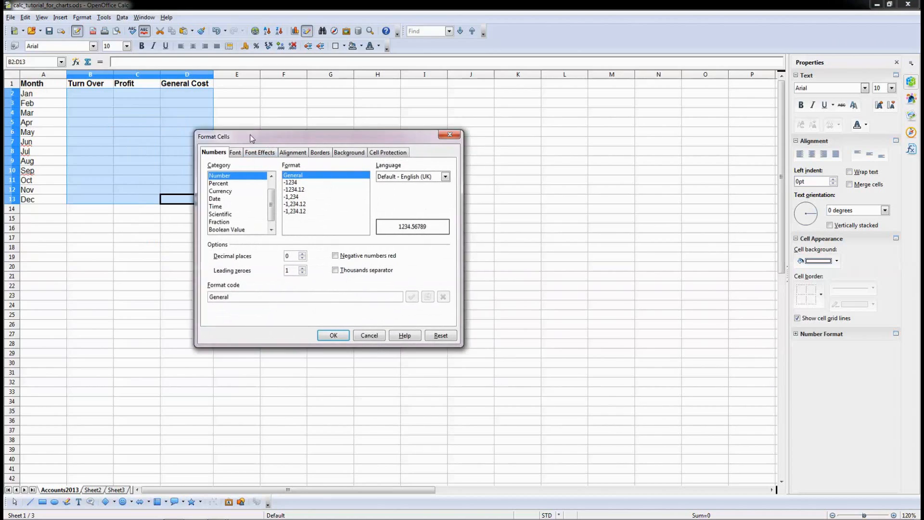
pyautogui.moveTo(294, 141); pyautogui.dragTo(265, 130)
pyautogui.click(219, 187)
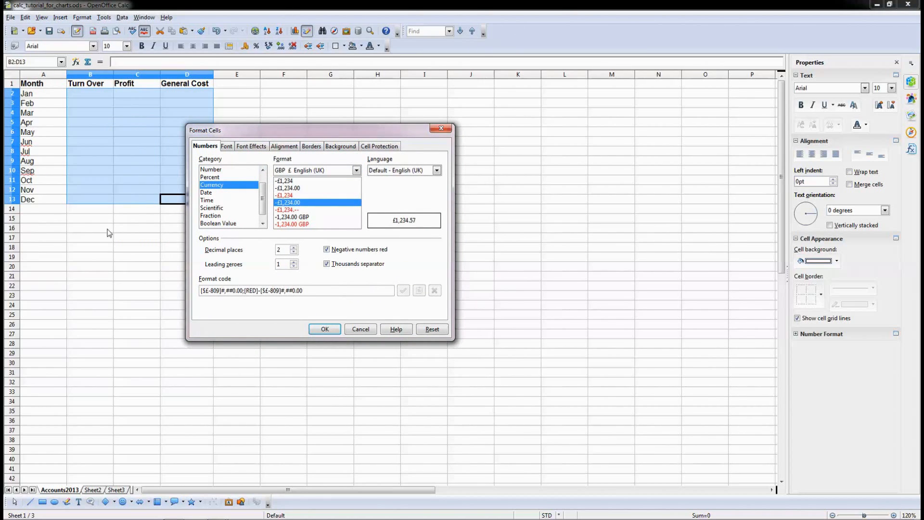
pyautogui.moveTo(307, 136); pyautogui.dragTo(363, 134)
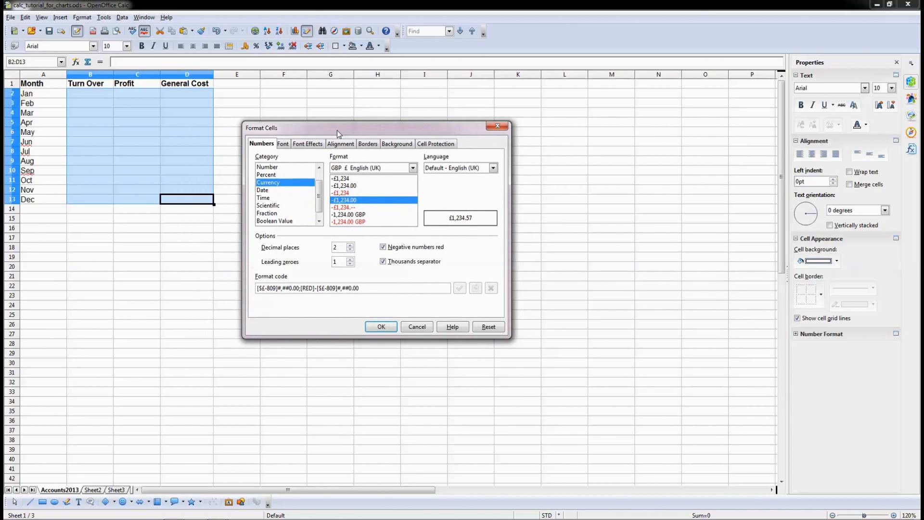
# Browse the available currencies, keep GBP £ English (UK) with the -£1,234.00 format, and apply the formatting.
pyautogui.click(358, 170)
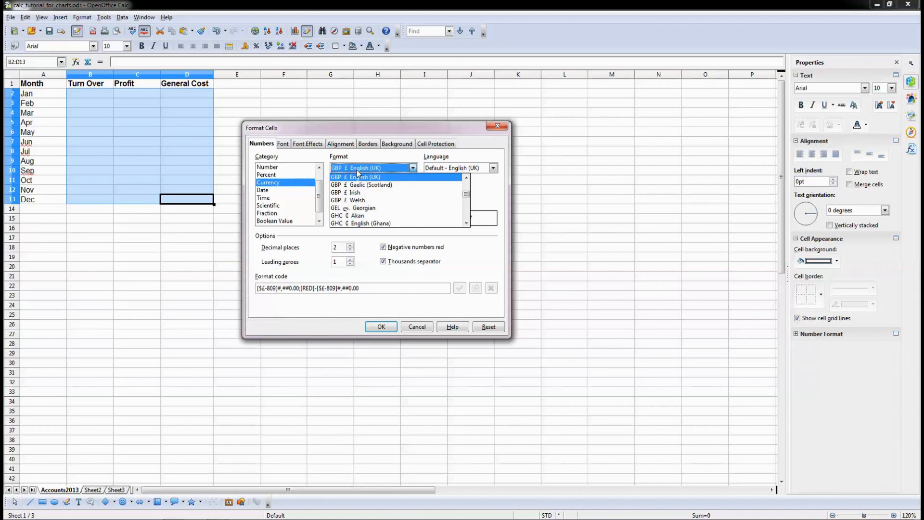
pyautogui.scroll(-4, 366, 197)
pyautogui.scroll(-4, 382, 217)
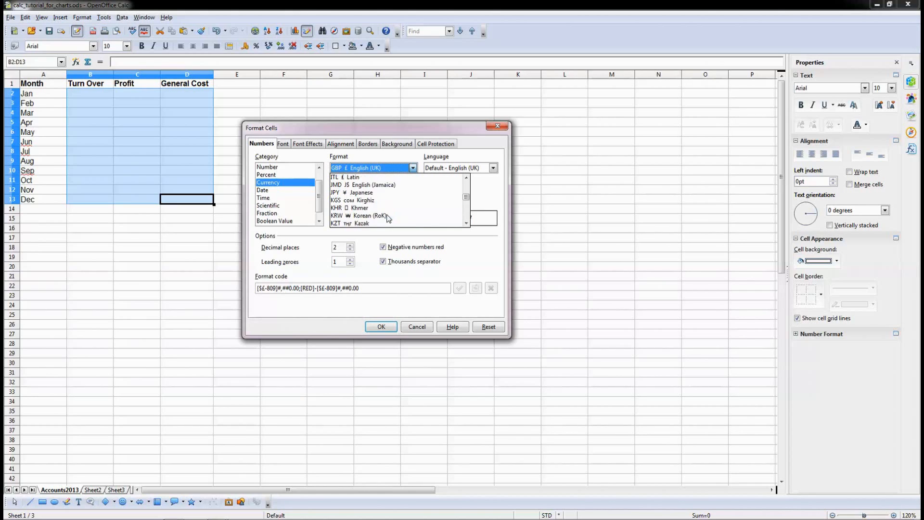
pyautogui.scroll(5, 385, 212)
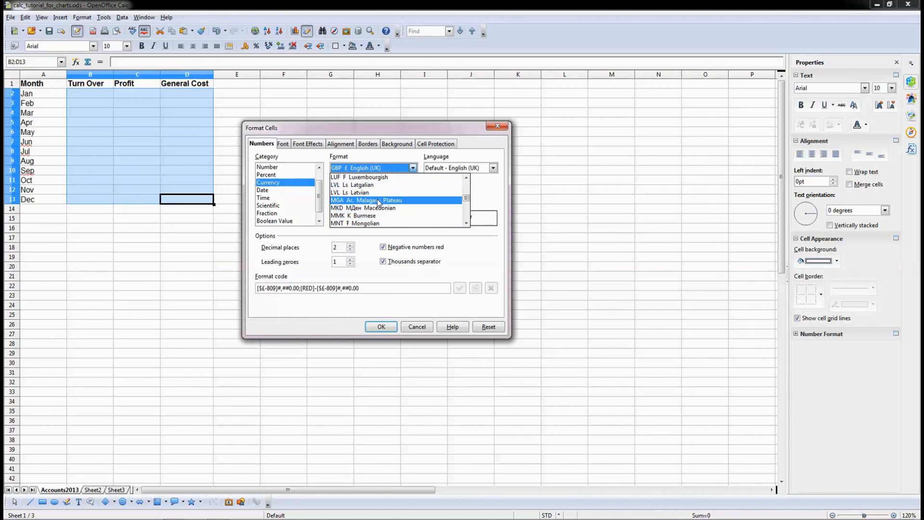
pyautogui.scroll(6, 378, 198)
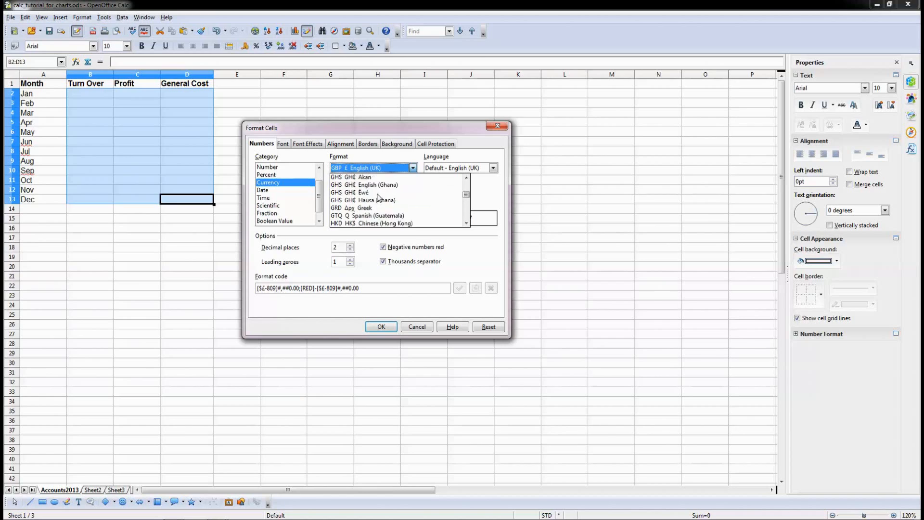
pyautogui.click(481, 140)
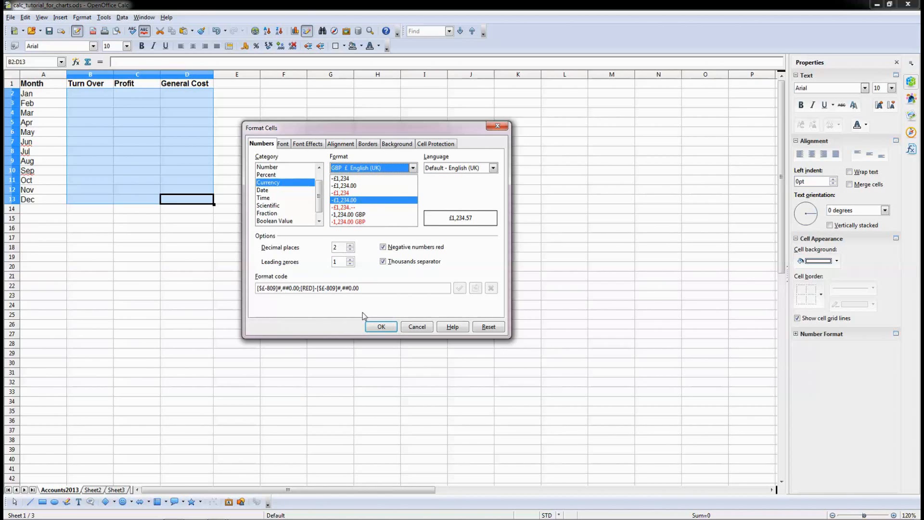
pyautogui.press('Return')
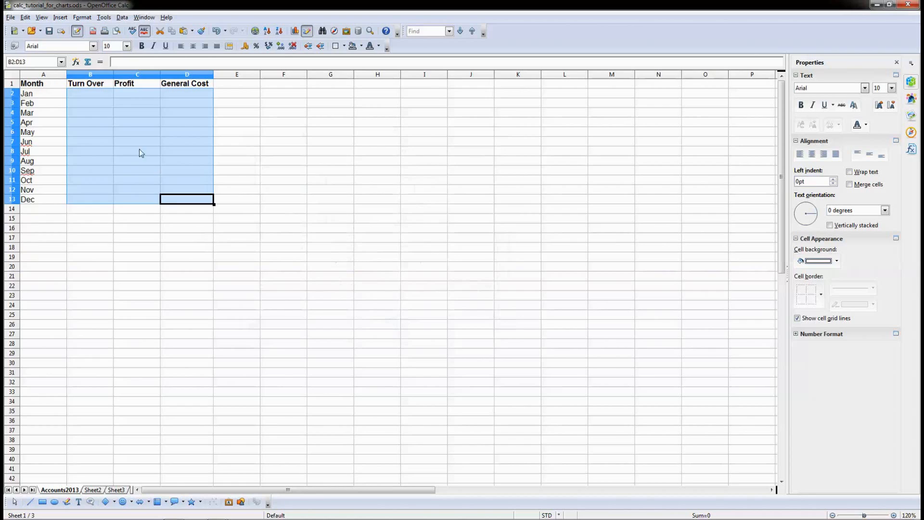
# Widen the Turn Over column slightly and narrow the Profit column, with cell B2 selected for data entry.
pyautogui.click(137, 122)
pyautogui.moveTo(98, 93); pyautogui.dragTo(169, 202)
pyautogui.click(98, 93)
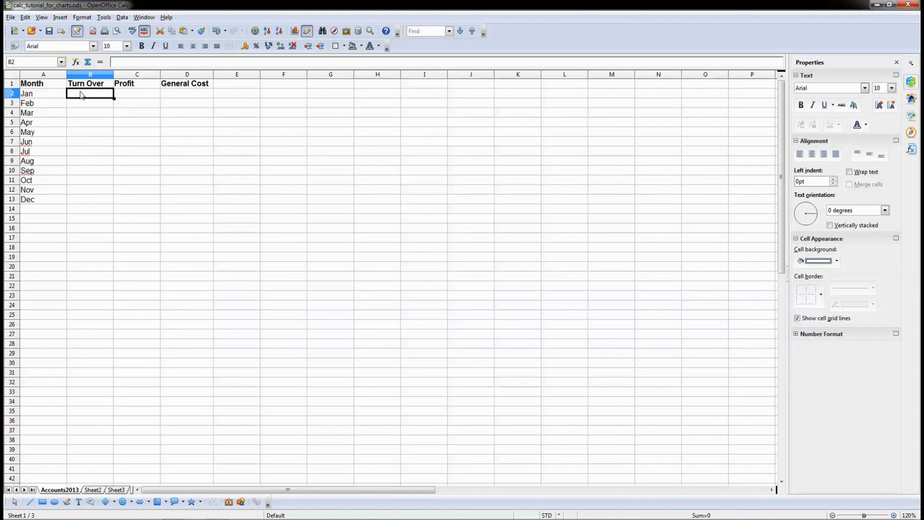
pyautogui.moveTo(160, 74); pyautogui.dragTo(120, 74)
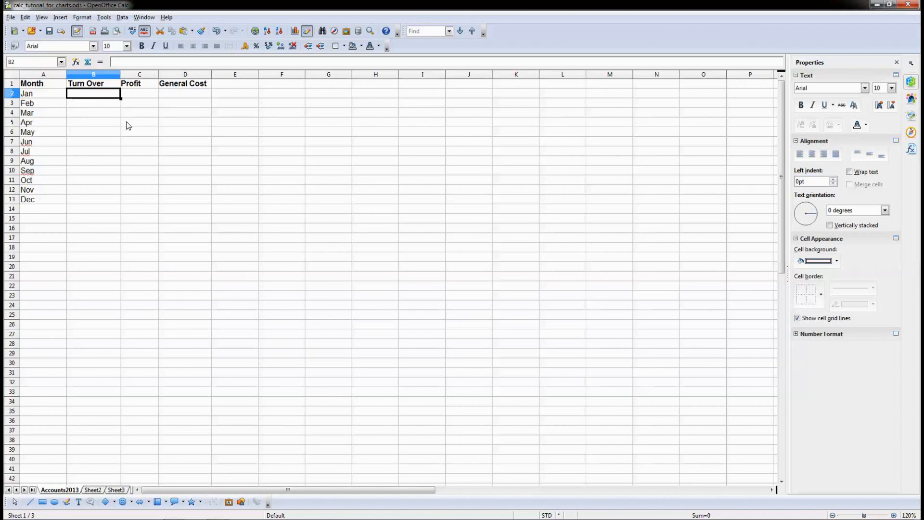
# Enter the turnover figures 6000, 5400, 6500 and 3500 for Jan to Apr in cells B2 to B5.
pyautogui.write('6000')
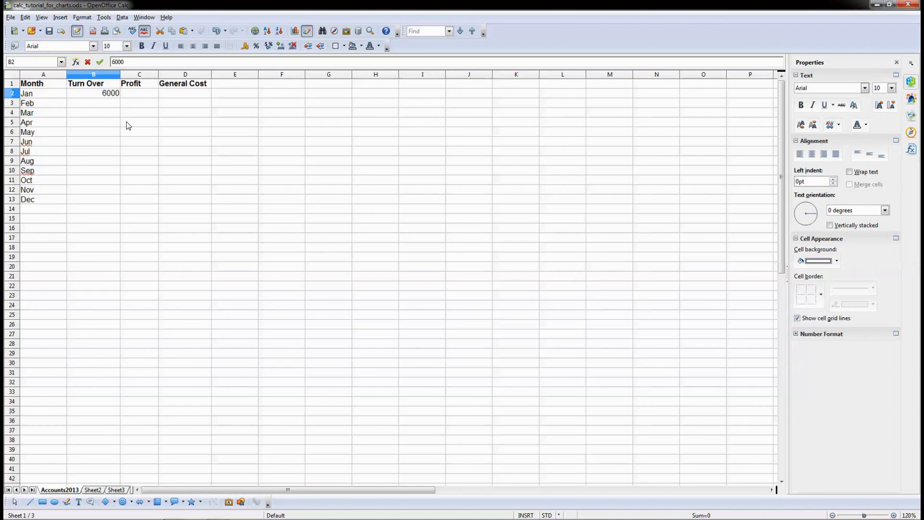
pyautogui.press('Return')
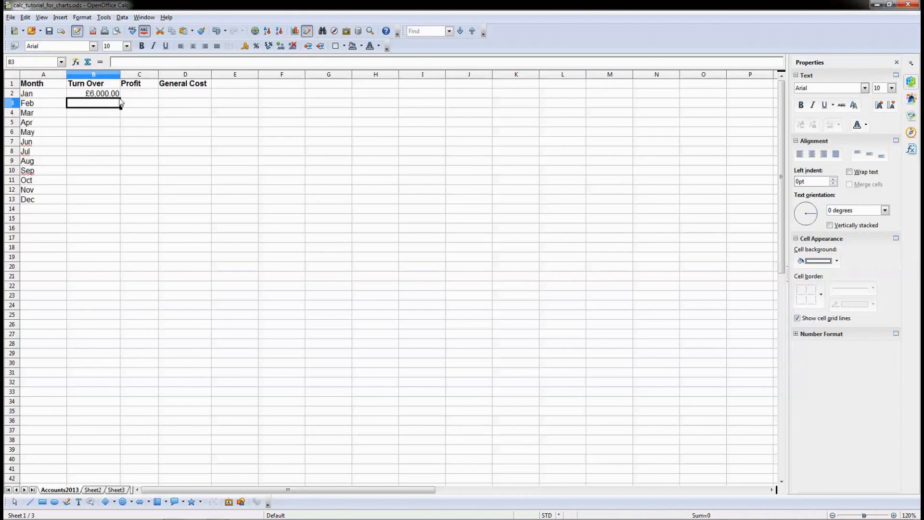
pyautogui.write('5400')
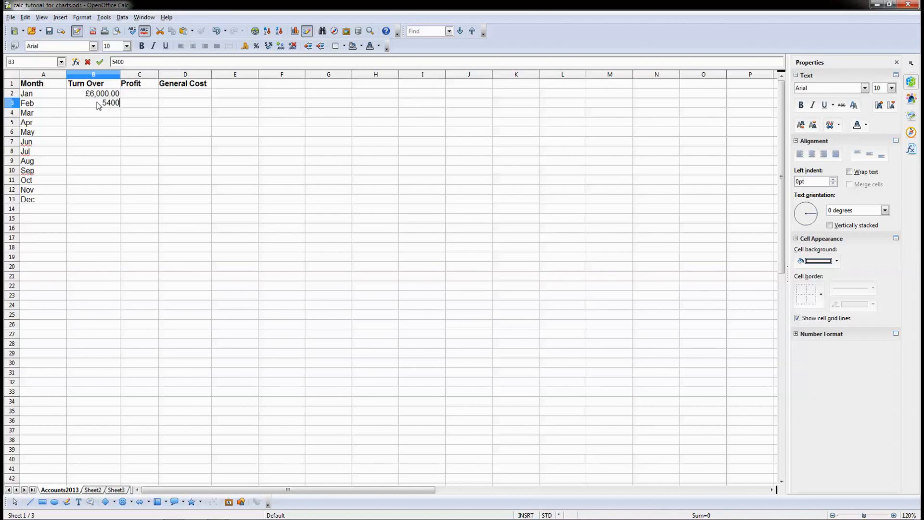
pyautogui.press('Return')
pyautogui.write('6500')
pyautogui.press('Return')
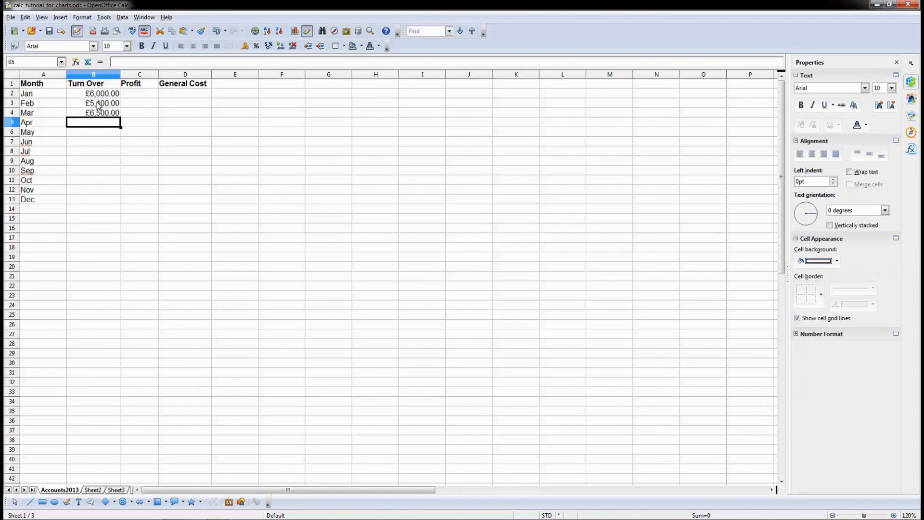
pyautogui.write('3500')
pyautogui.press('Return')
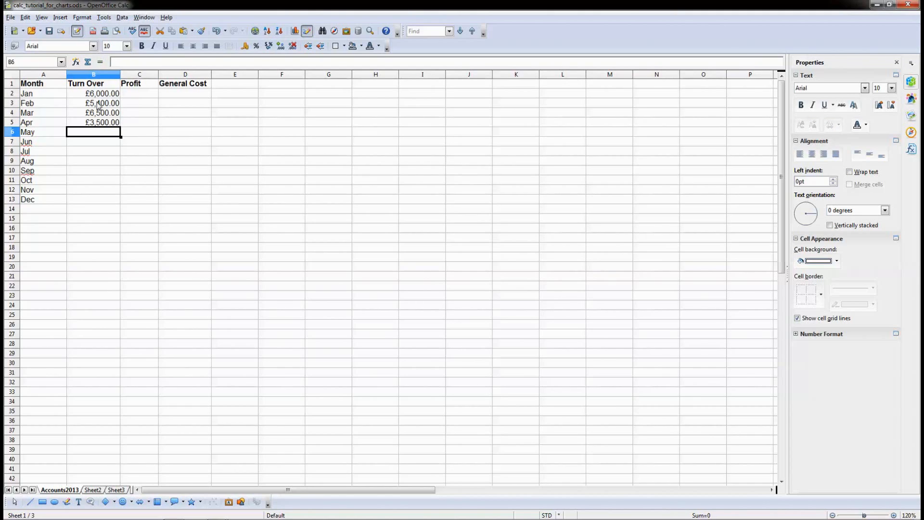
# Enter the turnover figures 4500, 8500 and 7000 for May, Jun and Jul in cells B6 to B8.
pyautogui.write('45000')
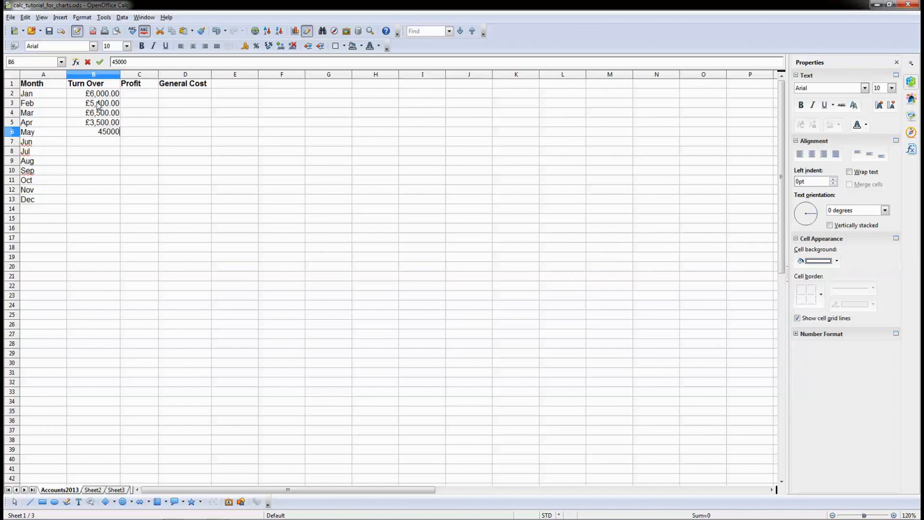
pyautogui.press('Return')
pyautogui.press('Up')
pyautogui.write('45')
pyautogui.press('Return')
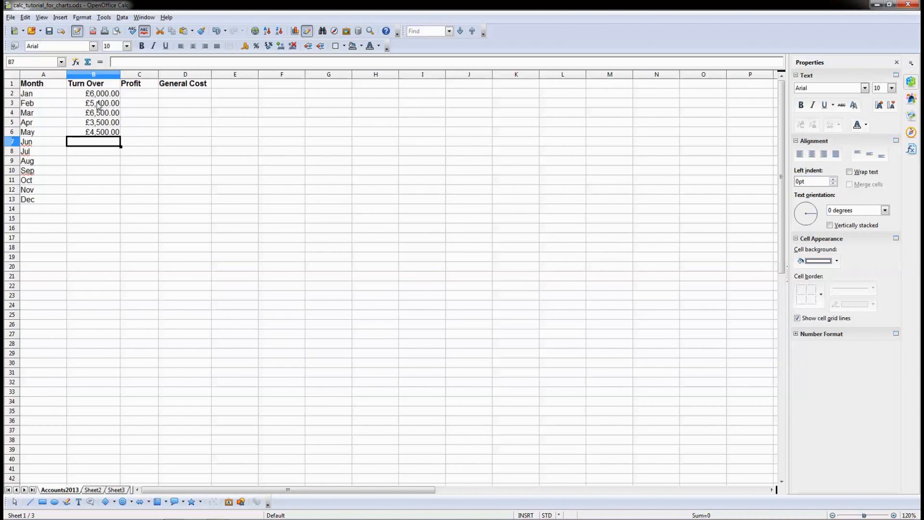
pyautogui.write('8500')
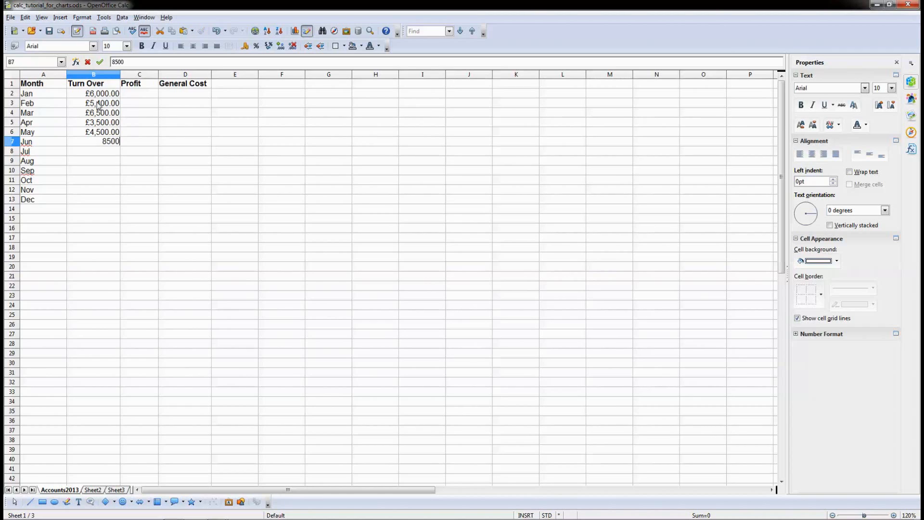
pyautogui.press('Return')
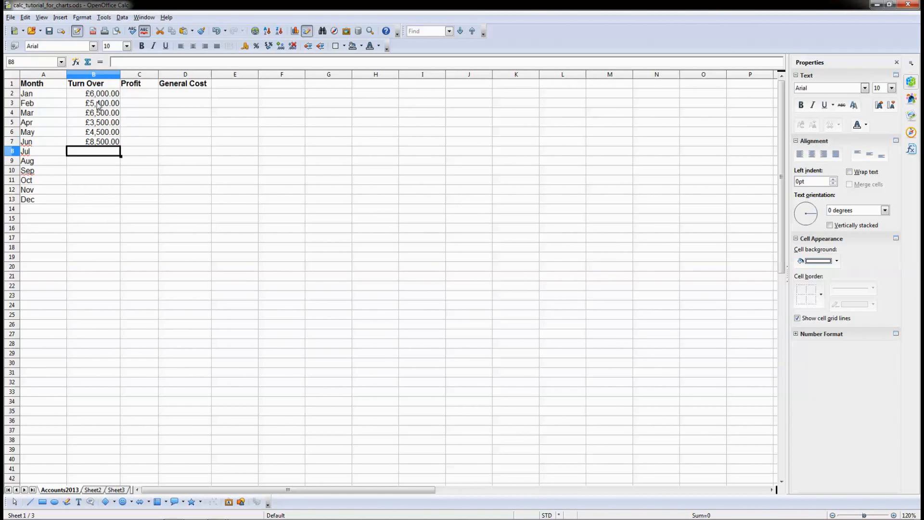
pyautogui.write('7000')
pyautogui.press('Return')
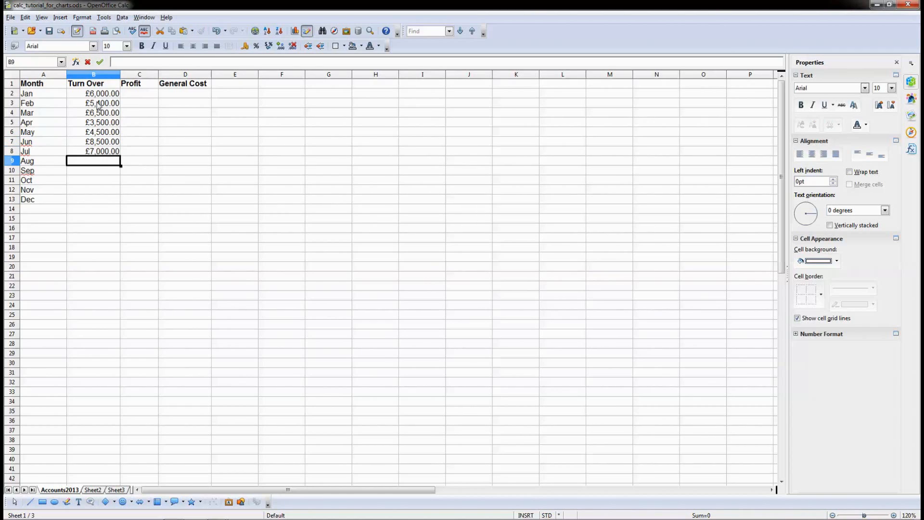
# Enter 8950 as the Aug turnover in cell B9, correcting any extra digit.
pyautogui.write('89')
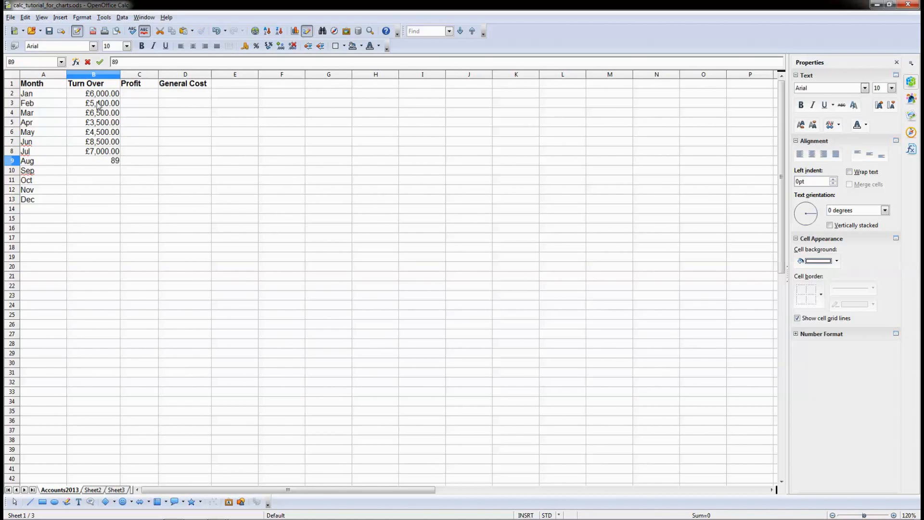
pyautogui.write('500')
pyautogui.press('Return')
pyautogui.press('Up')
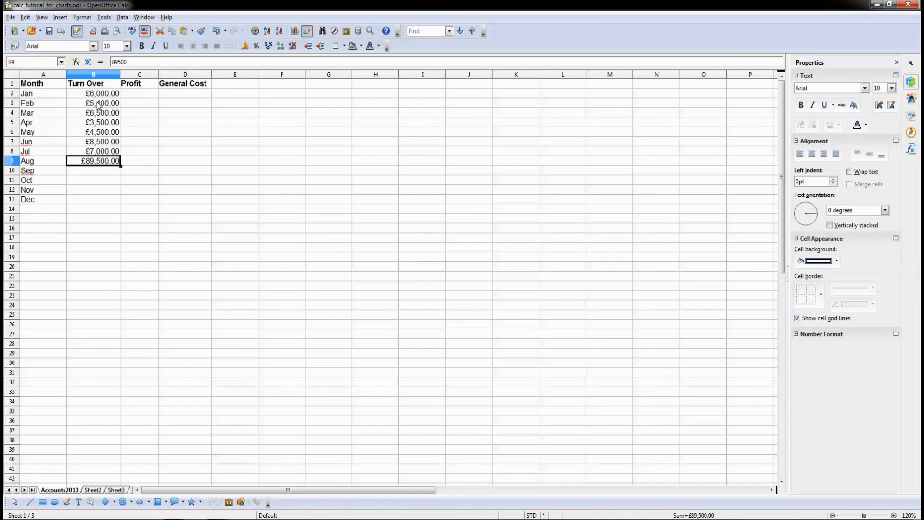
pyautogui.write('89500')
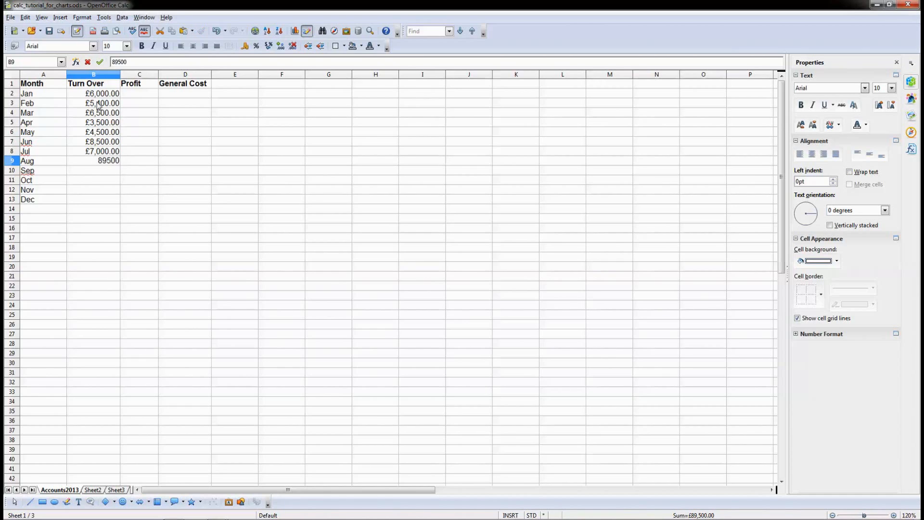
pyautogui.press('Return')
pyautogui.press('Up')
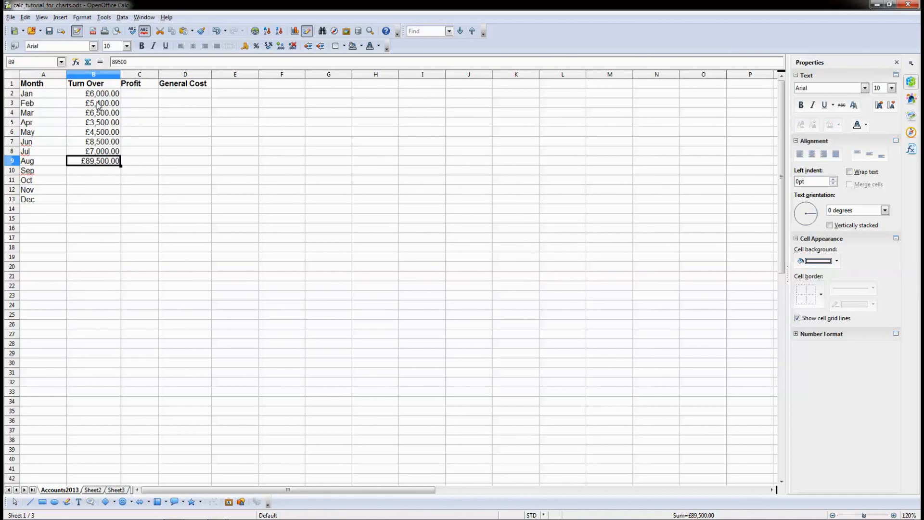
pyautogui.write('89500')
pyautogui.press('Right')
pyautogui.press('BackSpace')
pyautogui.press('Return')
# Enter the turnover figures 7500, 9000 and 10000 for Sep, Oct and Nov in cells B10 to B12.
pyautogui.write('7500')
pyautogui.press('Return')
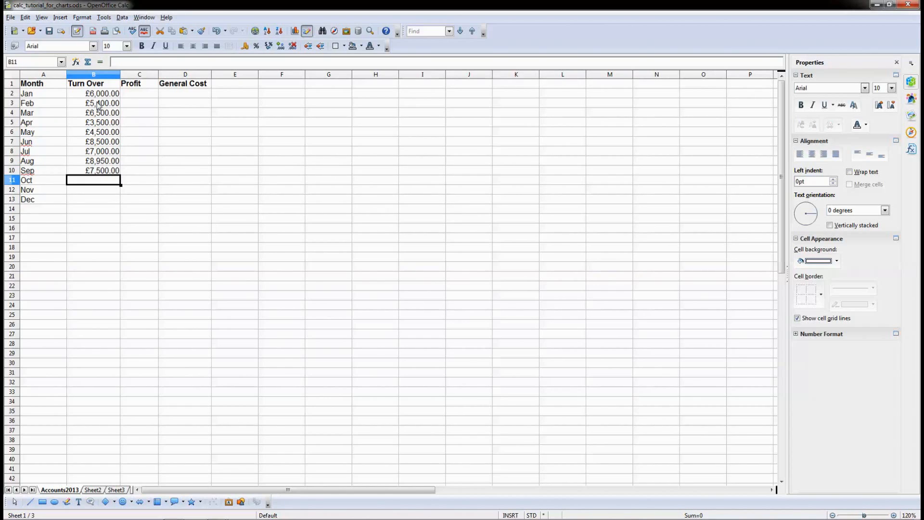
pyautogui.write('9000')
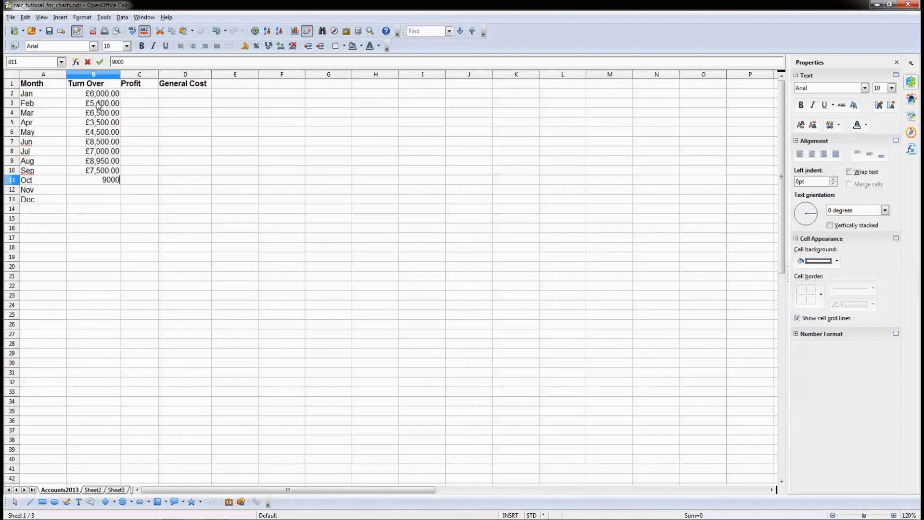
pyautogui.press('Return')
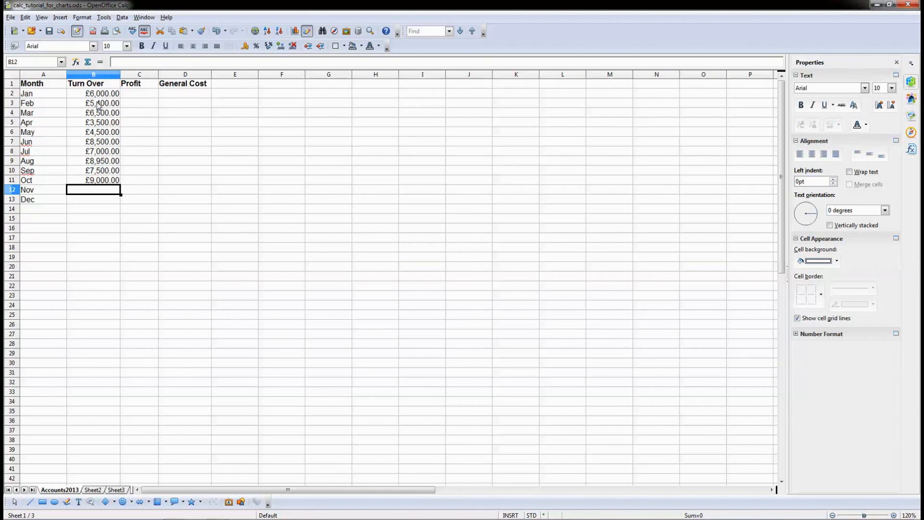
pyautogui.write('1000')
pyautogui.press('Return')
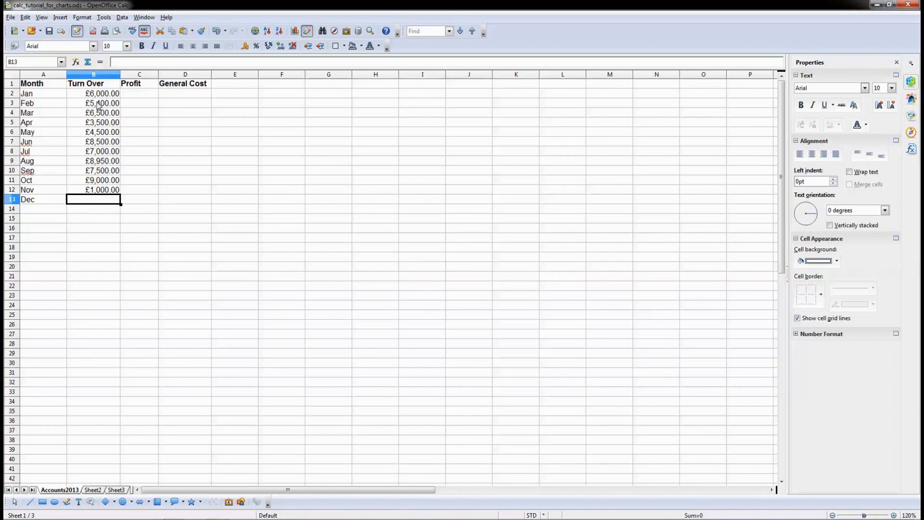
pyautogui.press('Up')
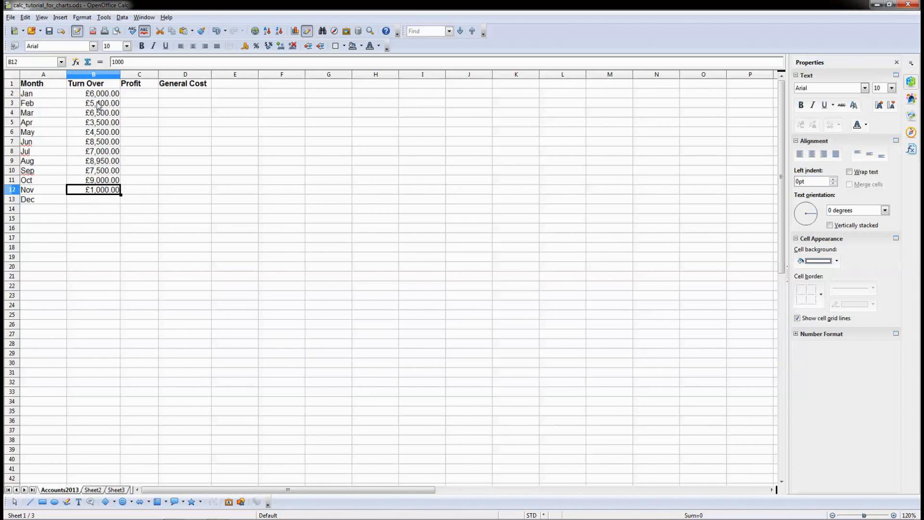
pyautogui.write('10,0')
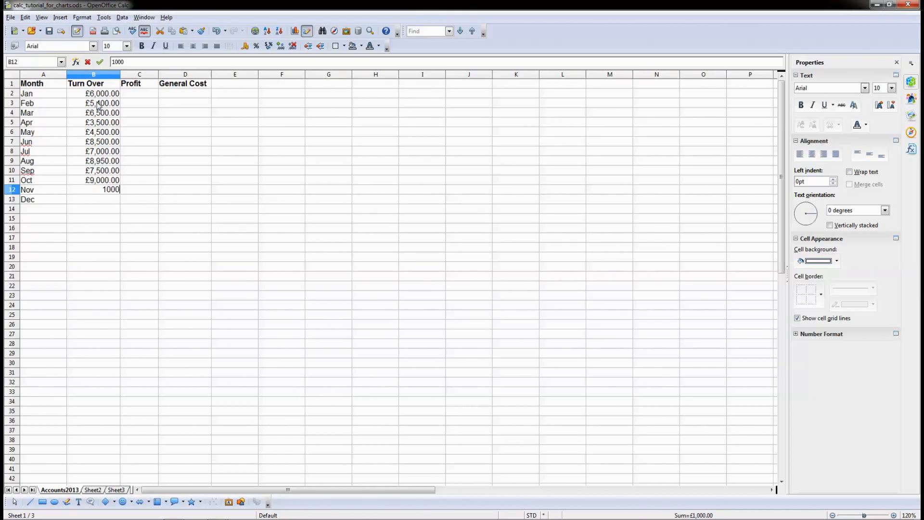
pyautogui.write('00')
pyautogui.press('Return')
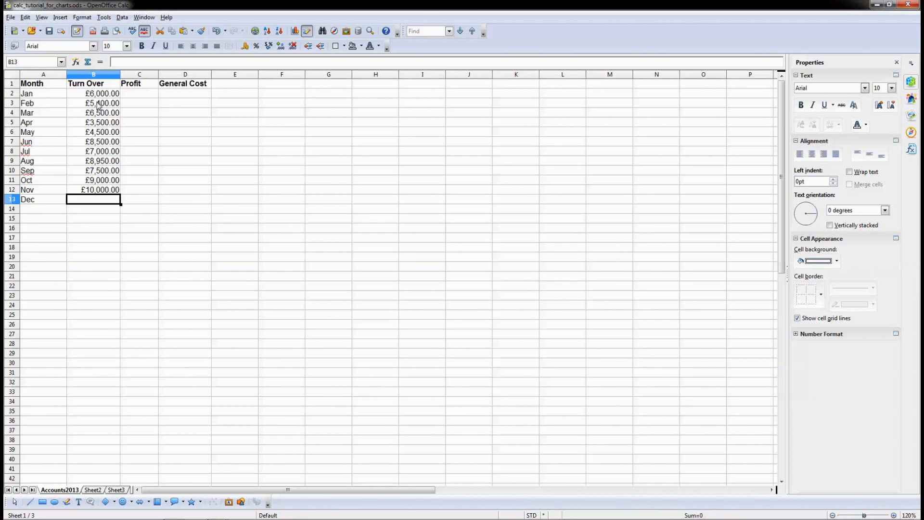
# Enter 12000 as the Dec turnover in cell B13 and save the spreadsheet.
pyautogui.write('120000')
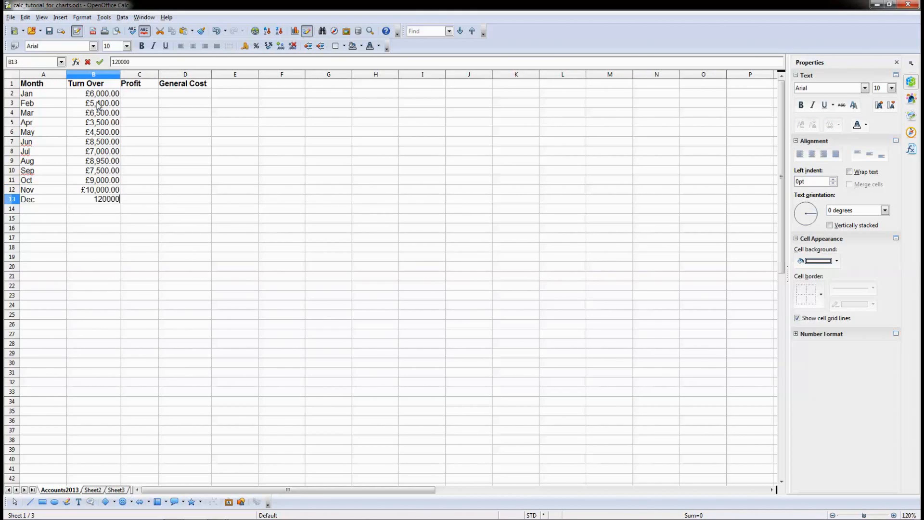
pyautogui.press('Return')
pyautogui.press('Up')
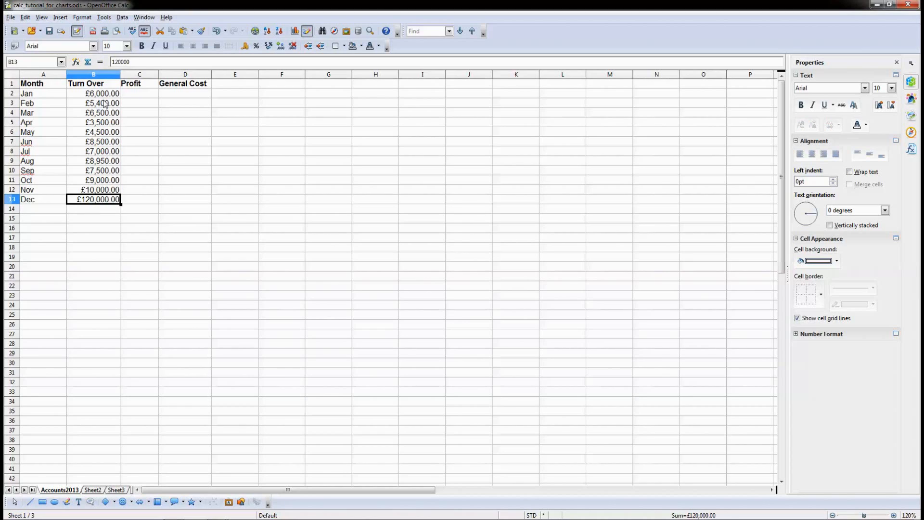
pyautogui.doubleClick(100, 199)
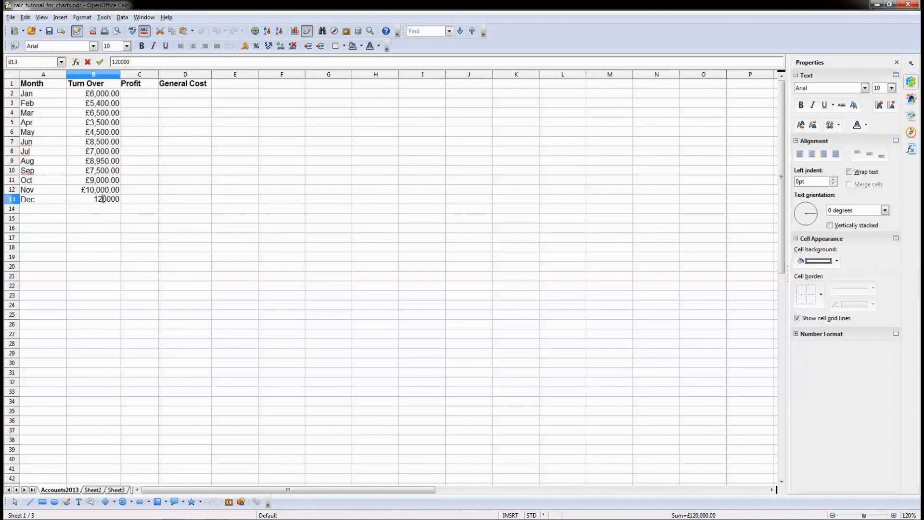
pyautogui.press('BackSpace')
pyautogui.press('Return')
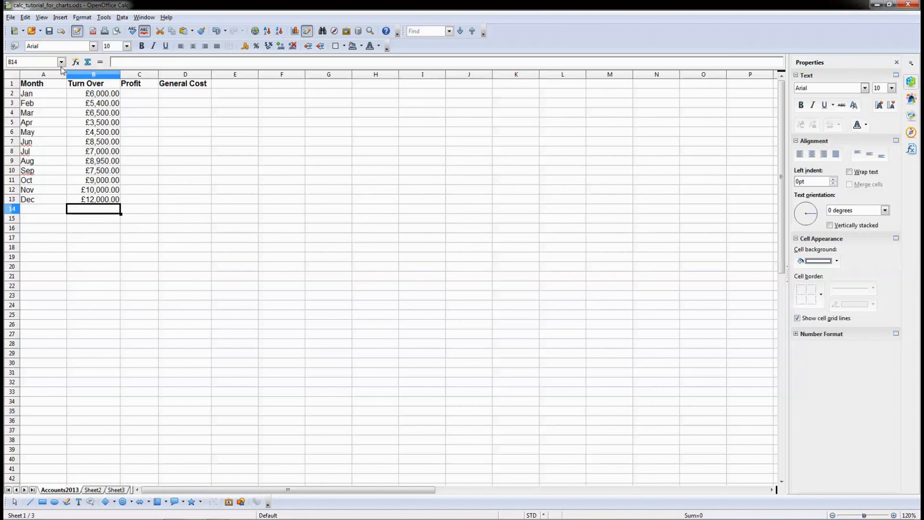
pyautogui.click(50, 32)
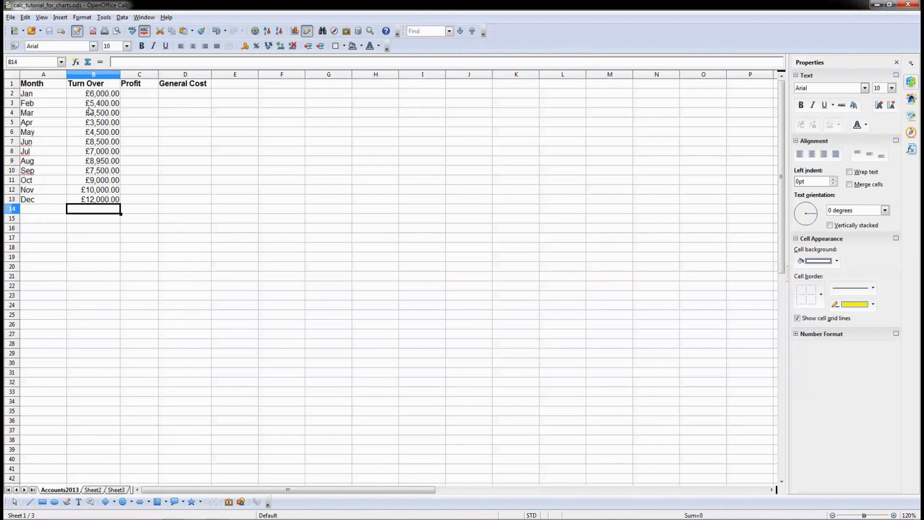
pyautogui.moveTo(109, 94); pyautogui.dragTo(107, 200)
pyautogui.click(43, 98)
pyautogui.click(90, 98)
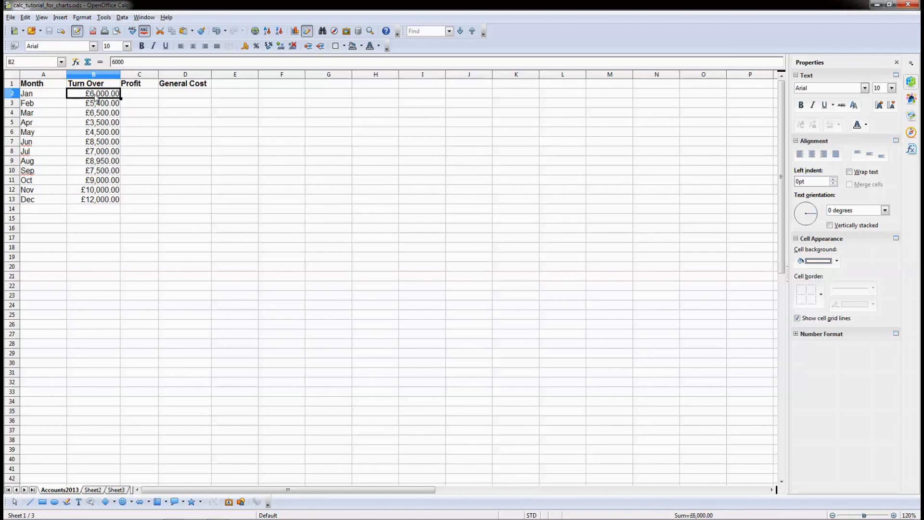
# Widen the Profit column slightly to make room for the currency amounts.
pyautogui.click(142, 93)
pyautogui.moveTo(159, 74); pyautogui.dragTo(169, 73)
pyautogui.click(93, 97)
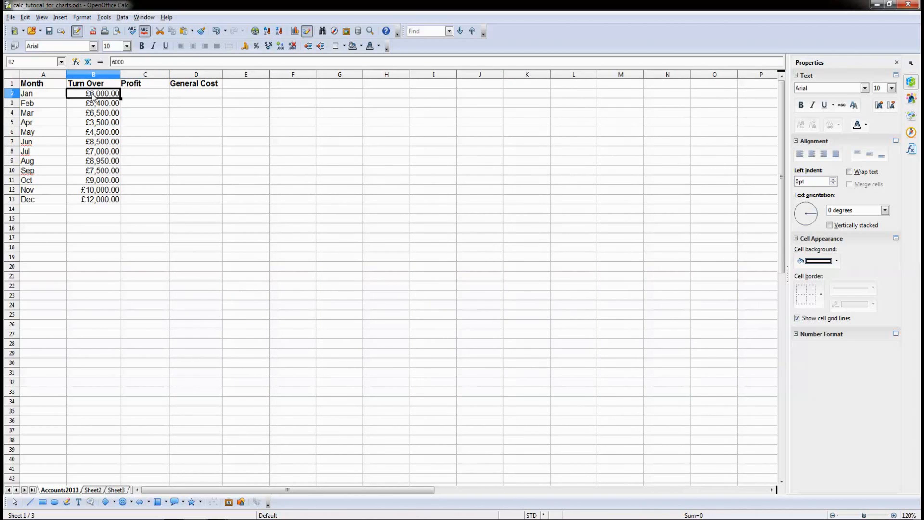
# Enter the profit figures 3000, 4500, 3000 and 2800 for Jan to Apr in cells C2 to C5.
pyautogui.click(128, 97)
pyautogui.write('3000')
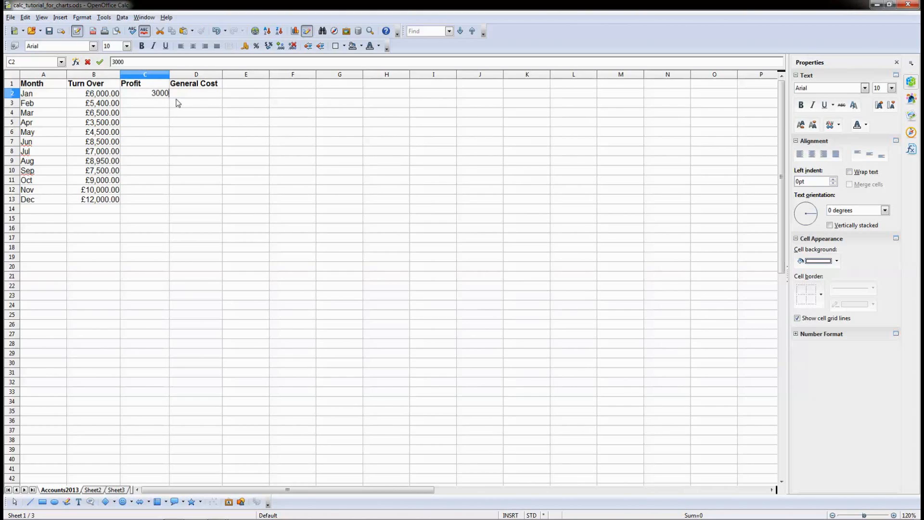
pyautogui.press('Return')
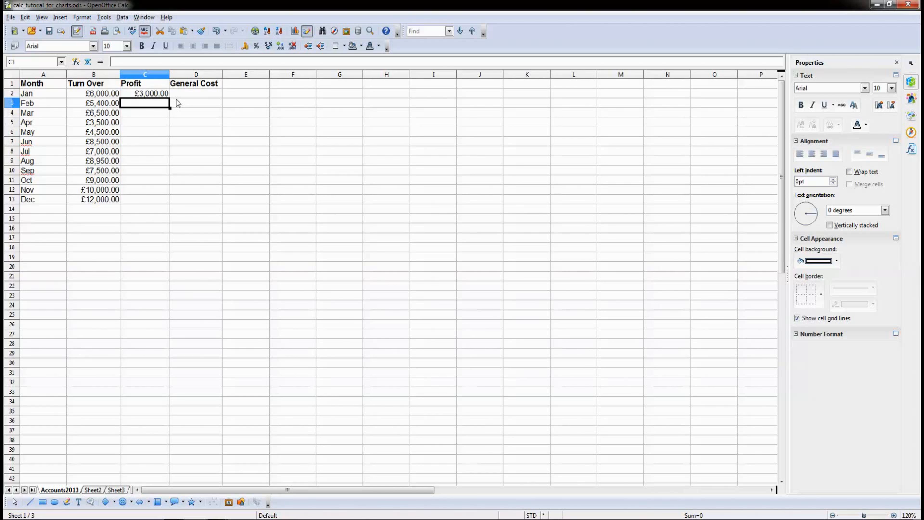
pyautogui.write('4500')
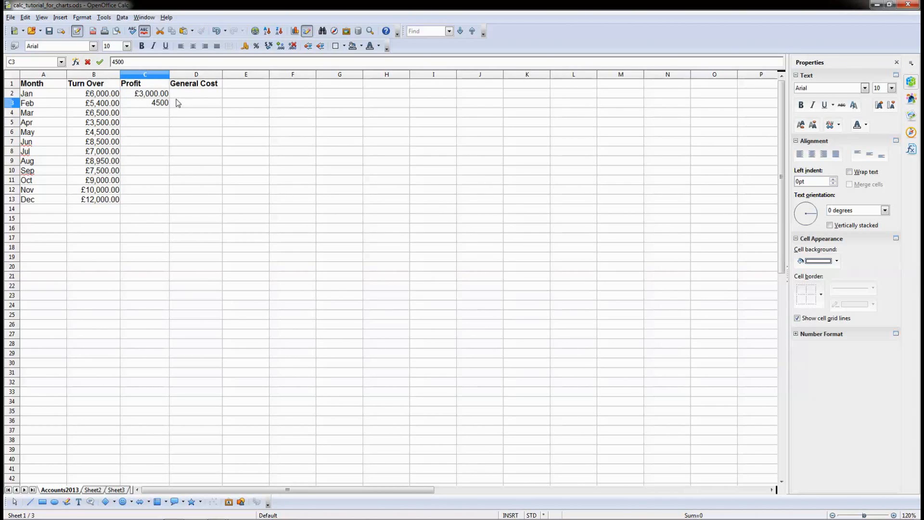
pyautogui.press('Return')
pyautogui.write('3000')
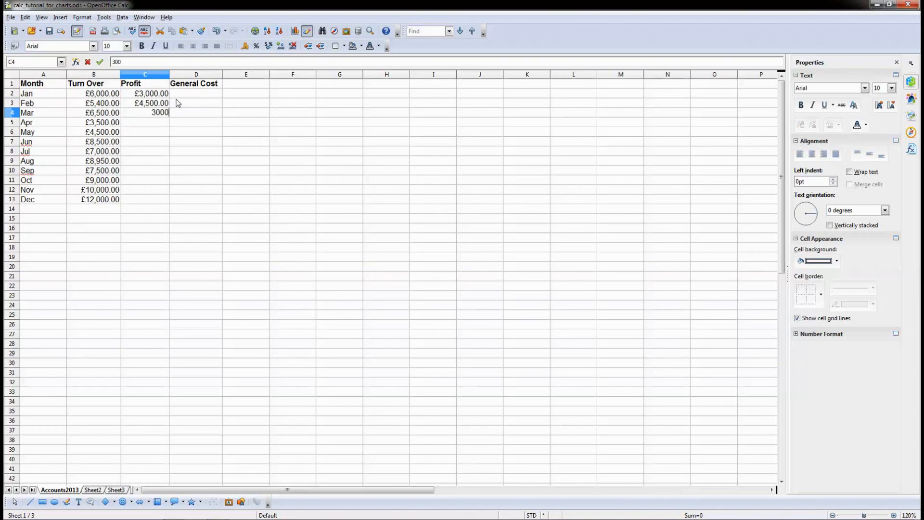
pyautogui.press('Return')
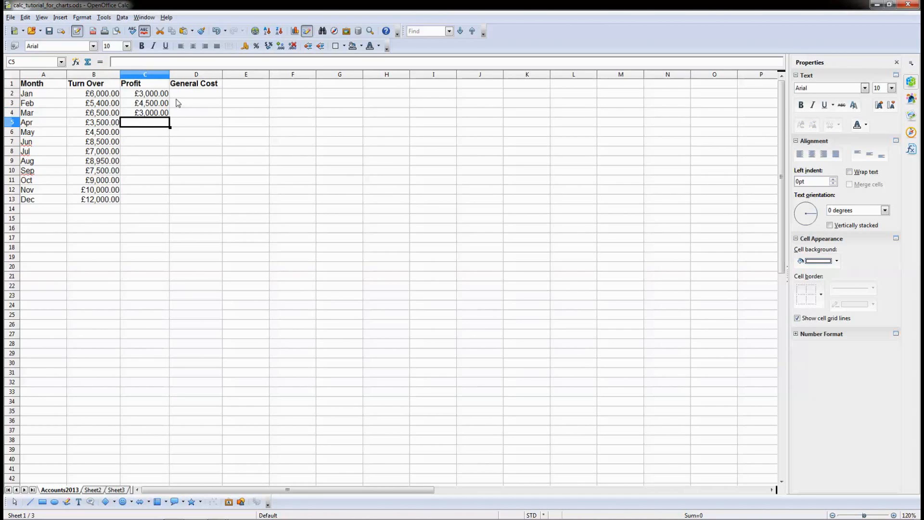
pyautogui.write('2800')
pyautogui.press('Return')
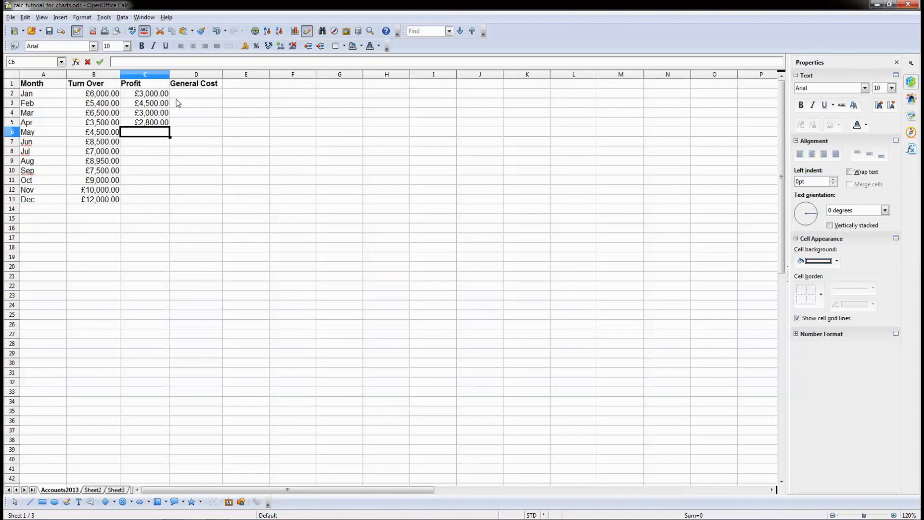
# Enter the profit figures 3000, 5000, 3500 and 6000 for May to Aug in cells C6 to C9.
pyautogui.write('30')
pyautogui.press('Return')
pyautogui.write('85')
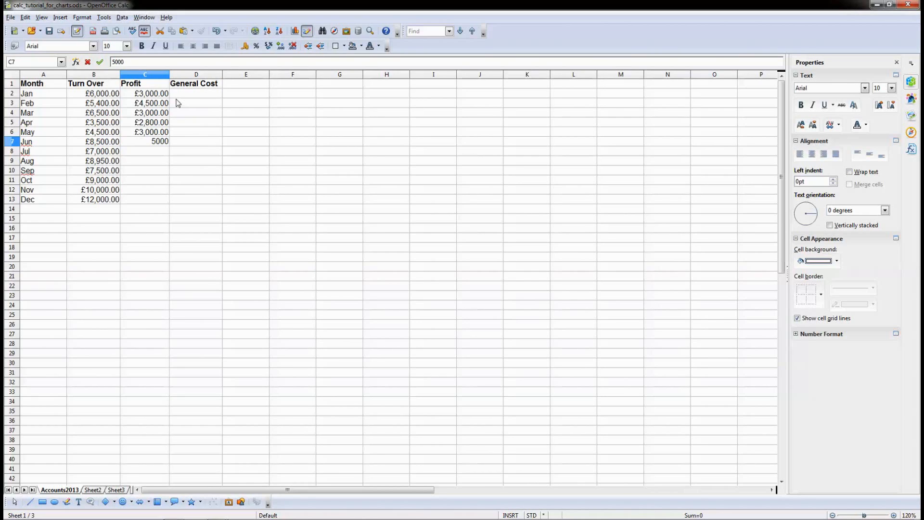
pyautogui.press('Return')
pyautogui.write('3500')
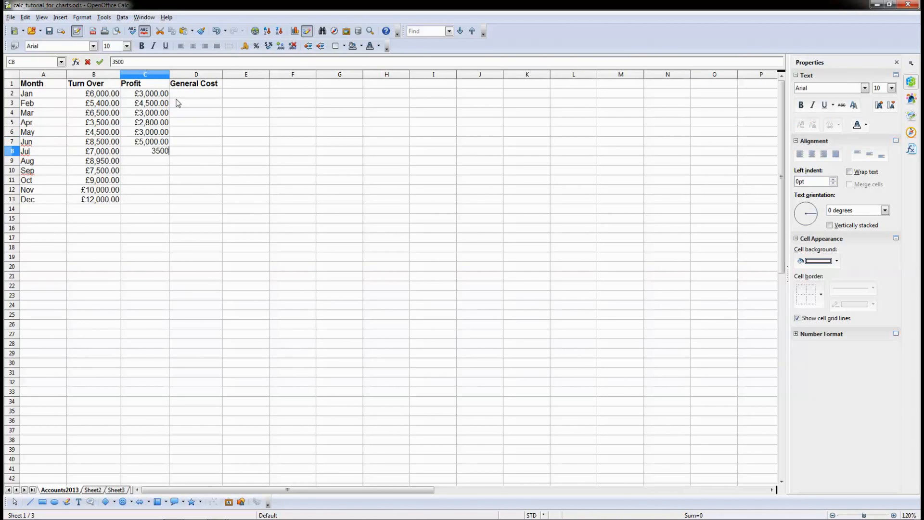
pyautogui.press('Return')
pyautogui.write('6000')
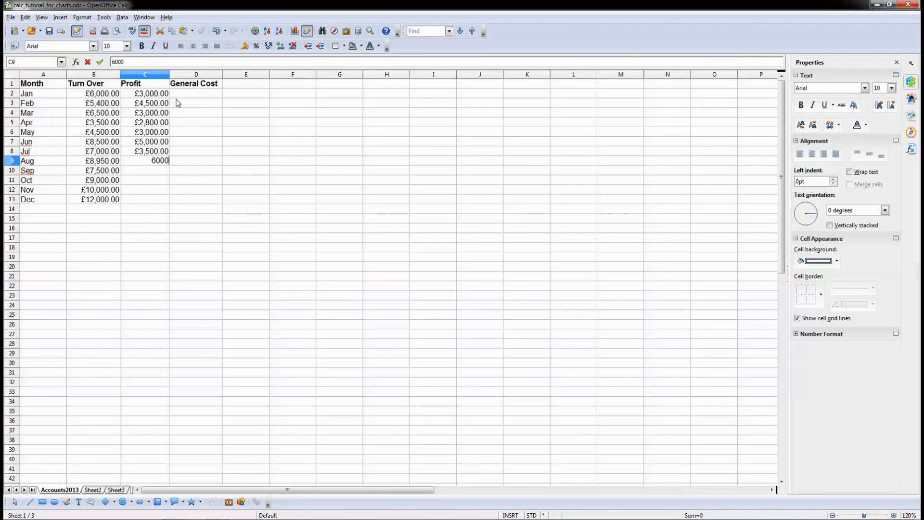
pyautogui.press('Return')
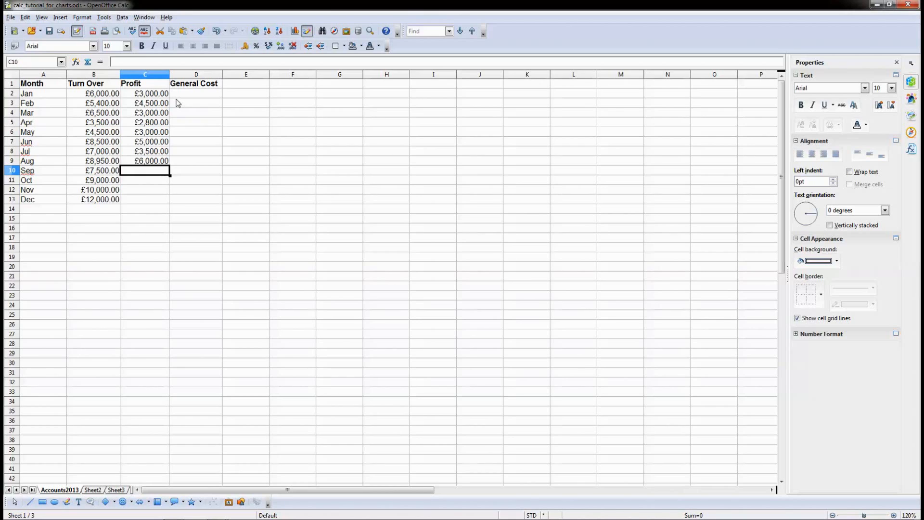
# Enter the profit figures 4500, 6000 and 5000 for Sep, Oct and Nov in cells C10 to C12.
pyautogui.write('4500')
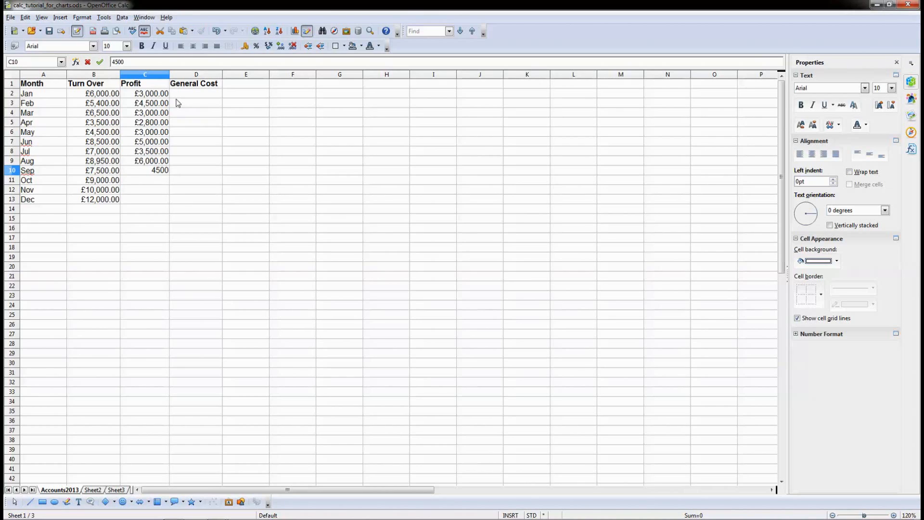
pyautogui.press('Return')
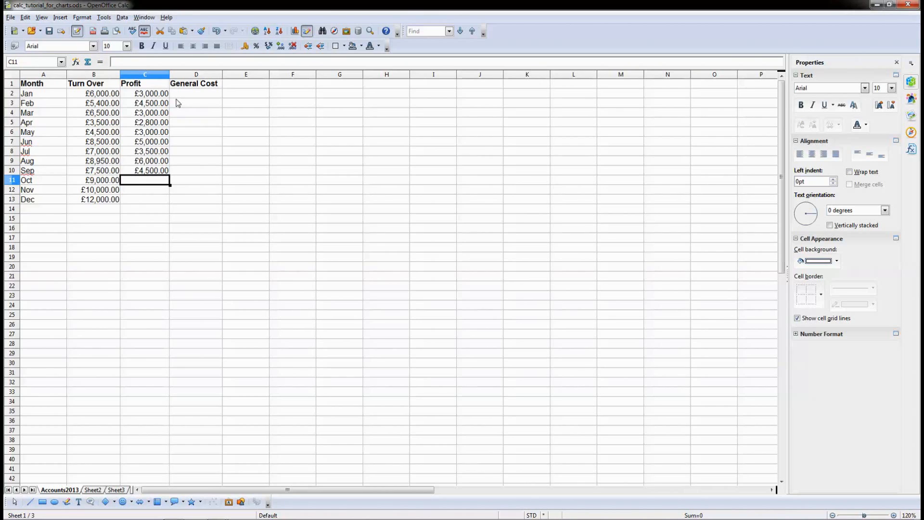
pyautogui.write('6000')
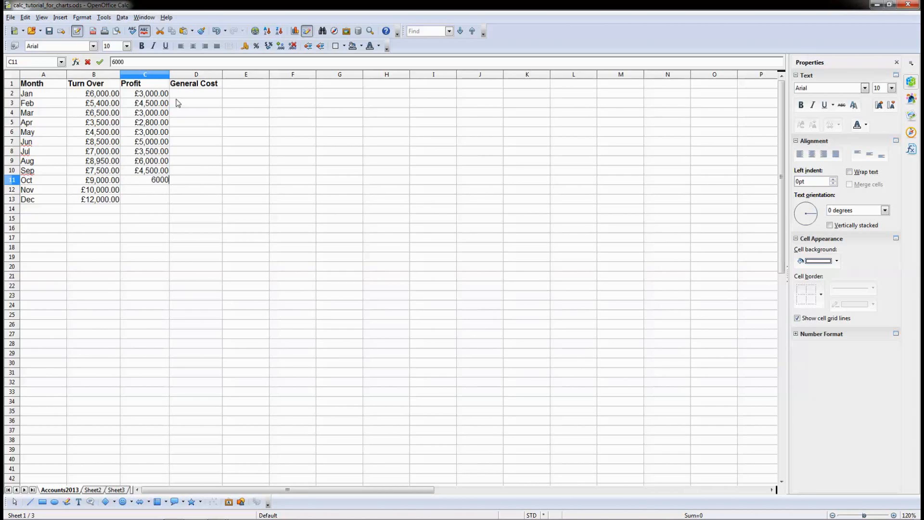
pyautogui.press('Return')
pyautogui.write('5000')
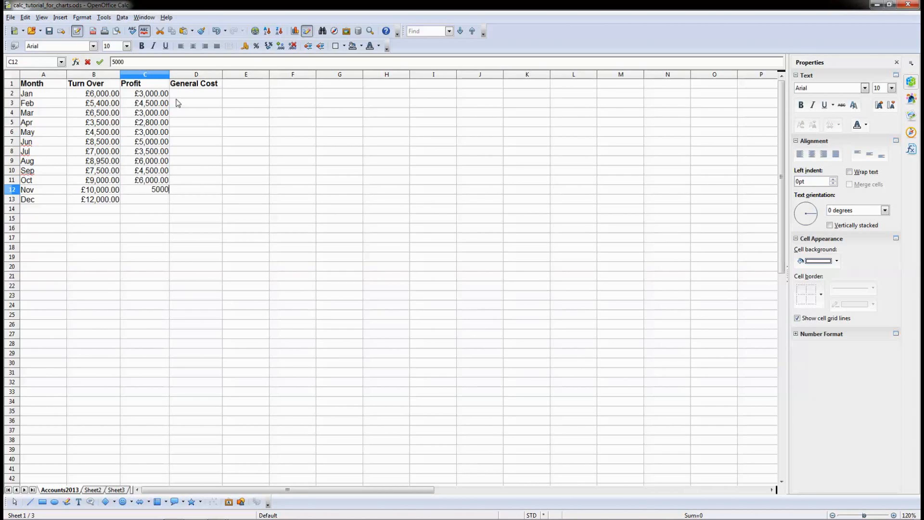
pyautogui.press('Return')
# Enter 65000 as the Dec profit in cell C13 and save the spreadsheet.
pyautogui.write('65000')
pyautogui.press('Return')
pyautogui.press('Up')
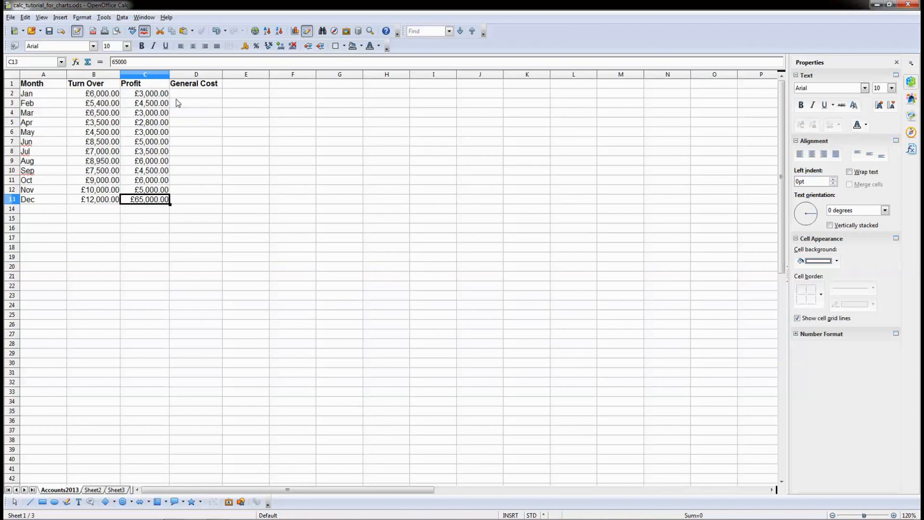
pyautogui.click(50, 30)
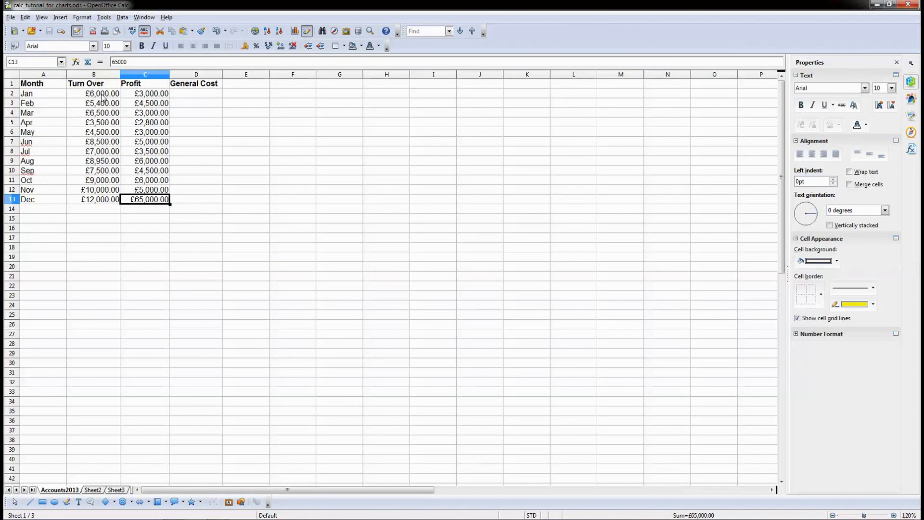
# Compare the turnover and profit figures row by row for the months Jan to May.
pyautogui.click(35, 94)
pyautogui.click(103, 94)
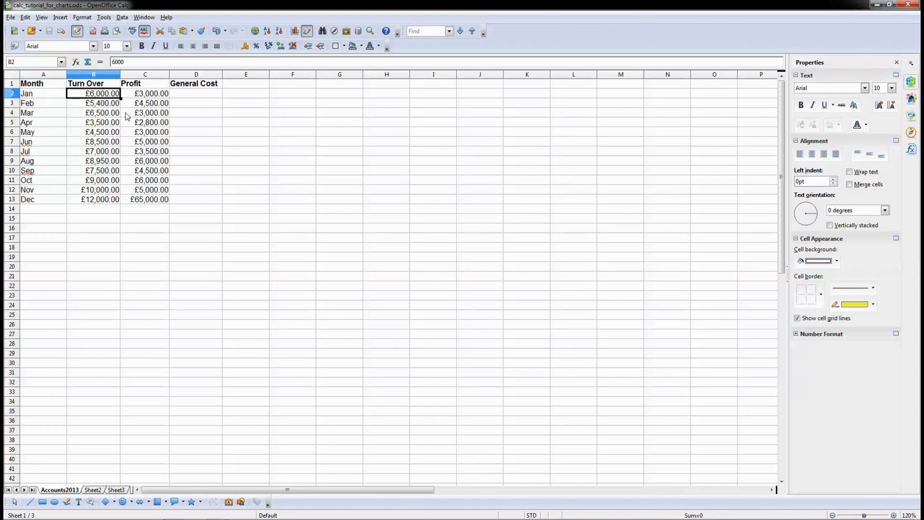
pyautogui.press('Right')
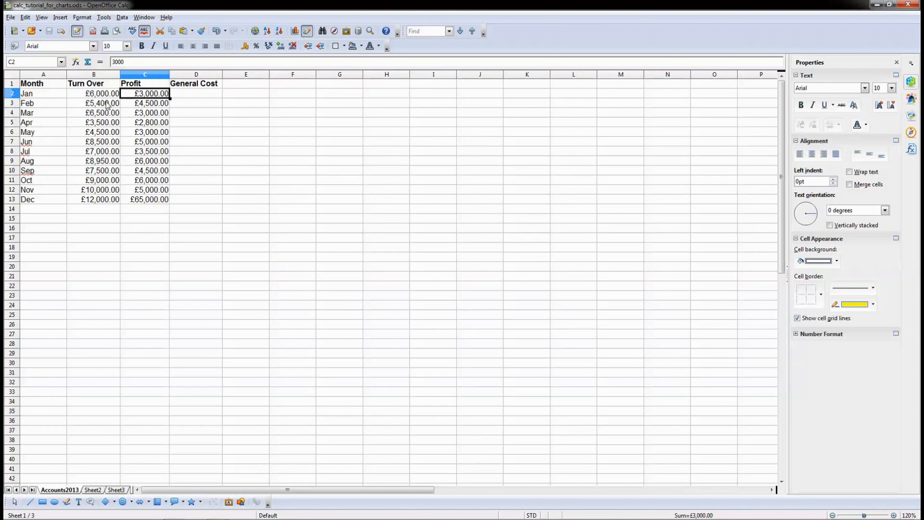
pyautogui.moveTo(106, 103); pyautogui.dragTo(149, 202)
pyautogui.click(125, 154)
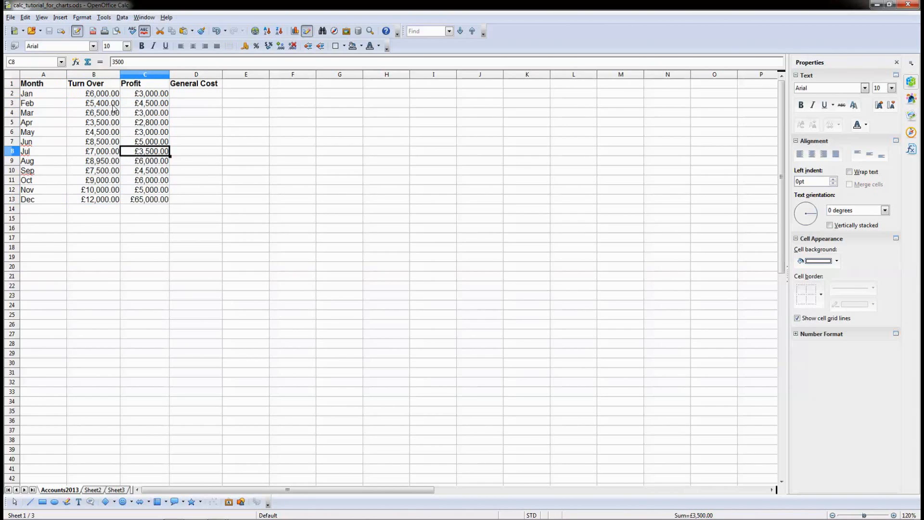
pyautogui.click(102, 106)
pyautogui.click(135, 106)
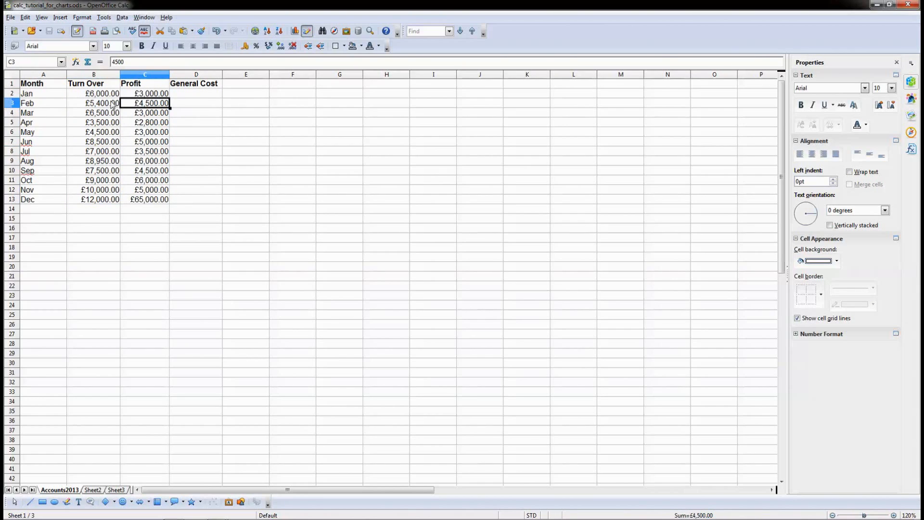
pyautogui.click(99, 106)
pyautogui.click(141, 116)
pyautogui.click(108, 116)
pyautogui.click(140, 124)
pyautogui.click(106, 121)
pyautogui.click(123, 134)
pyautogui.click(116, 136)
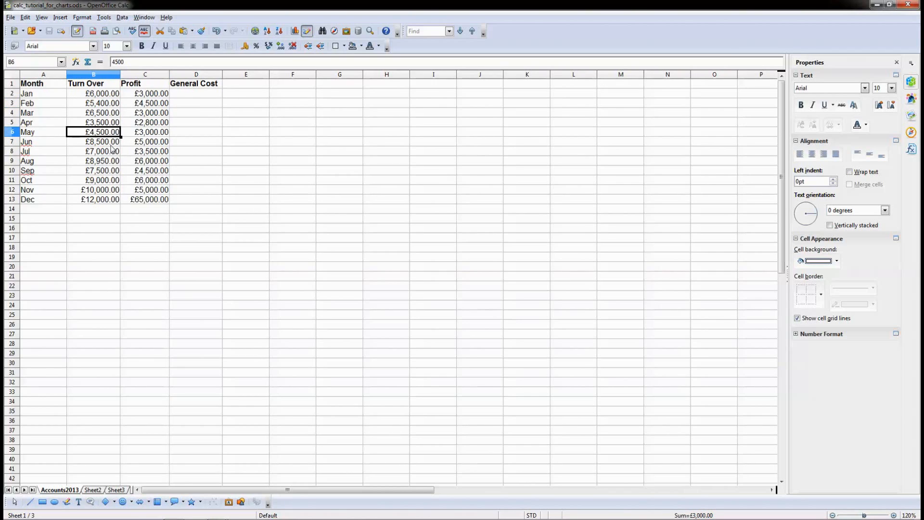
# Calculate the Jan general cost in cell D2 with the formula =B2 - C2 and check it against the Jan turnover and profit.
pyautogui.click(188, 94)
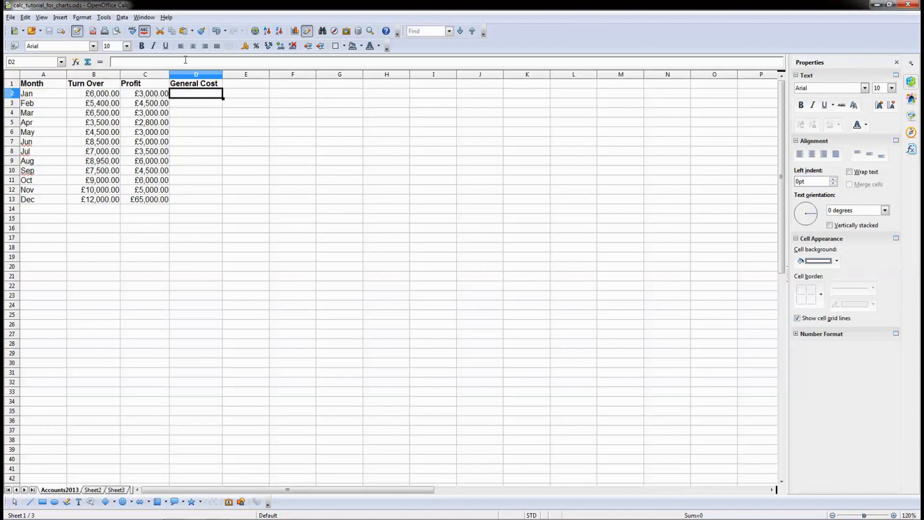
pyautogui.click(109, 99)
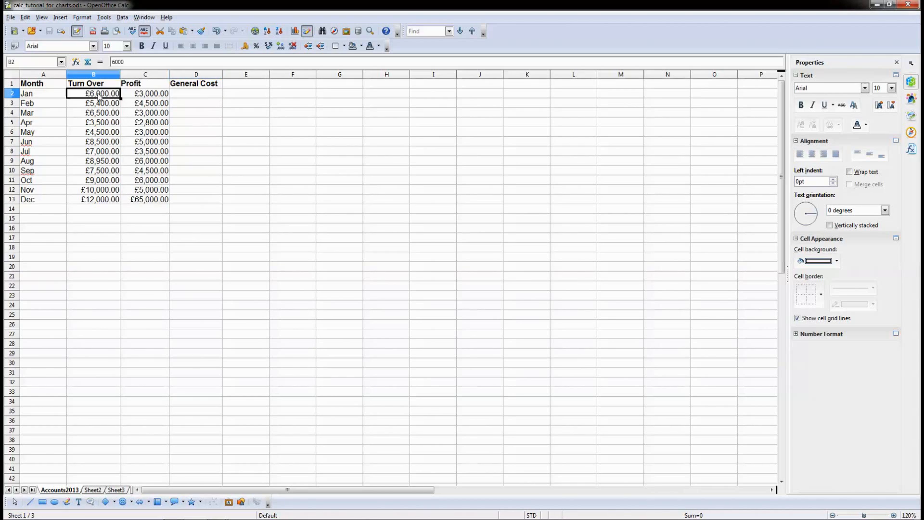
pyautogui.click(138, 96)
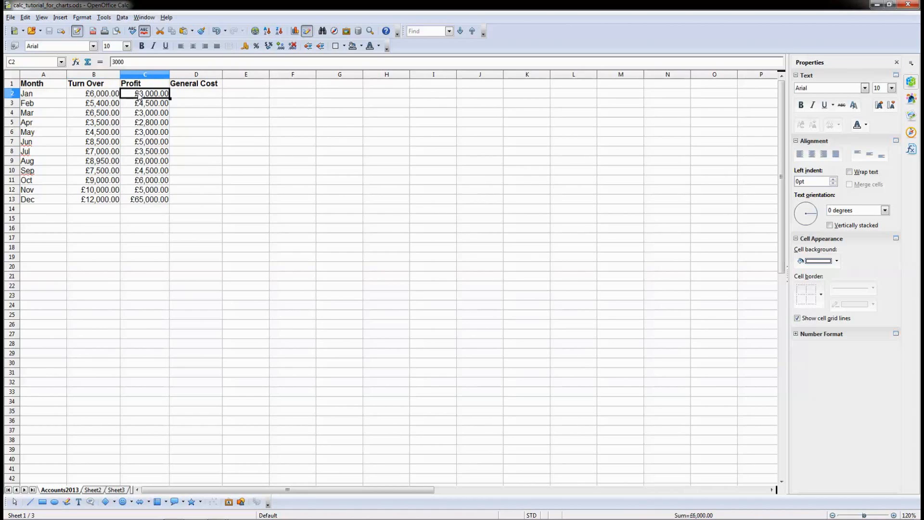
pyautogui.click(183, 97)
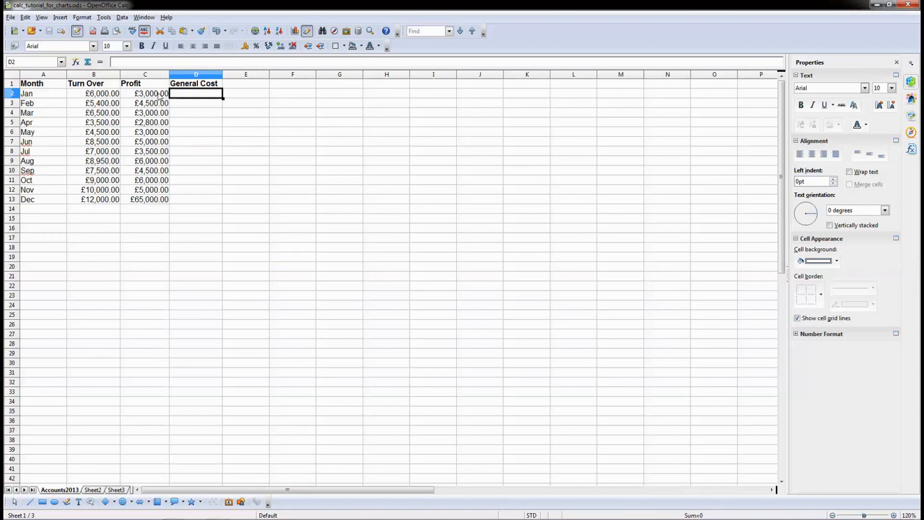
pyautogui.click(118, 62)
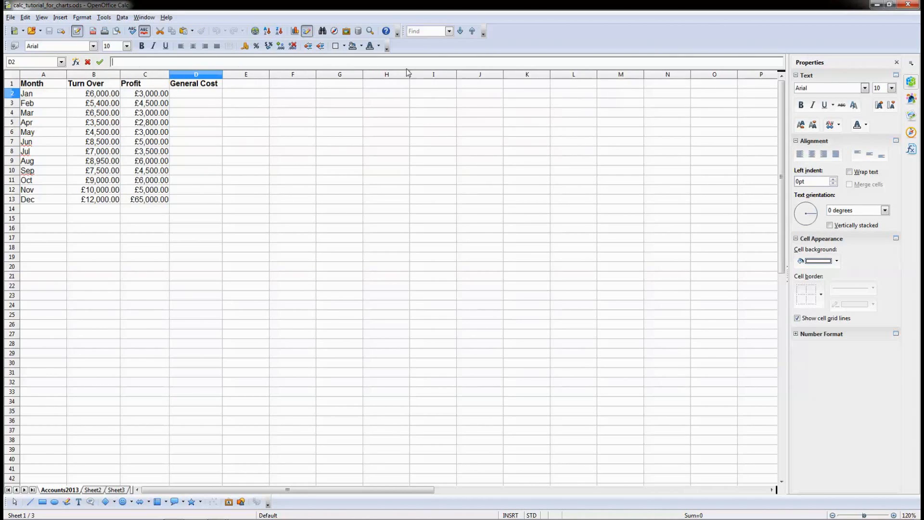
pyautogui.write('=')
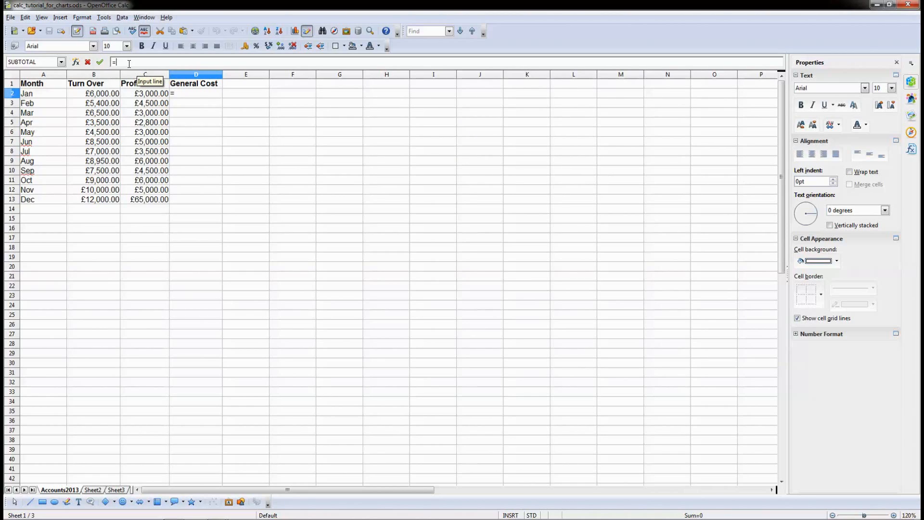
pyautogui.write('B2 - C2')
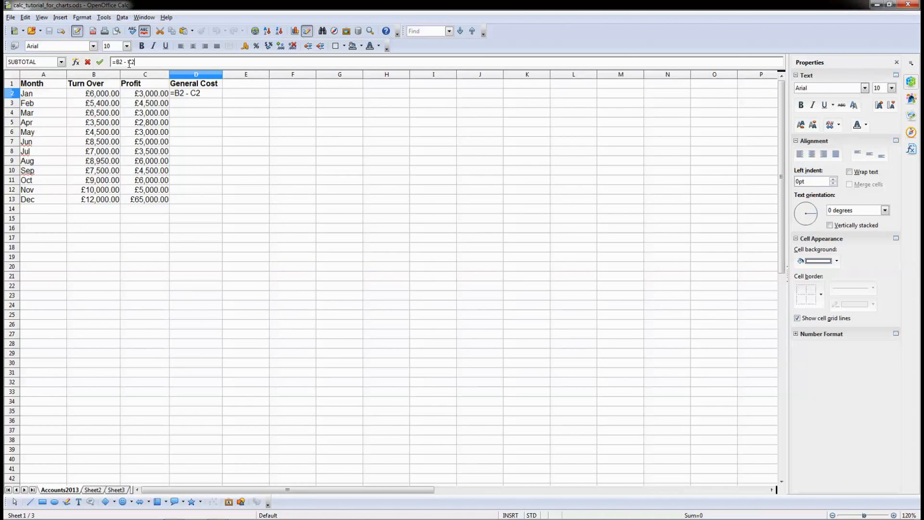
pyautogui.press('Return')
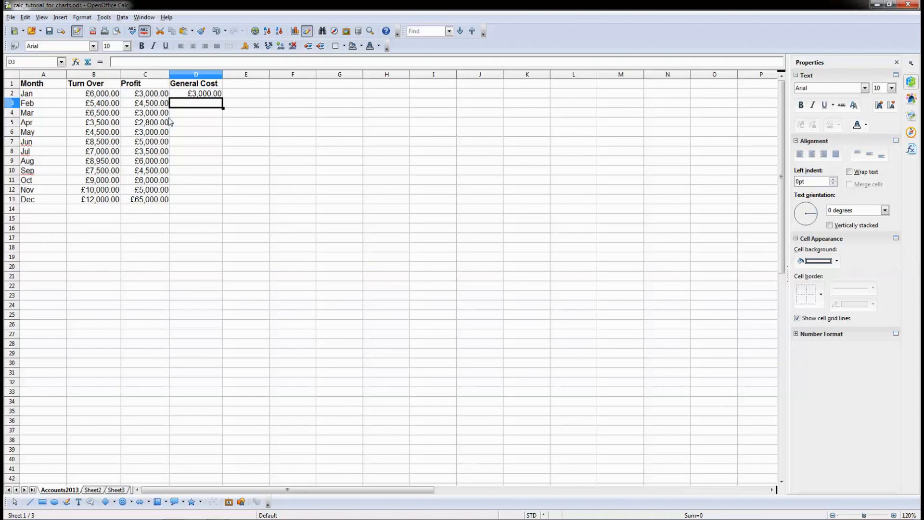
pyautogui.click(192, 95)
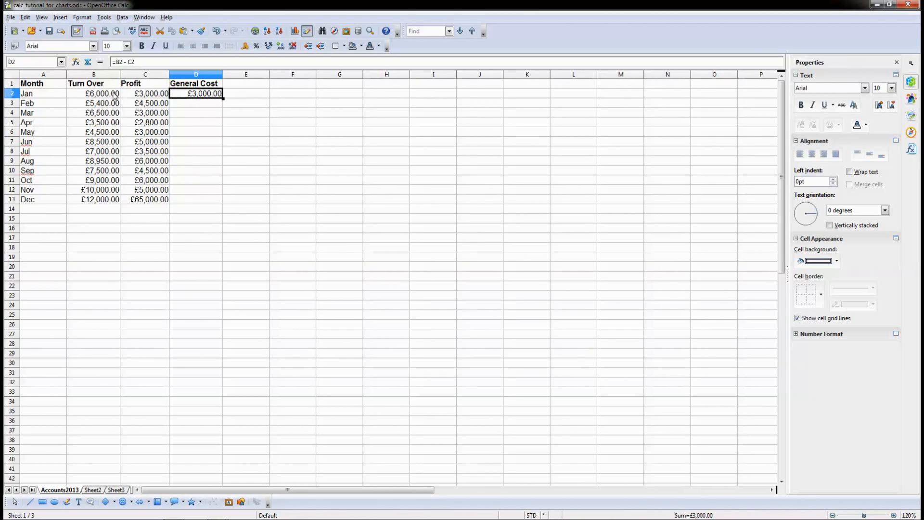
pyautogui.click(92, 95)
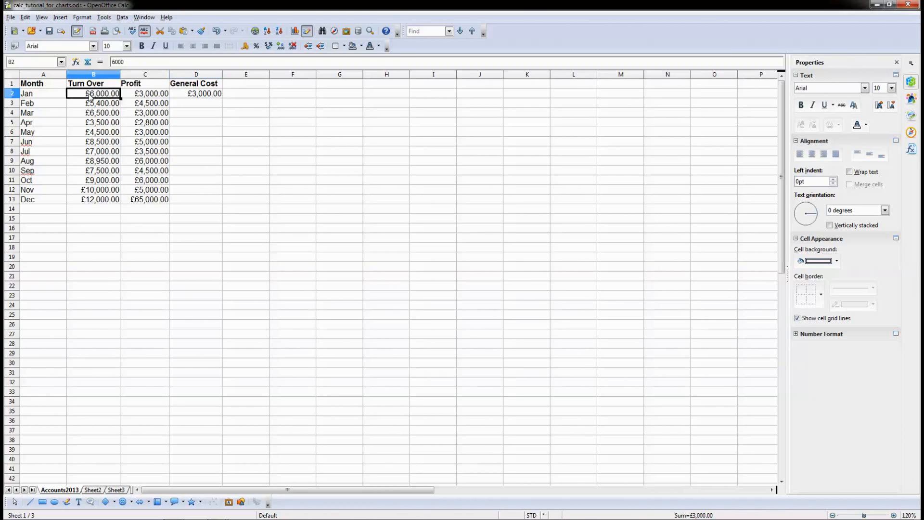
pyautogui.click(144, 94)
pyautogui.click(197, 96)
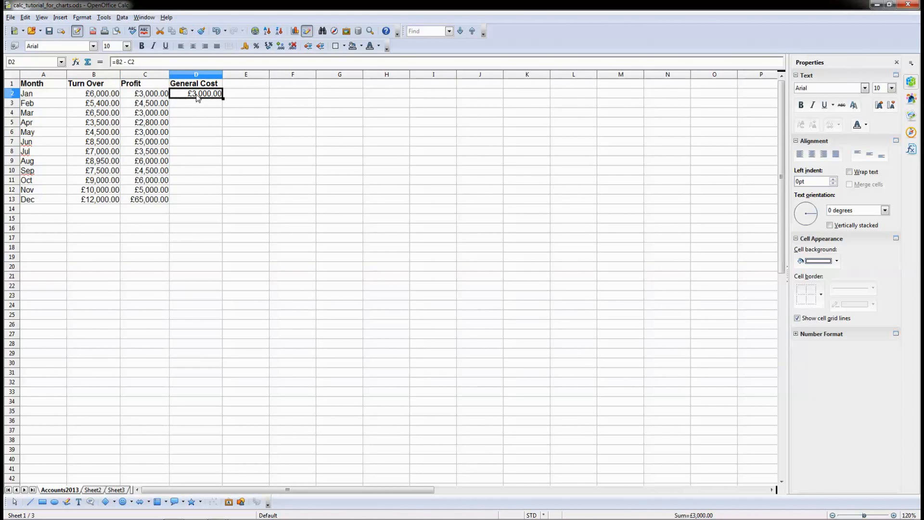
# Correct the Dec profit in cell C13 to 6000.
pyautogui.click(146, 201)
pyautogui.doubleClick(153, 198)
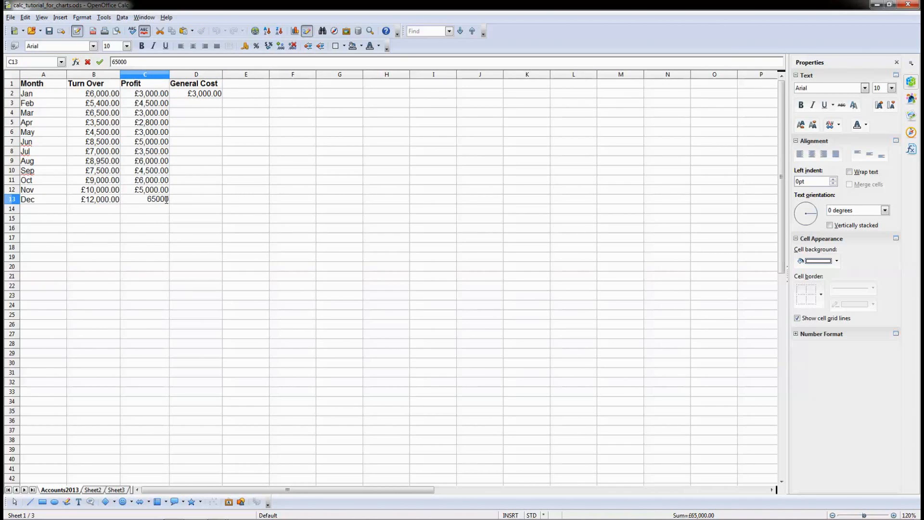
pyautogui.press('BackSpace')
pyautogui.press('Return')
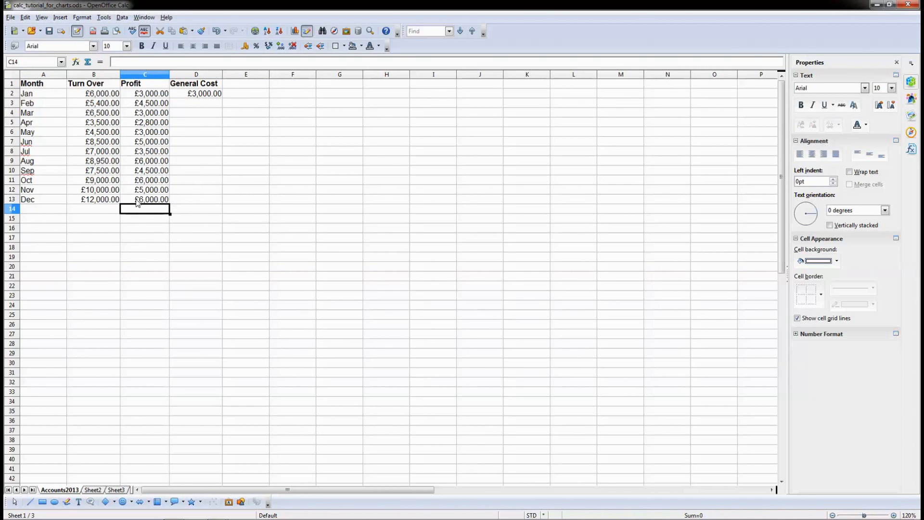
# Fill the general cost formula from cell D2 down to D13 and check the Mar and Jun rows.
pyautogui.click(198, 94)
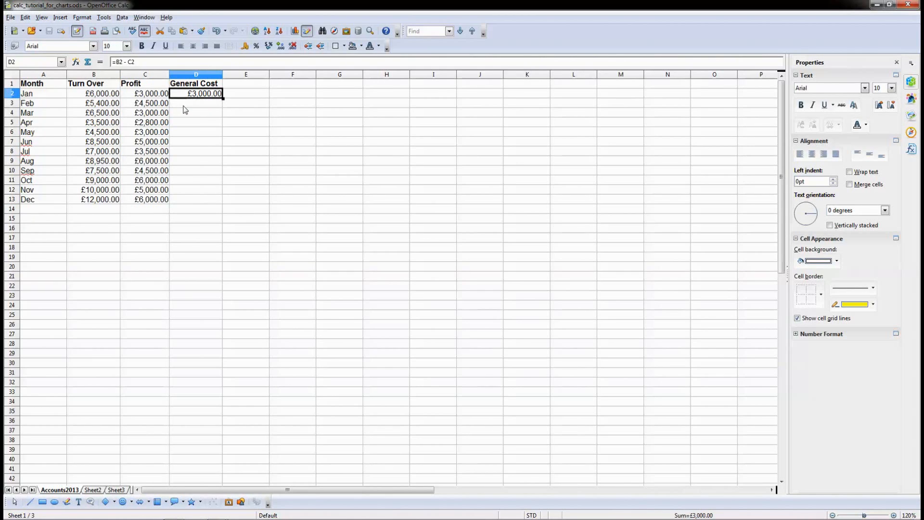
pyautogui.press('Return')
pyautogui.moveTo(190, 103); pyautogui.dragTo(192, 199)
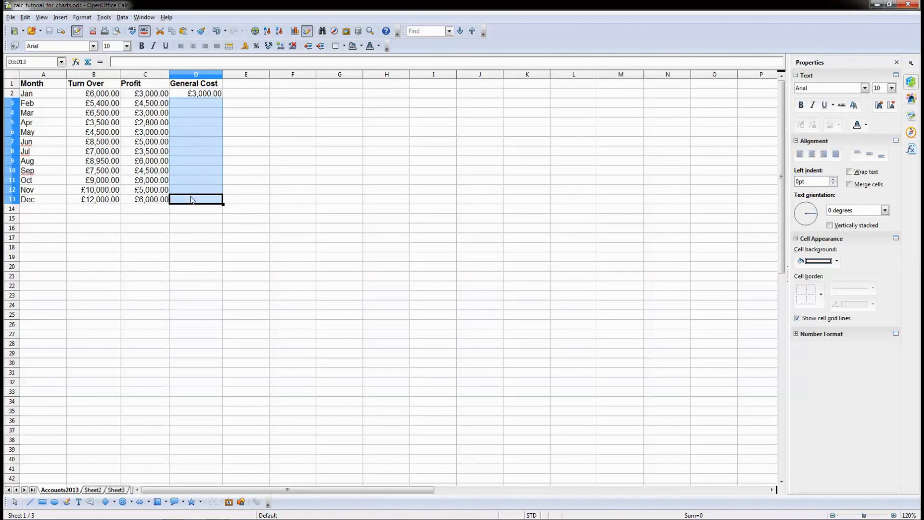
pyautogui.click(202, 152)
pyautogui.click(219, 97)
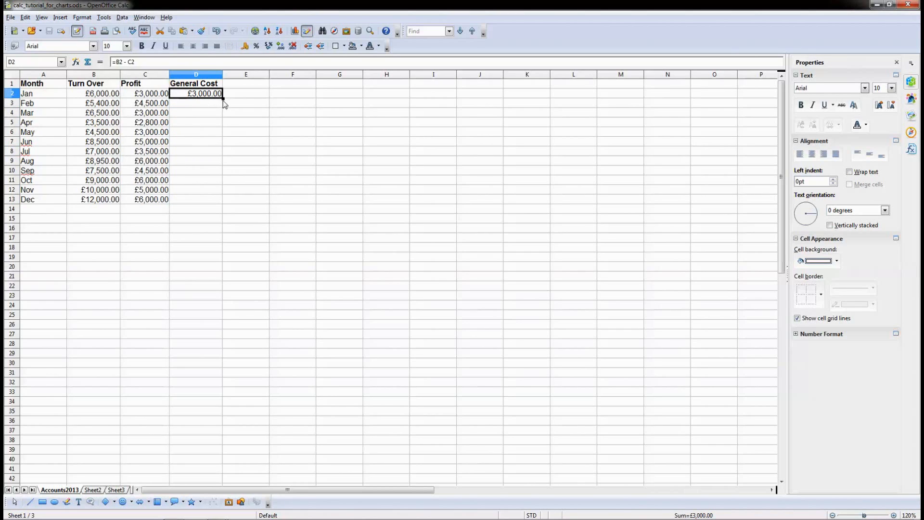
pyautogui.moveTo(223, 105); pyautogui.dragTo(220, 203)
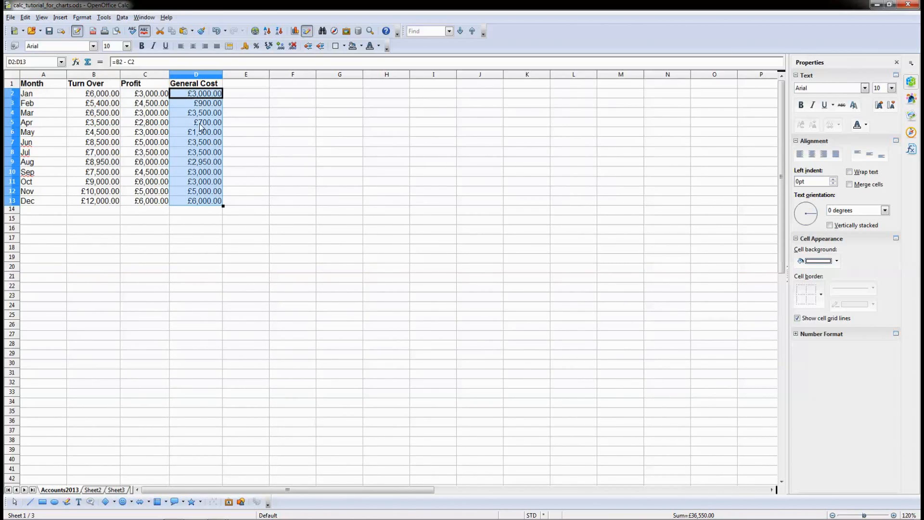
pyautogui.click(106, 115)
pyautogui.click(141, 116)
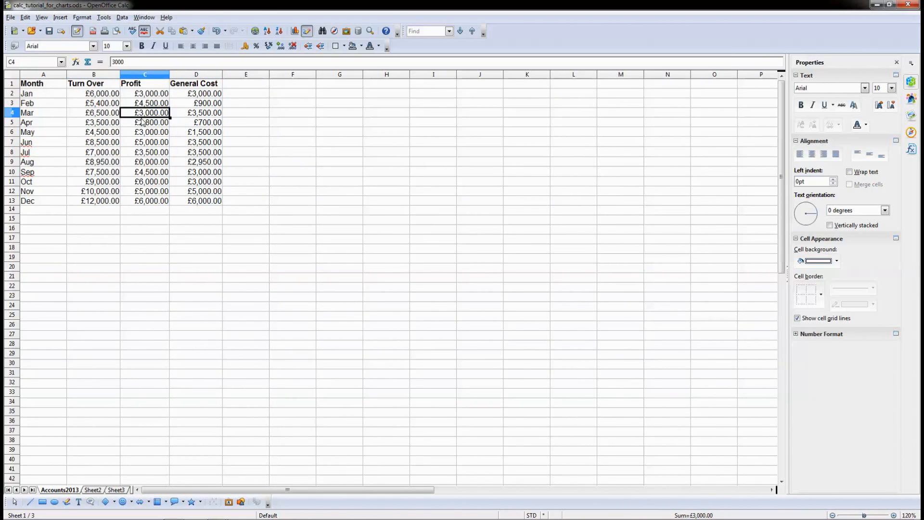
pyautogui.click(200, 116)
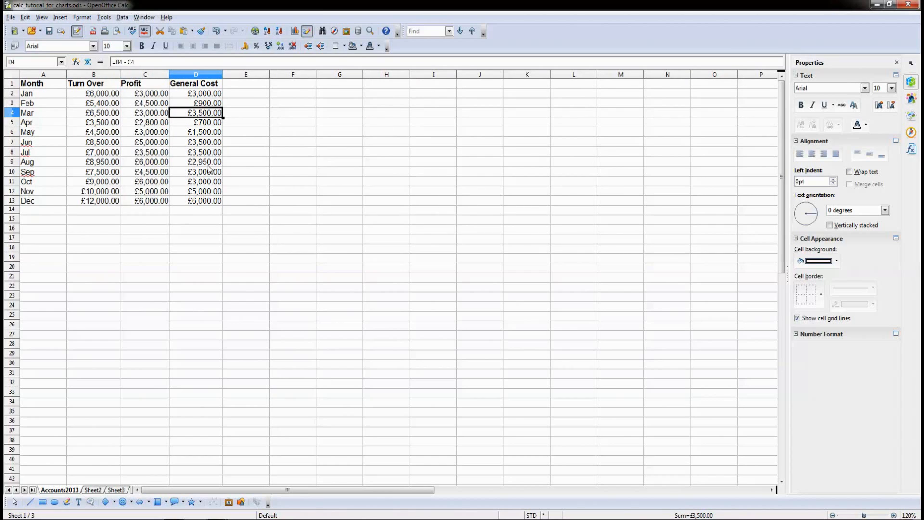
pyautogui.click(203, 144)
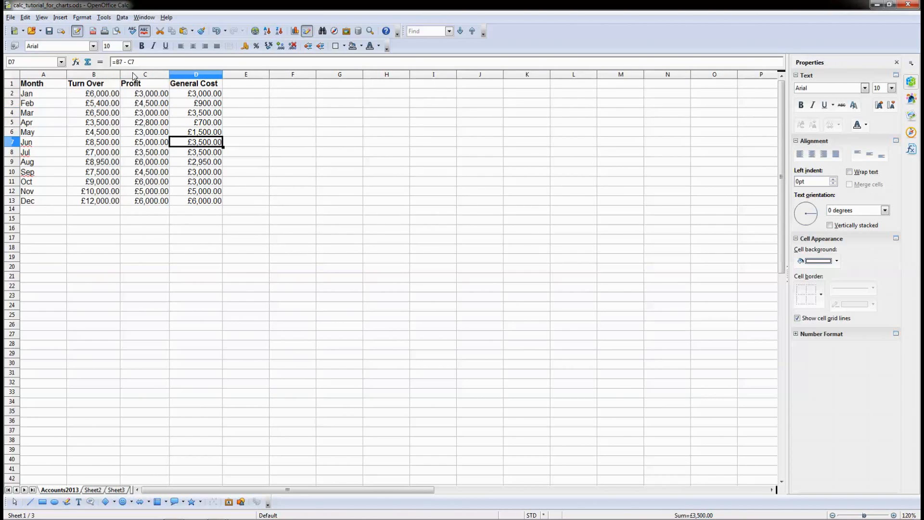
# Check the copied general cost formulas cell by cell in column D, from Jan through Dec.
pyautogui.click(189, 155)
pyautogui.click(193, 174)
pyautogui.click(194, 183)
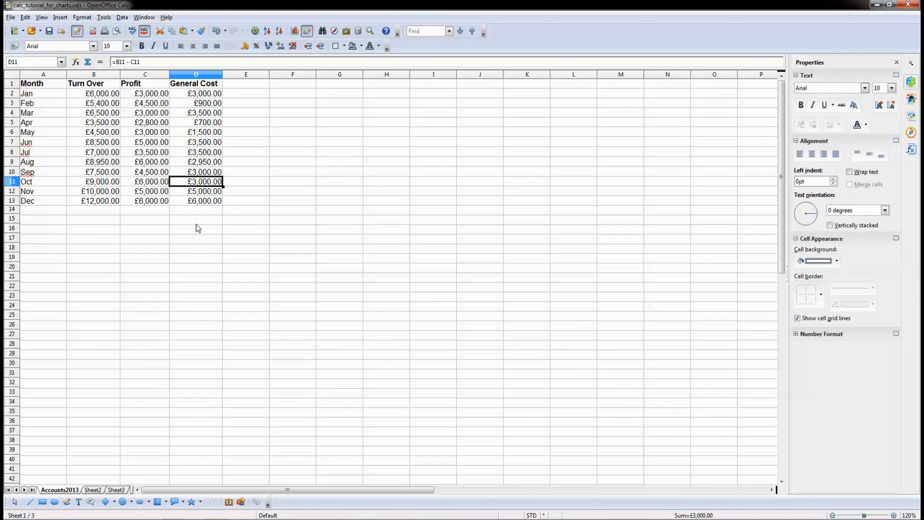
pyautogui.click(198, 202)
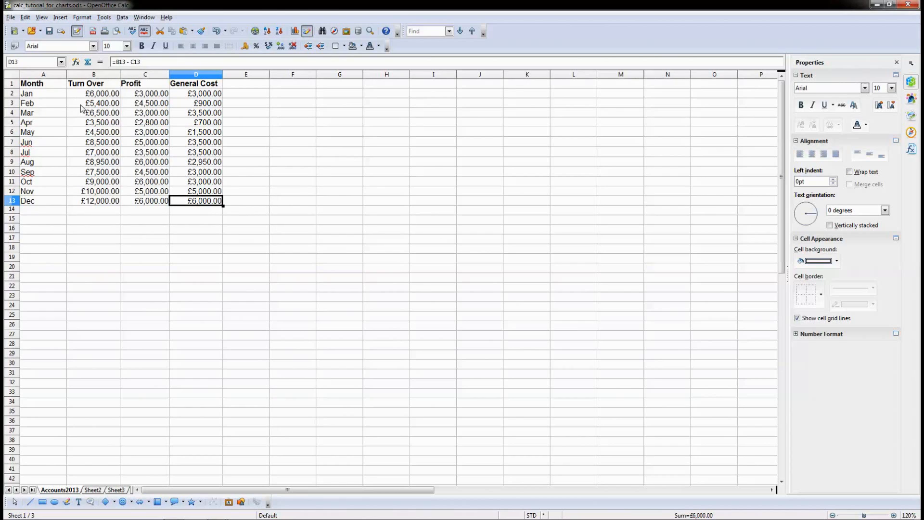
pyautogui.click(201, 94)
pyautogui.click(199, 113)
pyautogui.click(200, 133)
pyautogui.click(206, 172)
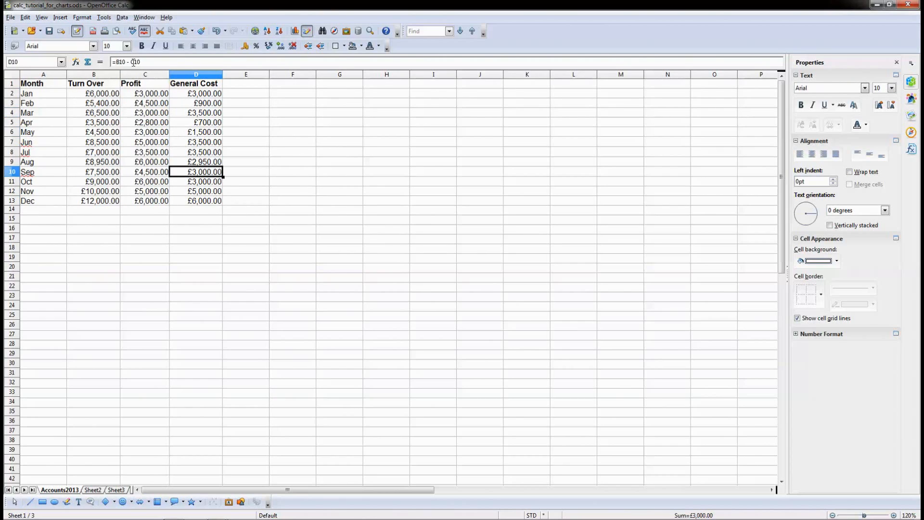
pyautogui.click(200, 201)
# Save the spreadsheet and start inserting a chart from the whole data table, A1:D13.
pyautogui.click(49, 30)
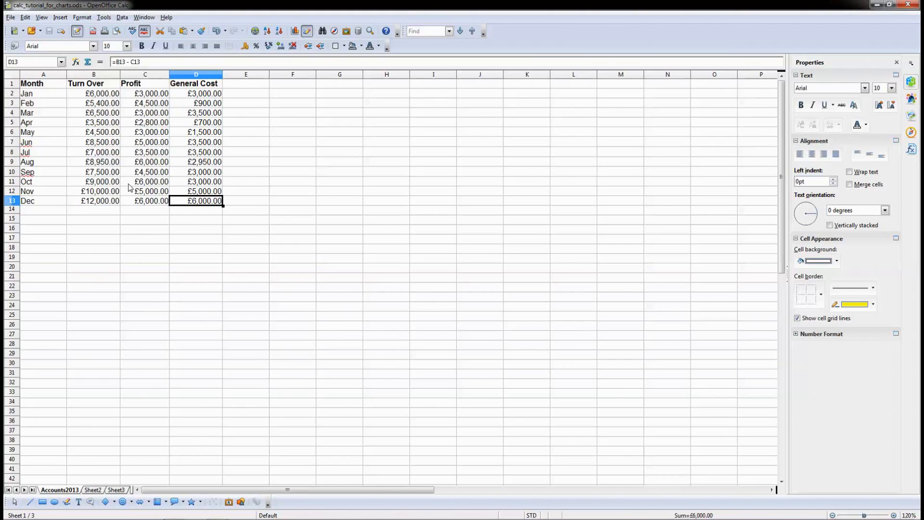
pyautogui.click(43, 85)
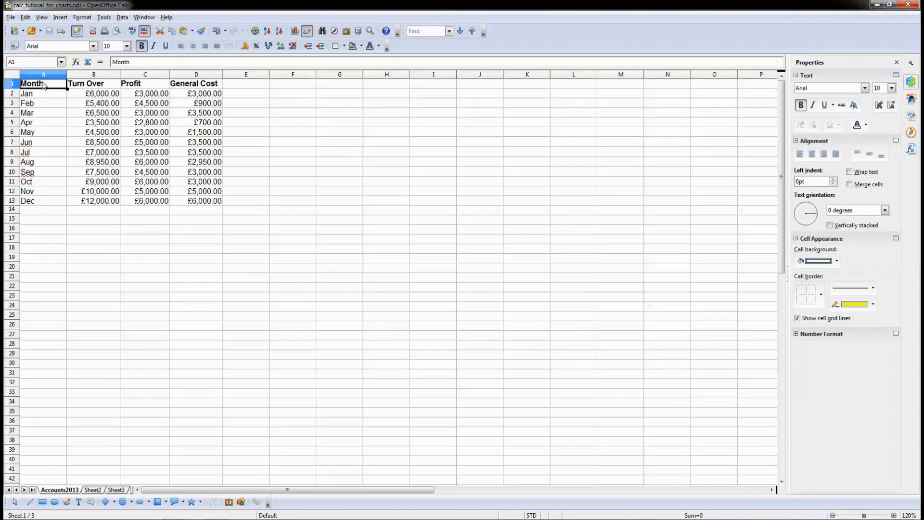
pyautogui.moveTo(46, 85); pyautogui.dragTo(188, 202)
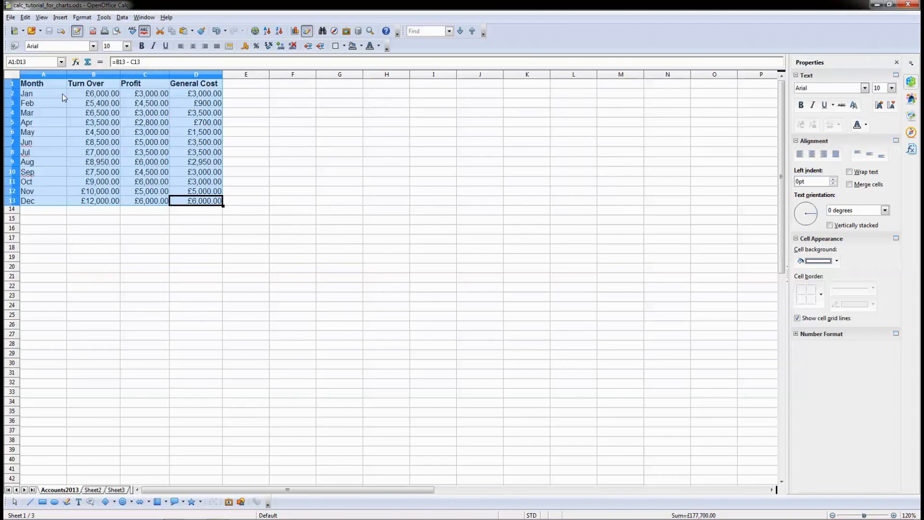
pyautogui.click(294, 31)
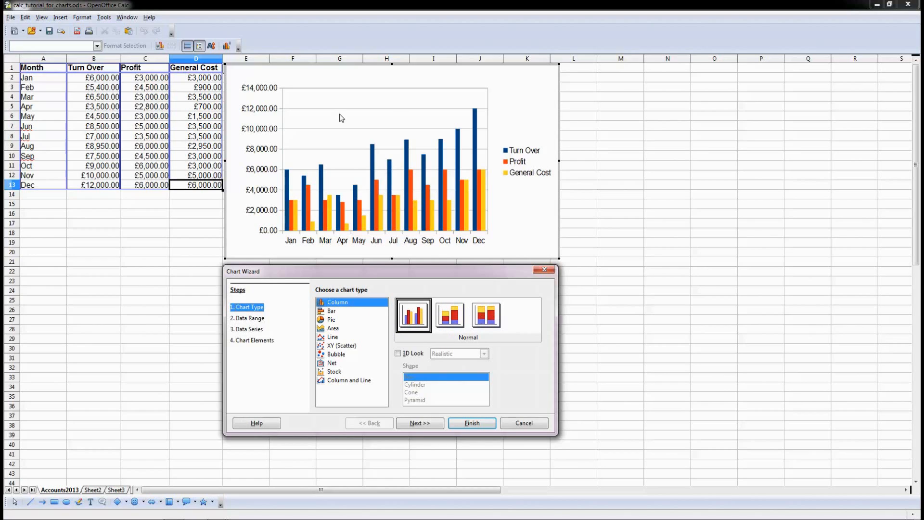
# Preview the stacked, percent stacked and 3D column variants, returning to the normal 2D column chart.
pyautogui.click(447, 324)
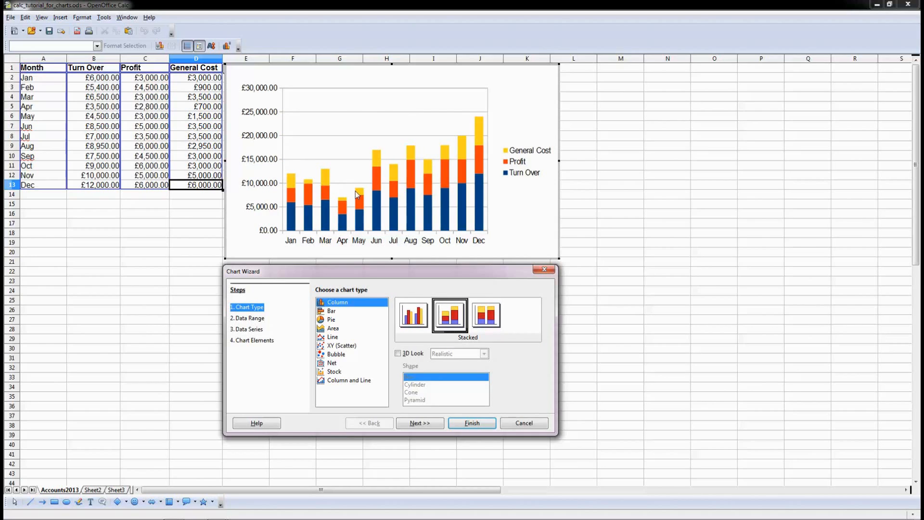
pyautogui.click(487, 315)
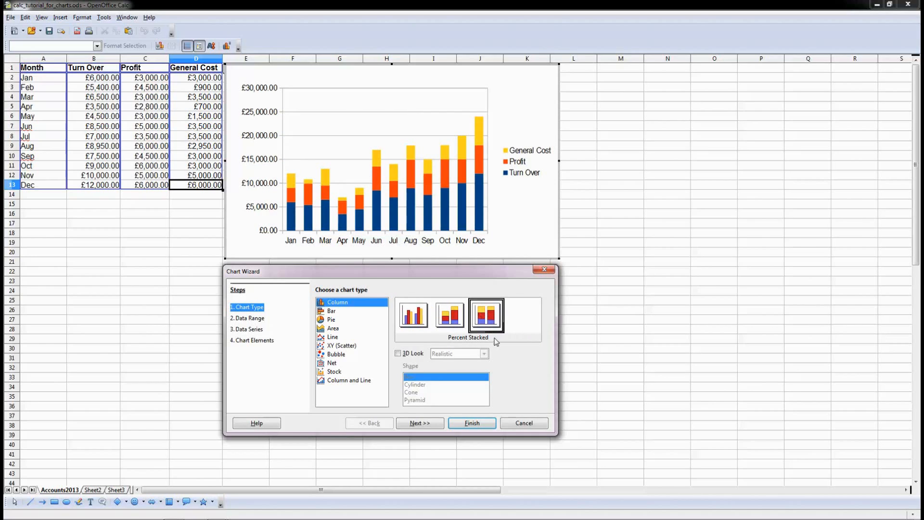
pyautogui.click(422, 315)
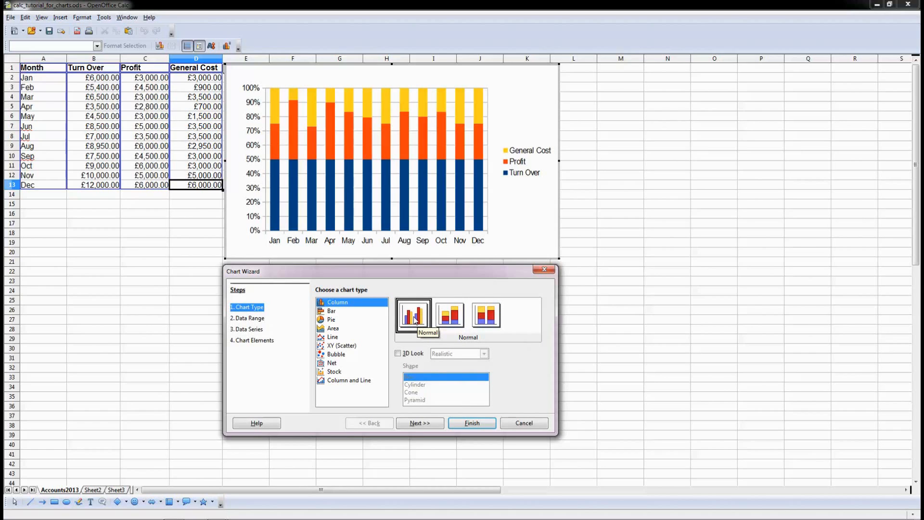
pyautogui.click(398, 354)
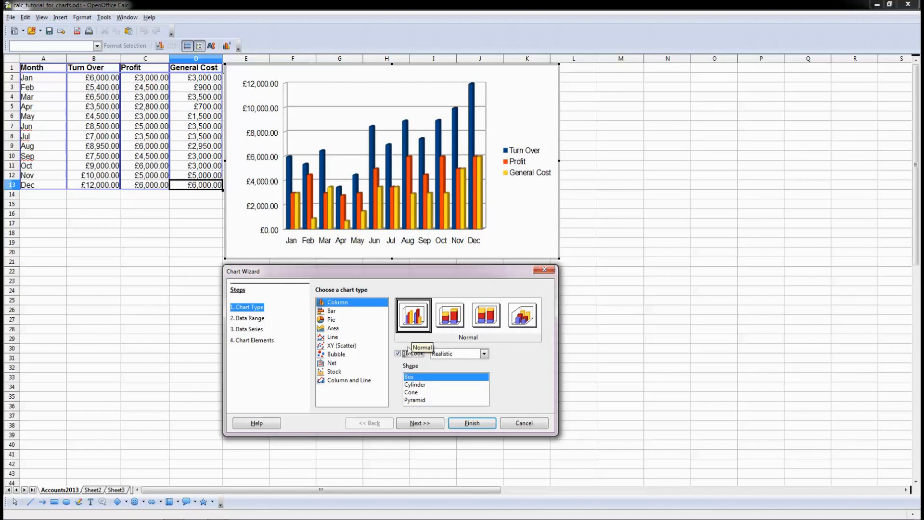
pyautogui.click(403, 355)
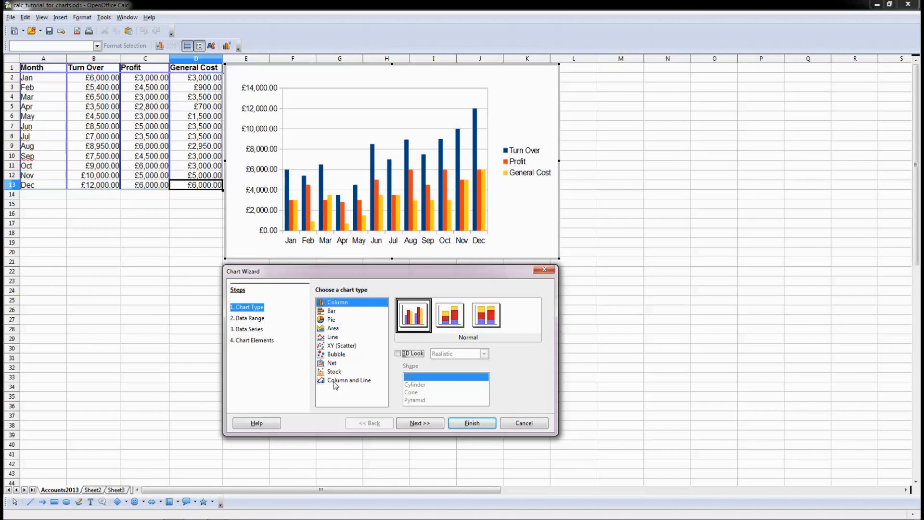
# Review the chart's data range and the name and Y-value ranges of the Turn Over, Profit and General Cost series.
pyautogui.click(254, 319)
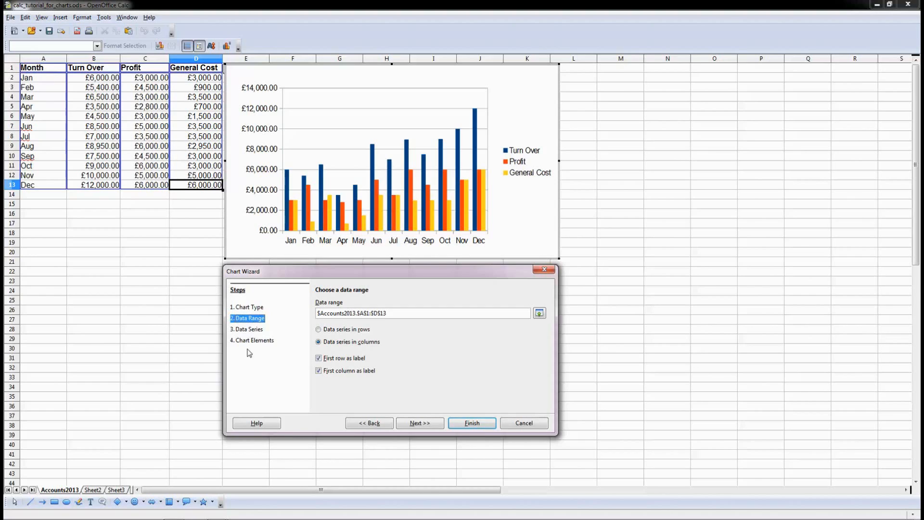
pyautogui.click(248, 329)
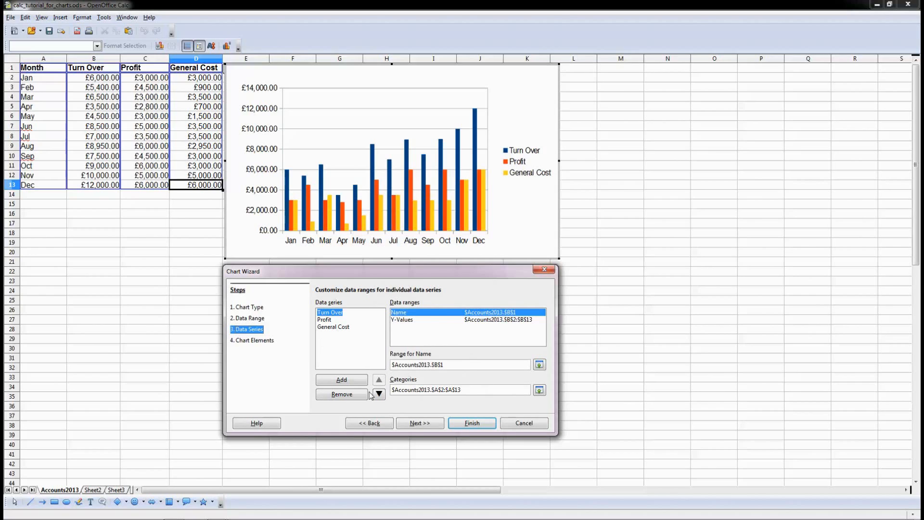
pyautogui.click(325, 320)
pyautogui.click(332, 328)
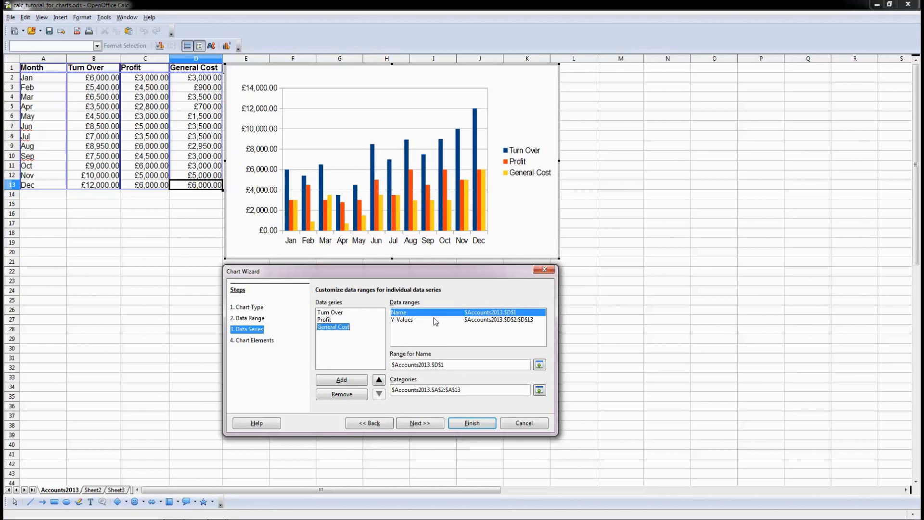
pyautogui.click(408, 322)
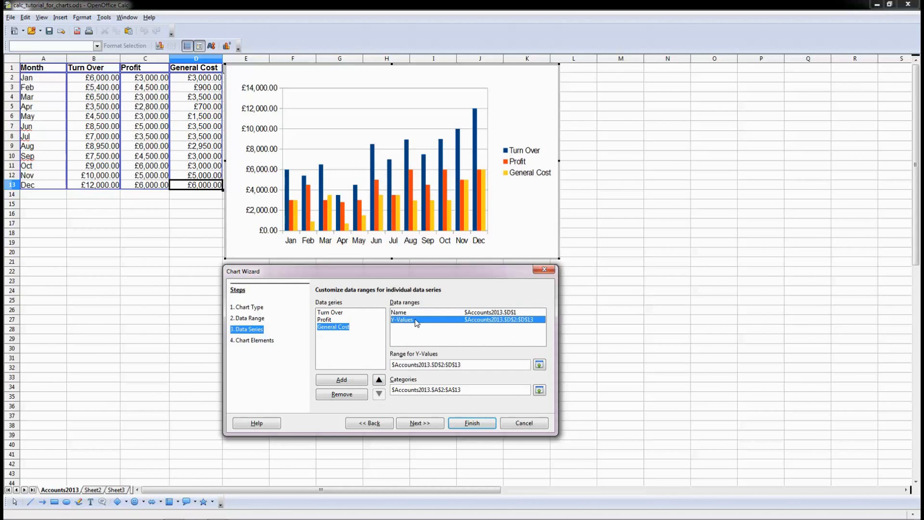
pyautogui.click(404, 313)
pyautogui.click(327, 320)
pyautogui.click(330, 327)
pyautogui.click(329, 320)
pyautogui.click(330, 313)
pyautogui.click(331, 326)
pyautogui.click(329, 314)
pyautogui.click(330, 319)
pyautogui.click(331, 327)
pyautogui.click(329, 319)
pyautogui.click(329, 313)
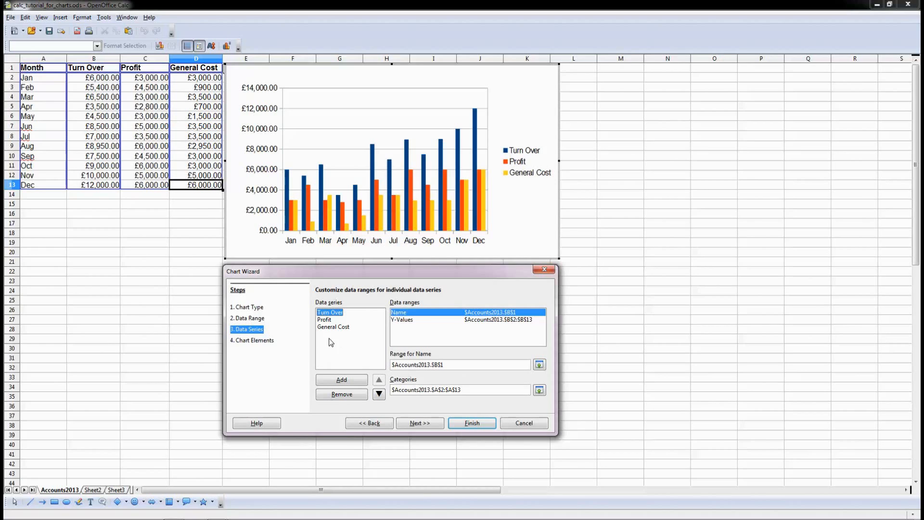
# Give the chart the title Accounts 2013 and the subtitle Draft.
pyautogui.click(248, 342)
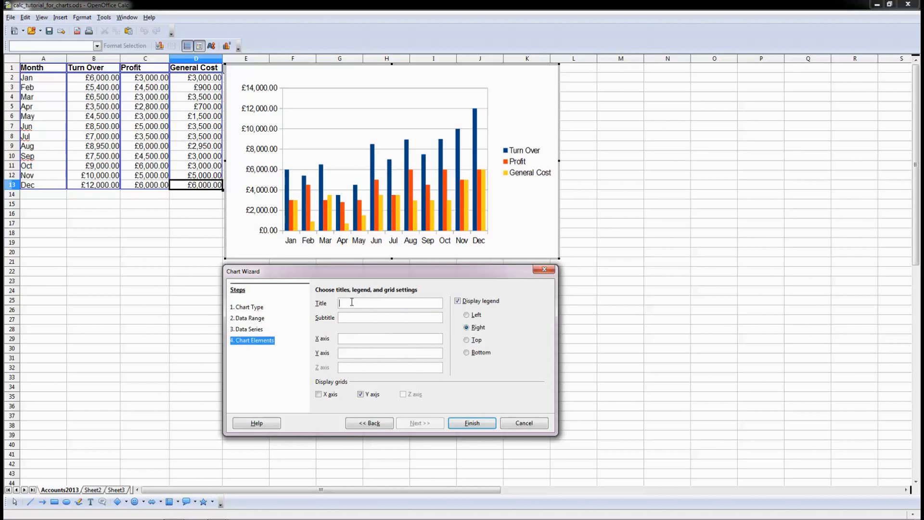
pyautogui.write('Accou')
pyautogui.write('Draft')
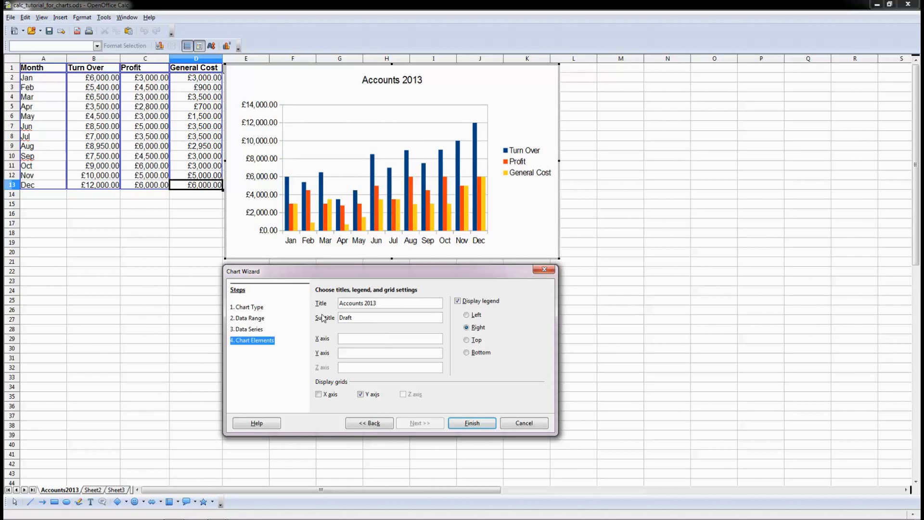
# Label the chart's X axis Month and its Y axis Amount.
pyautogui.click(378, 340)
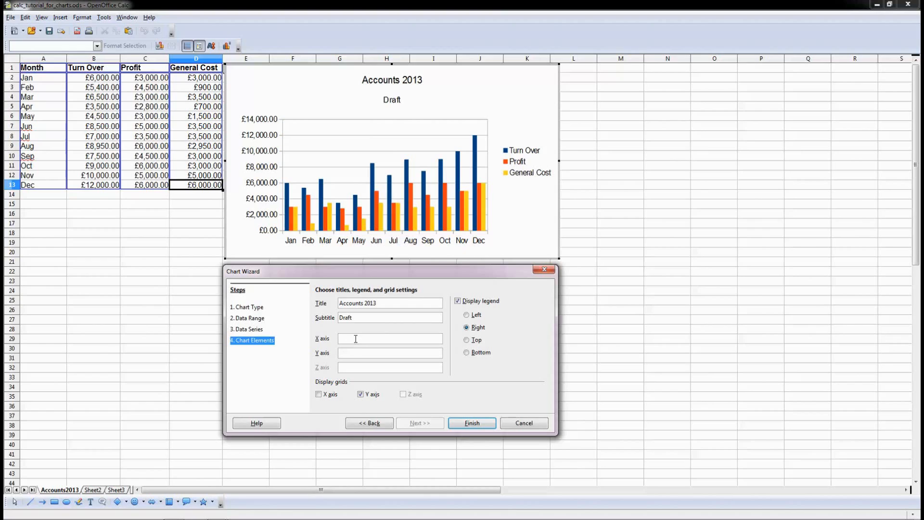
pyautogui.write('Month')
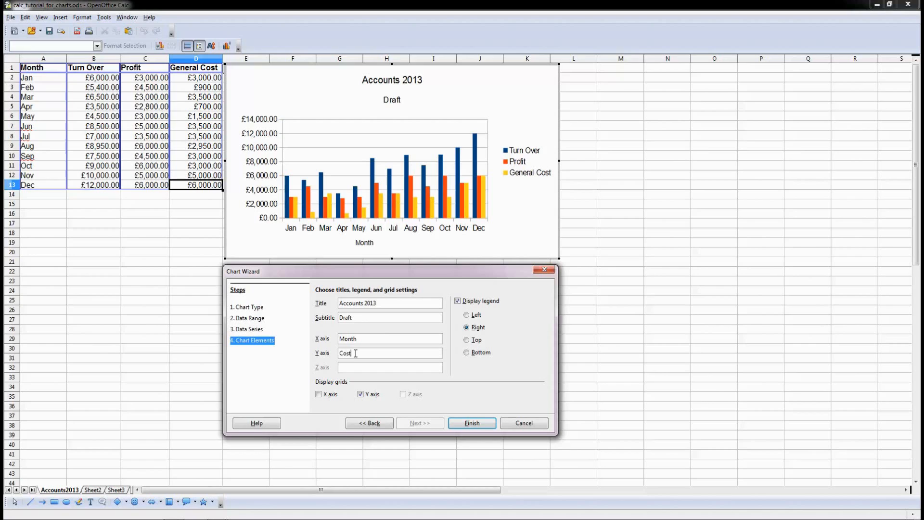
pyautogui.moveTo(355, 353); pyautogui.dragTo(340, 353)
pyautogui.write('Amoun')
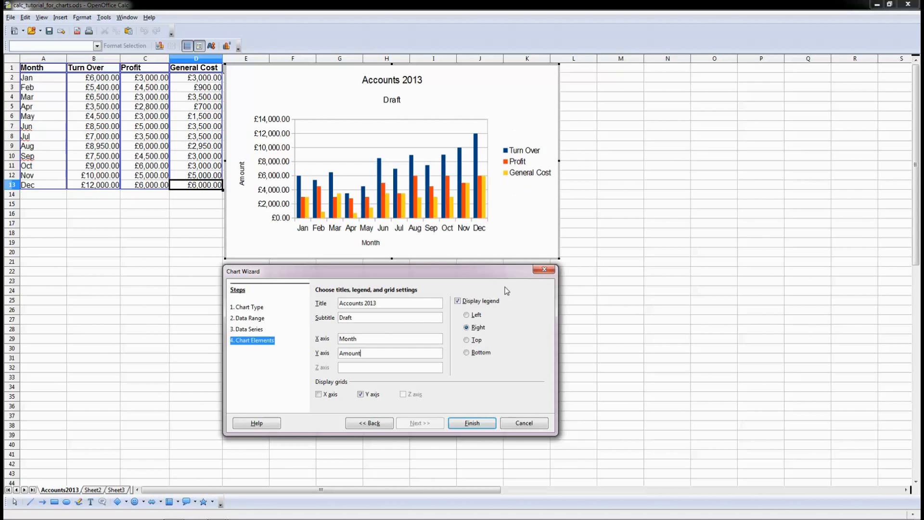
# Keep the legend displayed on the right, turn on the X axis grid and finish the chart.
pyautogui.click(457, 301)
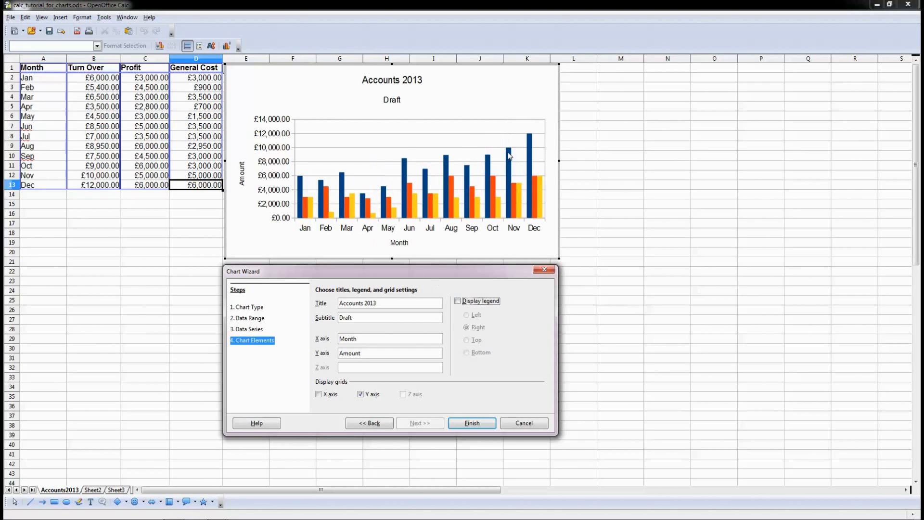
pyautogui.click(457, 302)
pyautogui.click(465, 328)
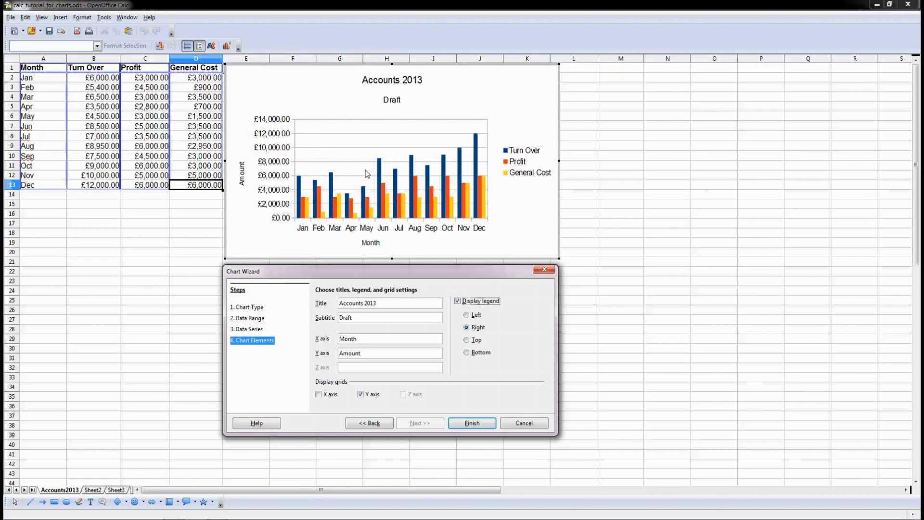
pyautogui.click(319, 394)
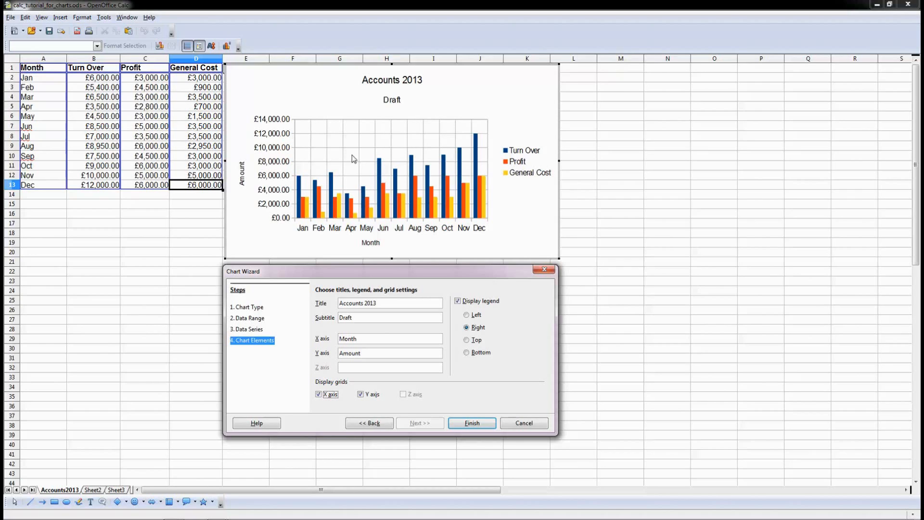
pyautogui.click(318, 395)
pyautogui.click(480, 424)
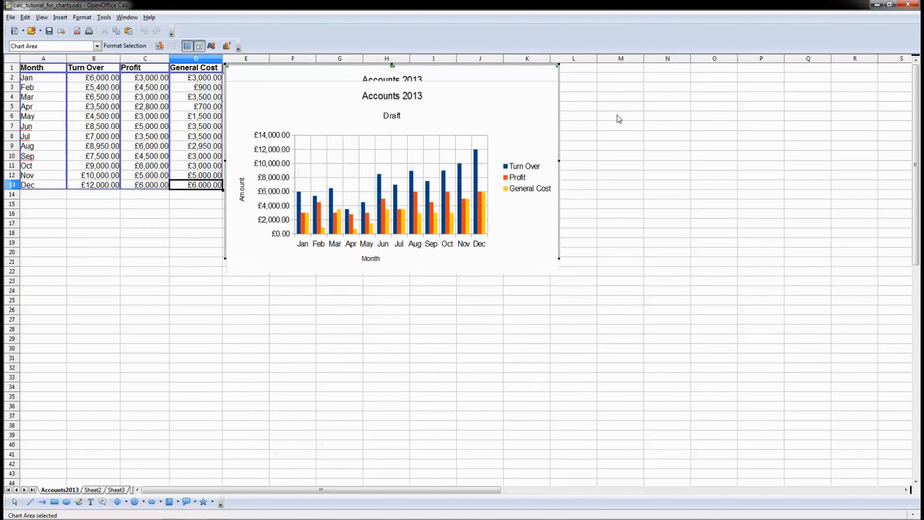
pyautogui.click(667, 126)
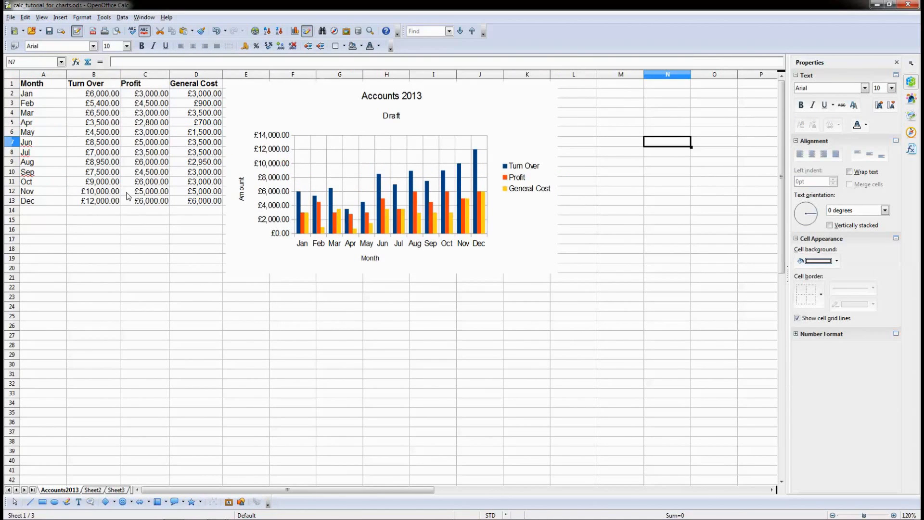
pyautogui.click(116, 259)
pyautogui.click(394, 120)
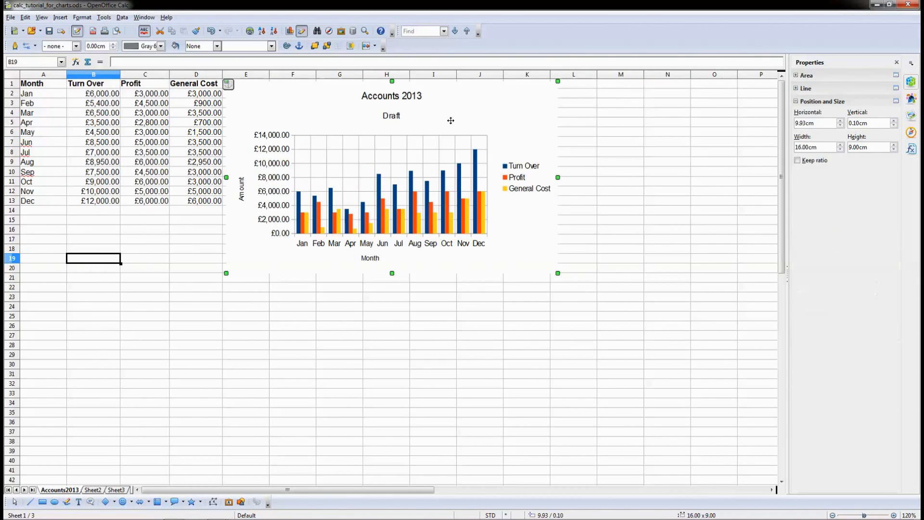
pyautogui.click(113, 115)
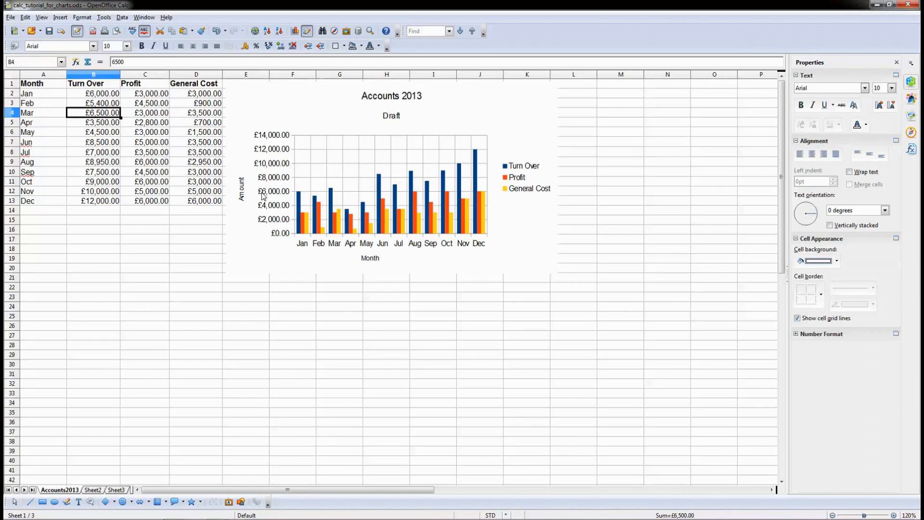
# Set the Jan turnover in cell B2 to 10000 to update the table and chart.
pyautogui.click(115, 97)
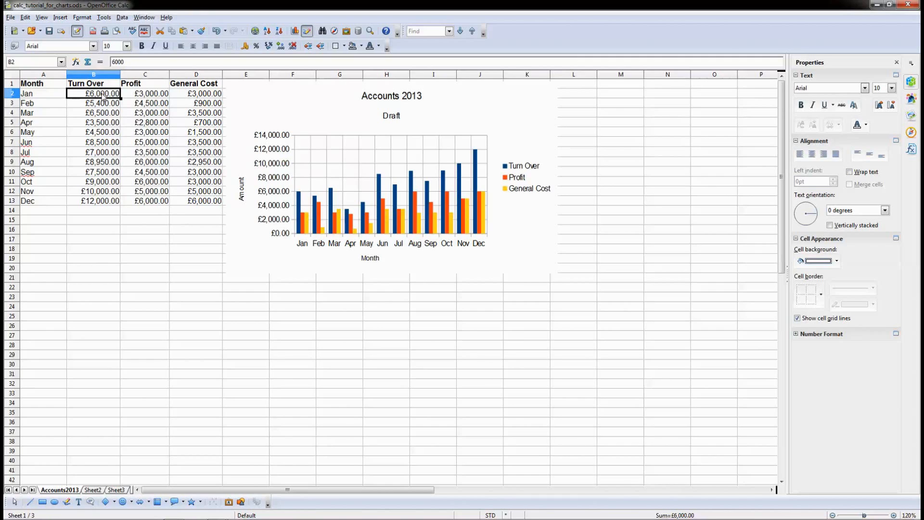
pyautogui.write('10,0')
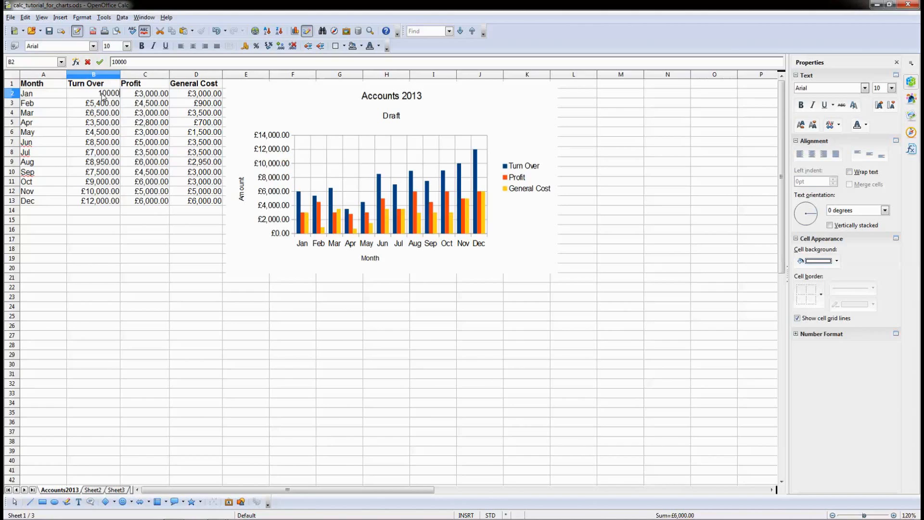
pyautogui.write('00')
pyautogui.press('Return')
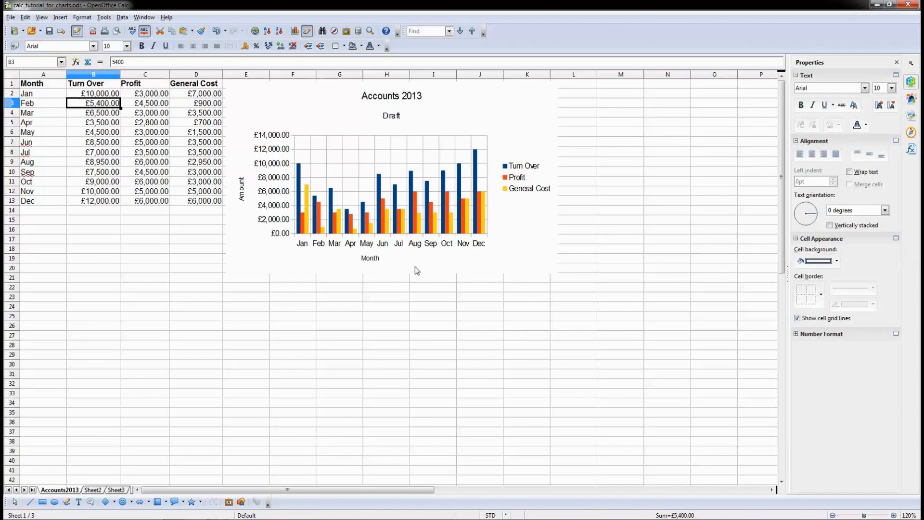
pyautogui.click(443, 96)
pyautogui.click(583, 114)
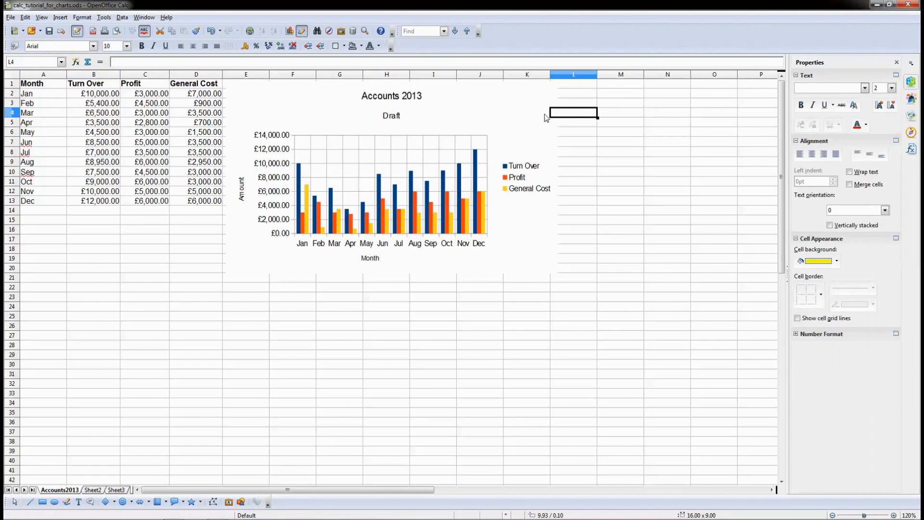
pyautogui.click(461, 107)
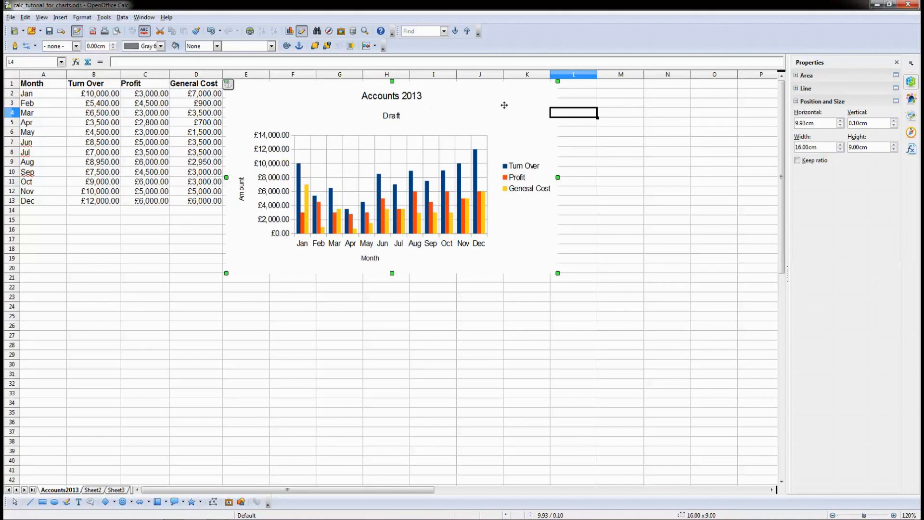
pyautogui.click(624, 98)
pyautogui.click(637, 123)
pyautogui.click(628, 172)
pyautogui.click(622, 179)
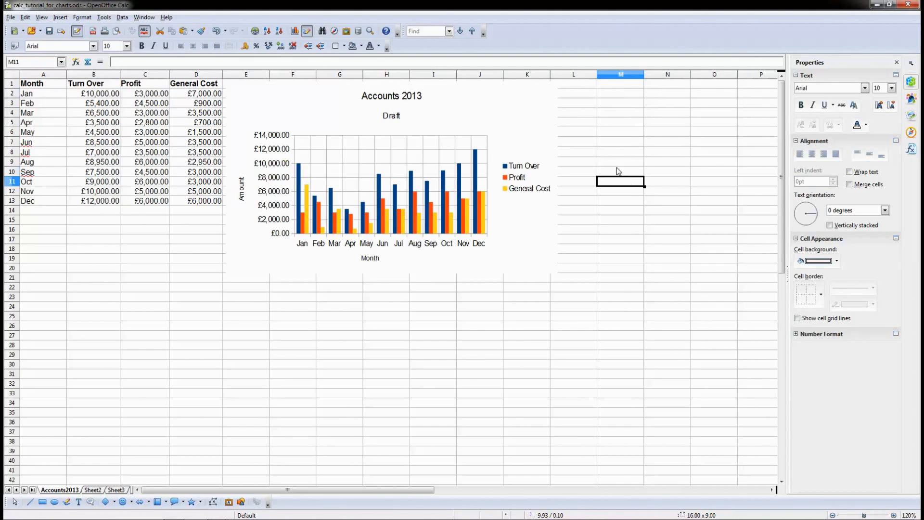
# Move the column chart directly below the table, resize it to about 16.7 × 9.8 cm and save the spreadsheet.
pyautogui.click(495, 107)
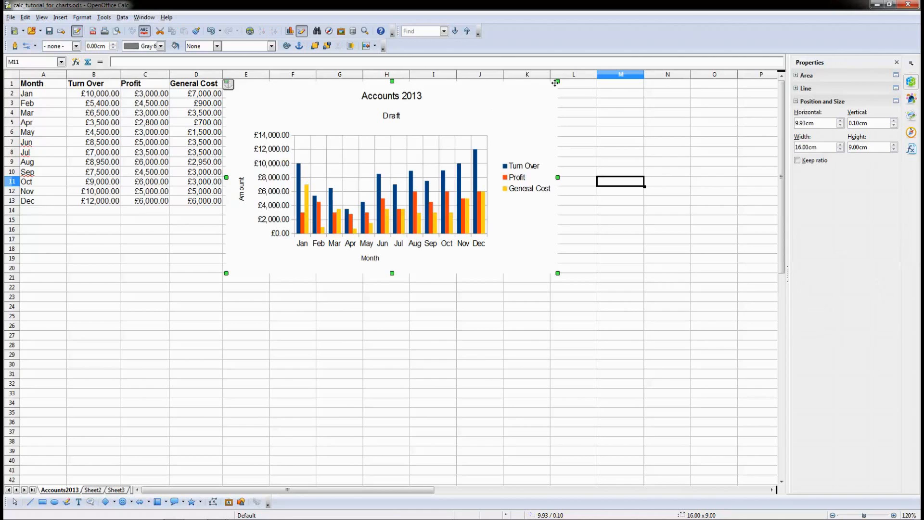
pyautogui.moveTo(556, 80); pyautogui.dragTo(258, 213)
pyautogui.moveTo(297, 362); pyautogui.dragTo(407, 427)
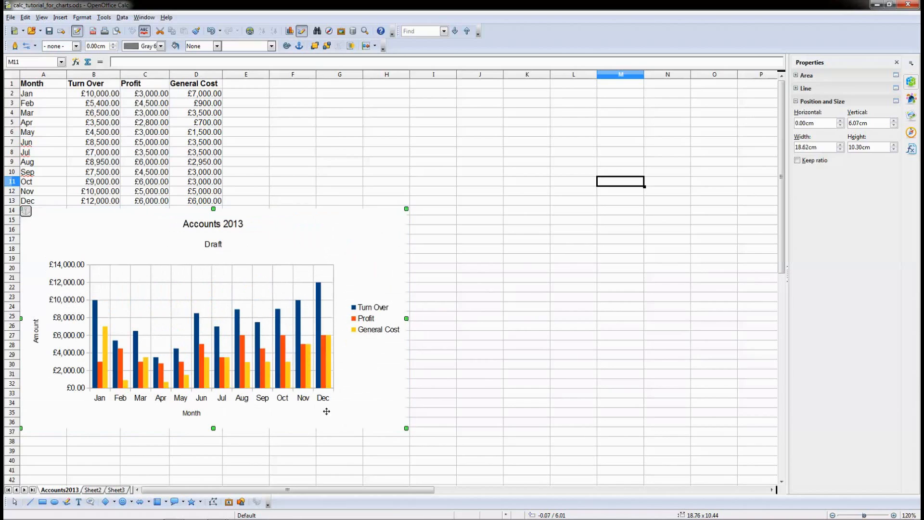
pyautogui.moveTo(406, 209); pyautogui.dragTo(363, 221)
pyautogui.click(262, 152)
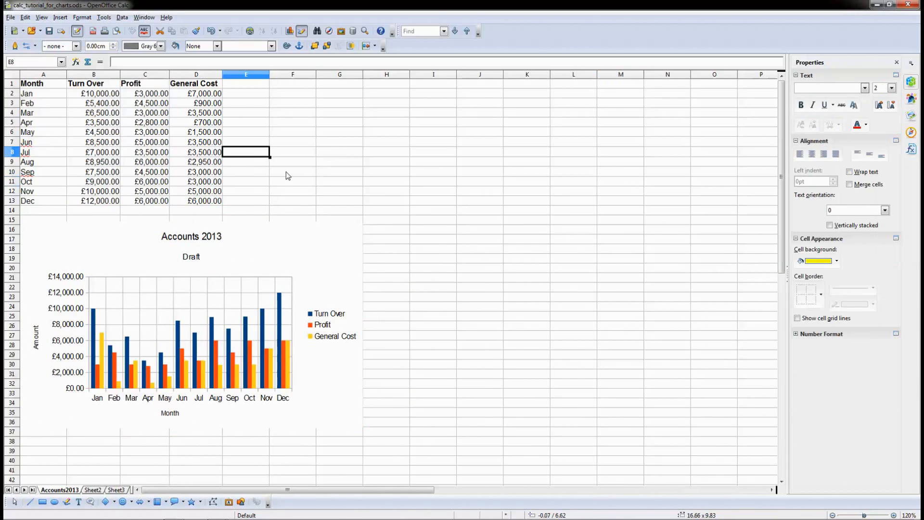
pyautogui.click(50, 31)
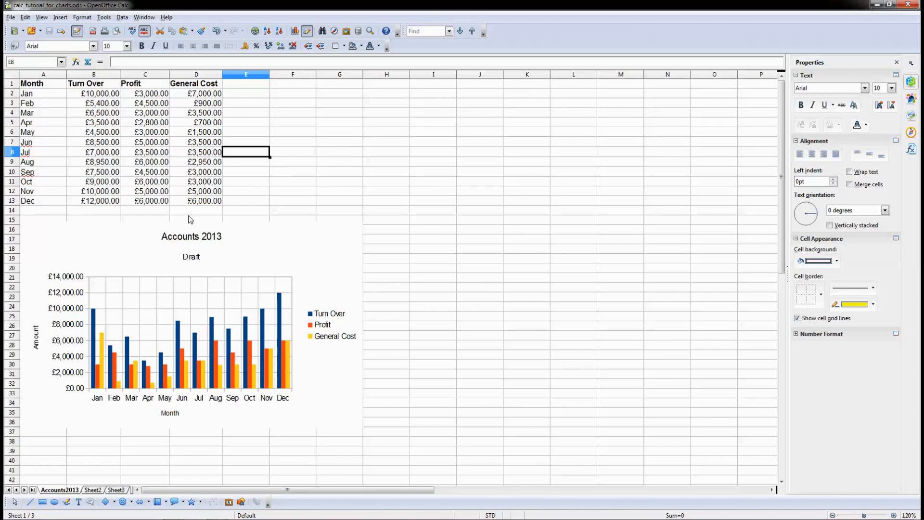
# Start a second chart from the table range A1:D13 and set its type to Line.
pyautogui.click(50, 99)
pyautogui.moveTo(55, 87); pyautogui.dragTo(210, 205)
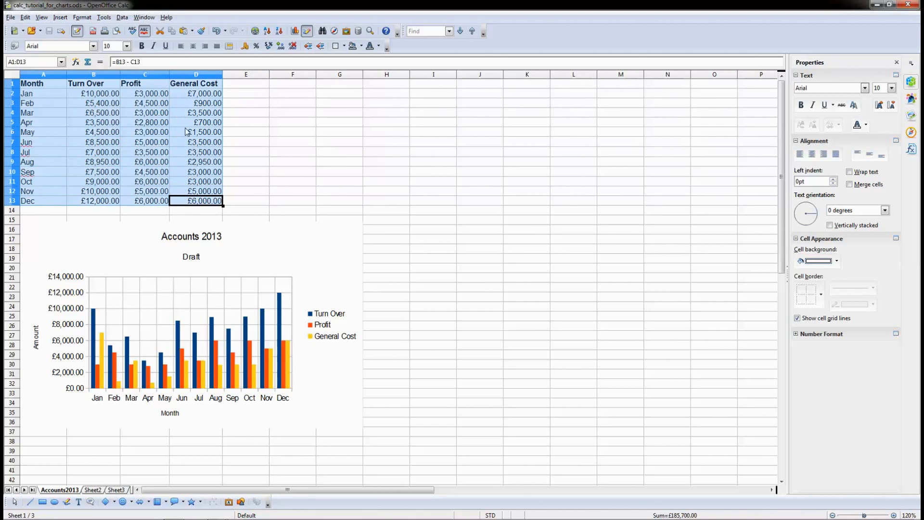
pyautogui.click(295, 31)
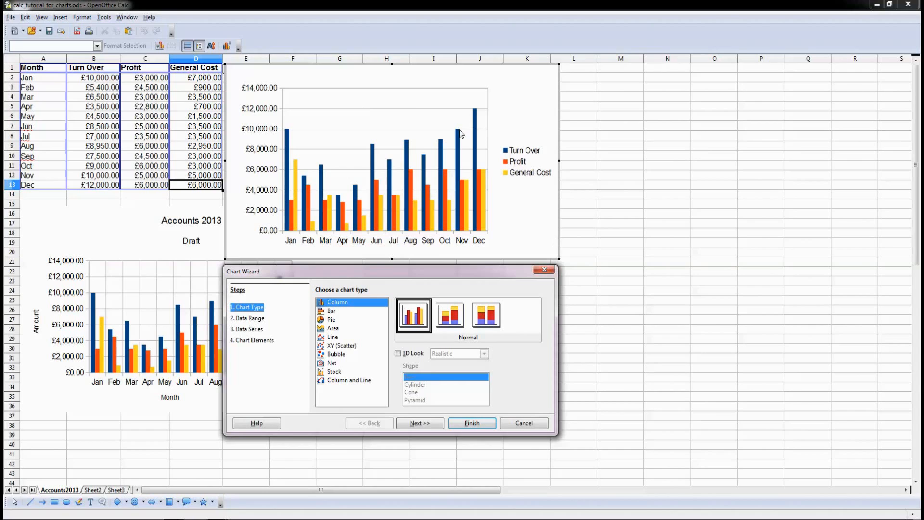
pyautogui.click(333, 338)
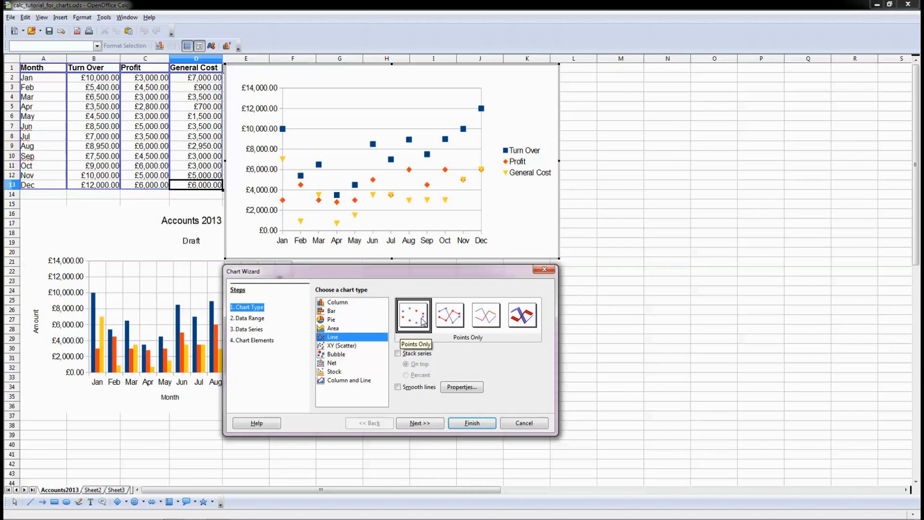
# Preview the Points and Lines, Lines Only and 3D Lines variants, and settle on Points and Lines.
pyautogui.click(451, 316)
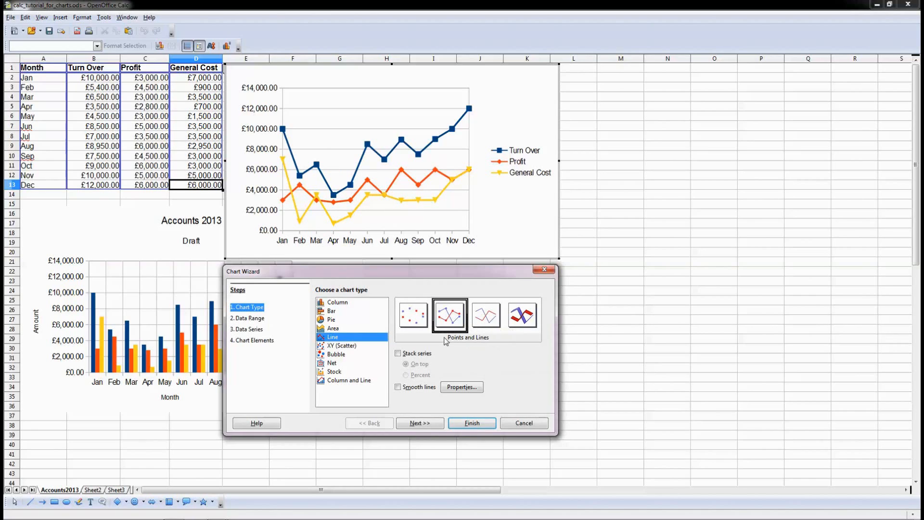
pyautogui.click(486, 318)
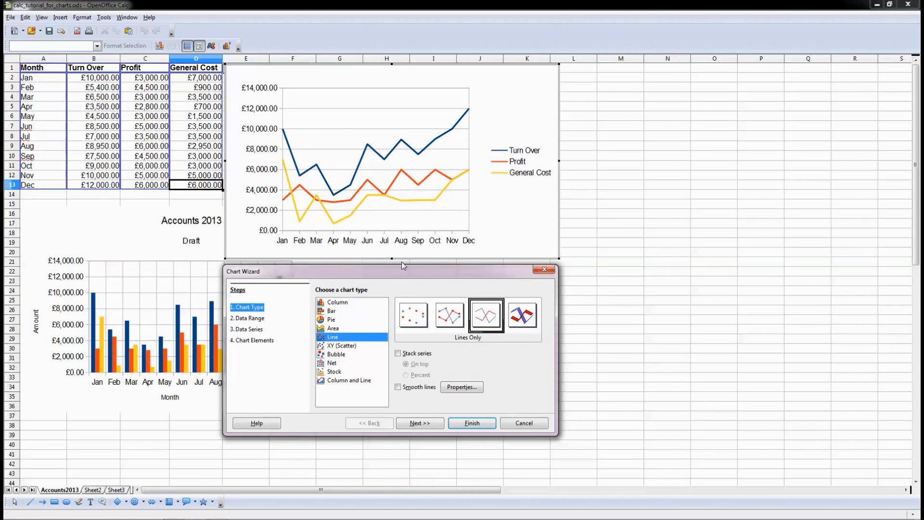
pyautogui.click(517, 323)
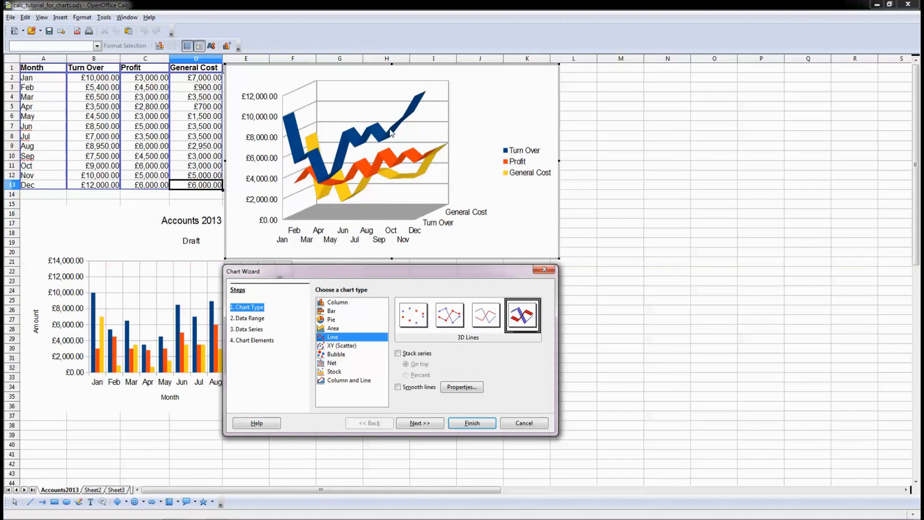
pyautogui.click(448, 320)
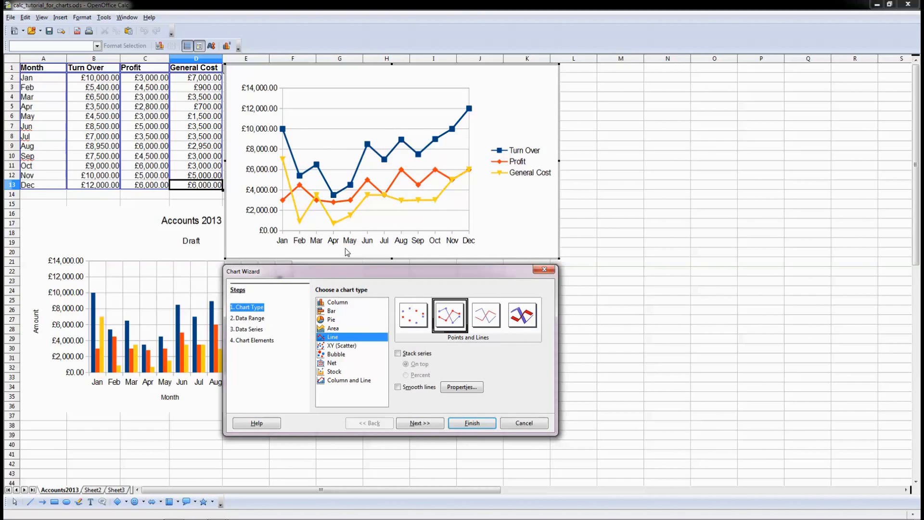
# Keep the line chart's data range and series, and give it the title Accounts 2013 and the subtitle Darft.
pyautogui.click(257, 319)
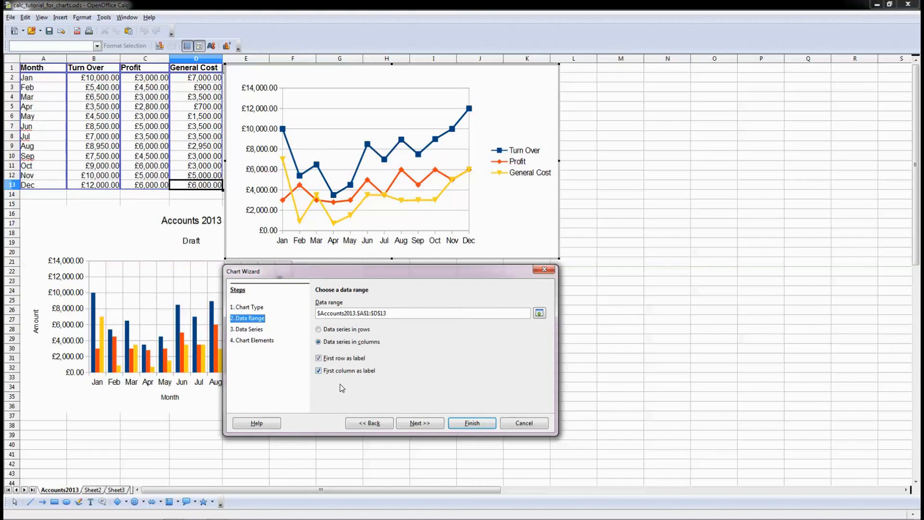
pyautogui.click(248, 329)
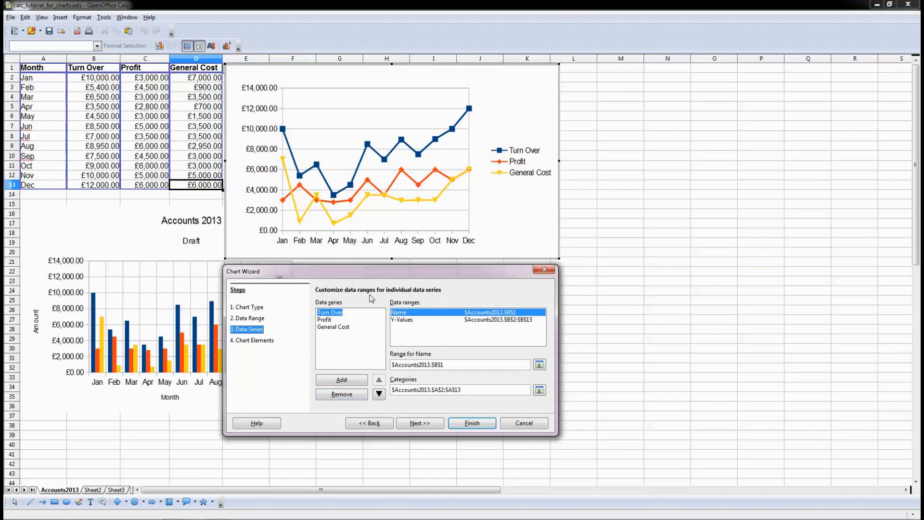
pyautogui.click(253, 340)
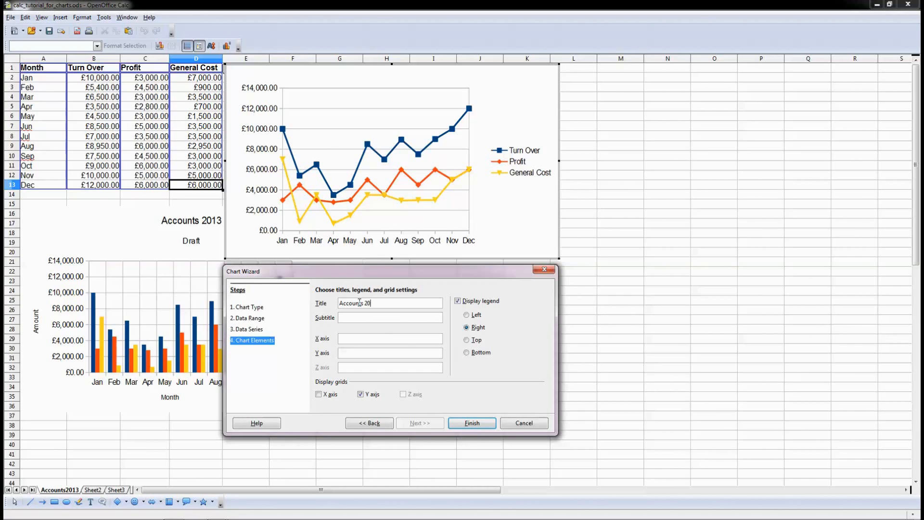
pyautogui.write('Darft')
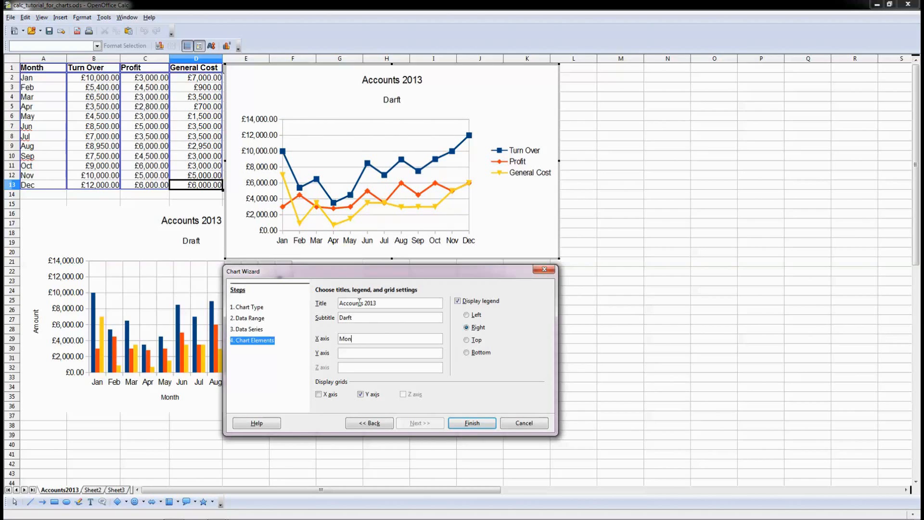
# Label the line chart's X axis Month and Y axis Amount, turn on the X axis grid and finish the chart.
pyautogui.write('Amount')
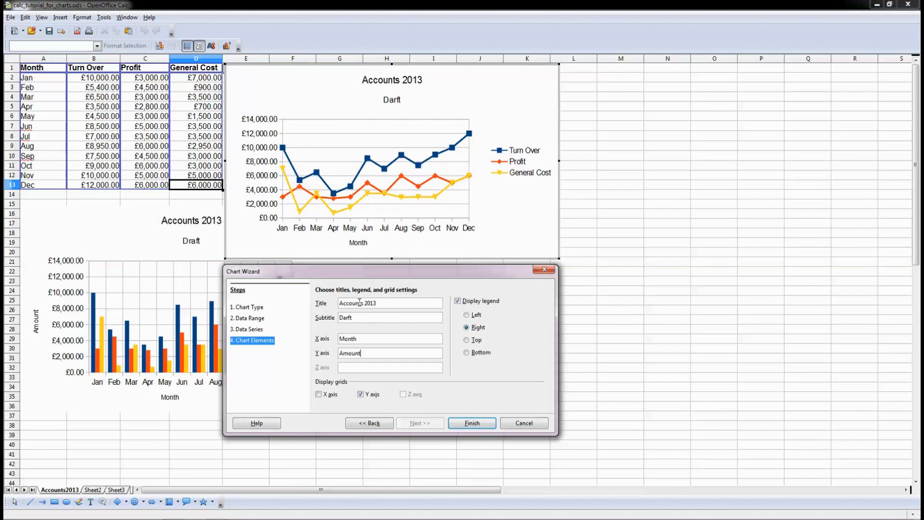
pyautogui.click(323, 395)
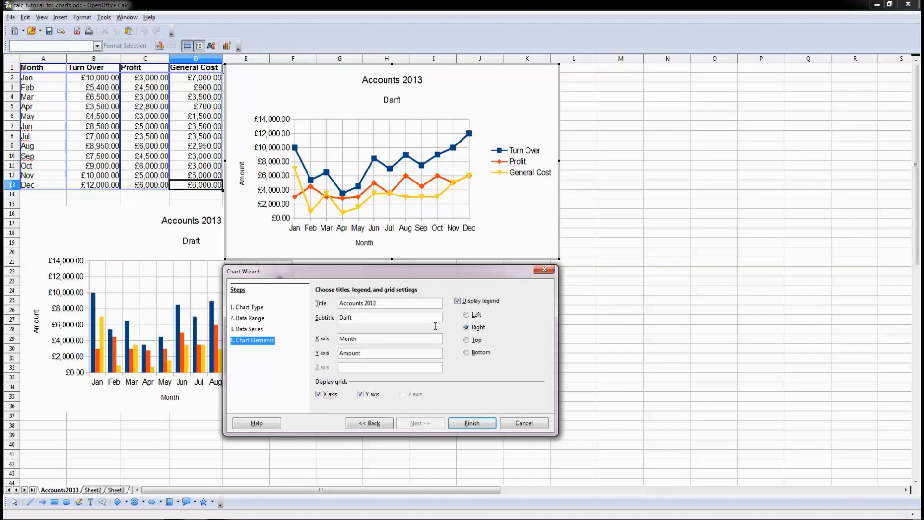
pyautogui.click(466, 424)
# Move the line chart beside the column chart below the table and resize it to about 16.6 × 10.3 cm.
pyautogui.click(324, 82)
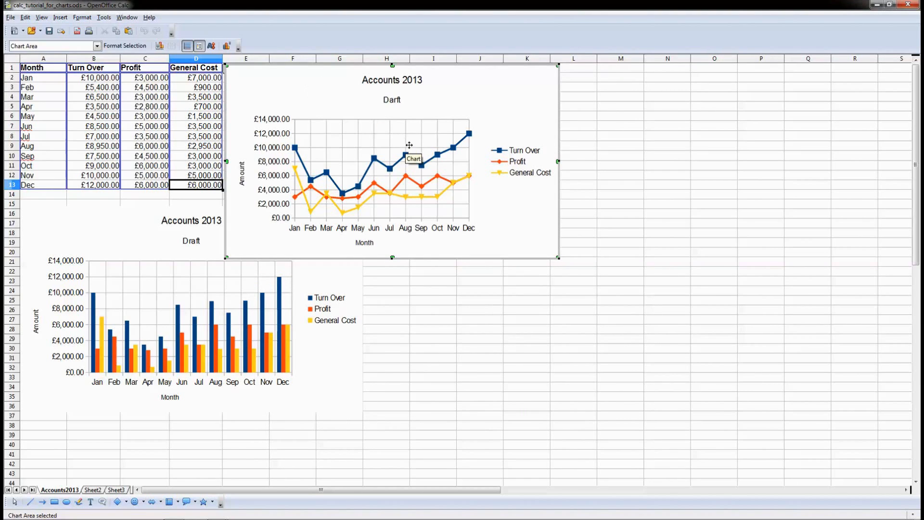
pyautogui.click(595, 127)
pyautogui.click(287, 99)
pyautogui.moveTo(287, 99); pyautogui.dragTo(426, 267)
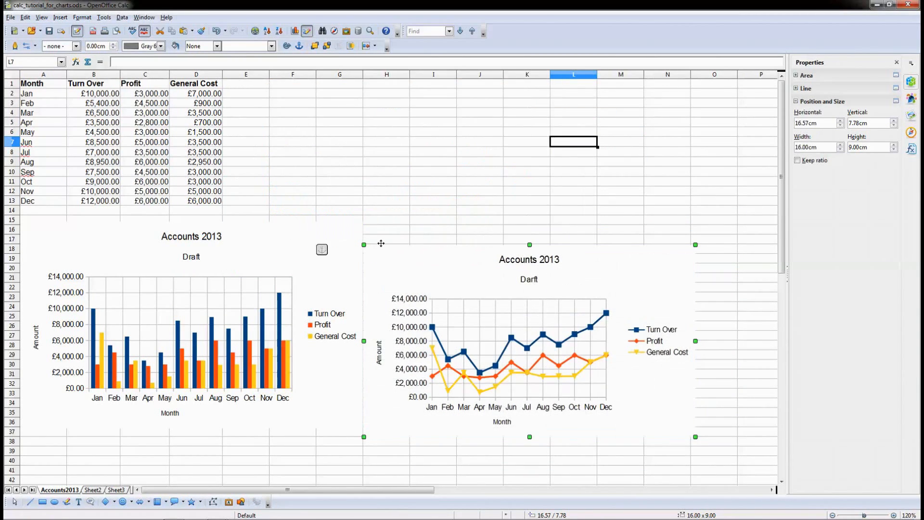
pyautogui.moveTo(695, 244); pyautogui.dragTo(708, 216)
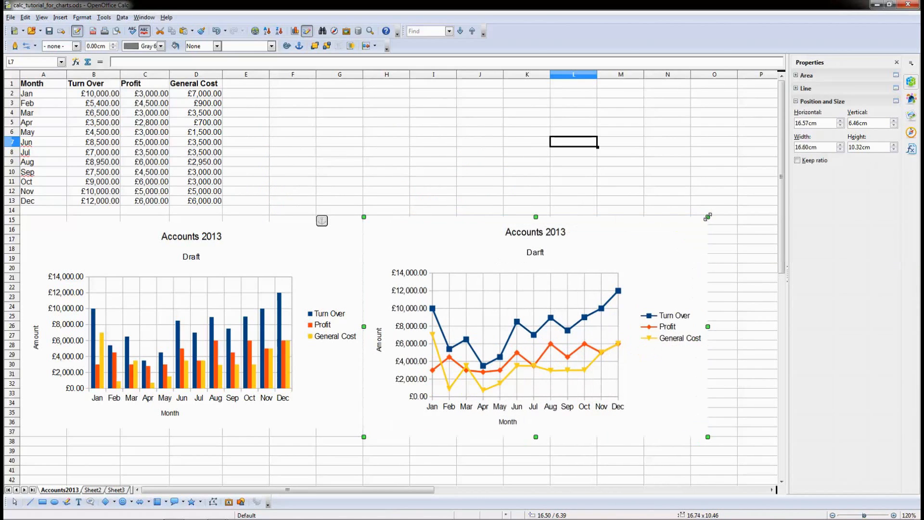
pyautogui.click(434, 183)
# Set the Jan turnover in cell B2 to 6000 to update both charts.
pyautogui.click(204, 60)
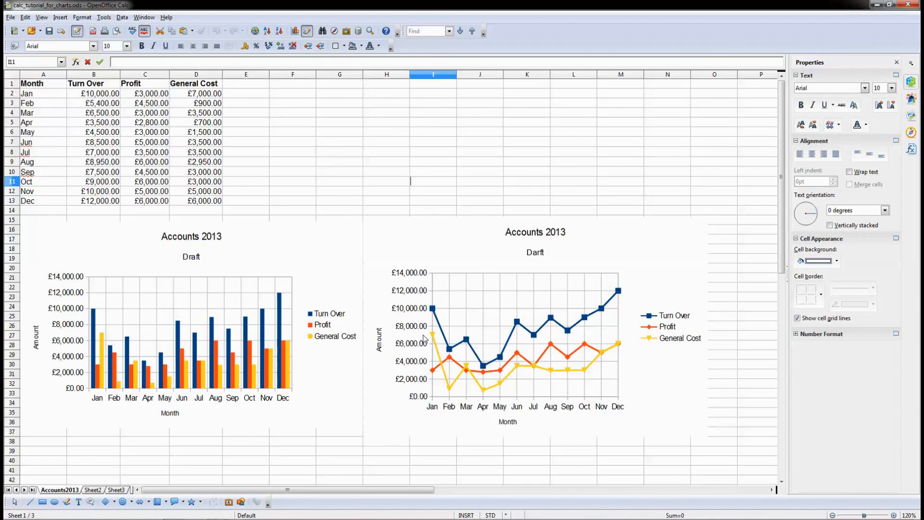
pyautogui.click(100, 94)
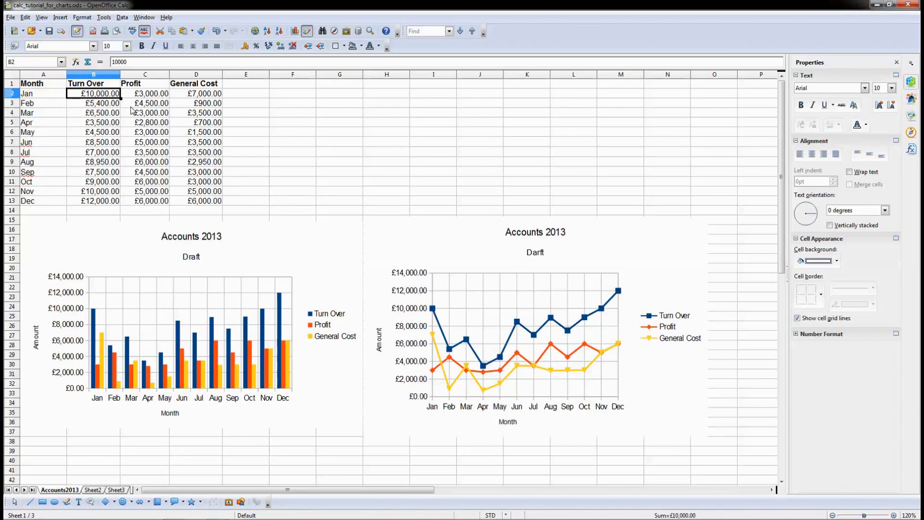
pyautogui.write('6000')
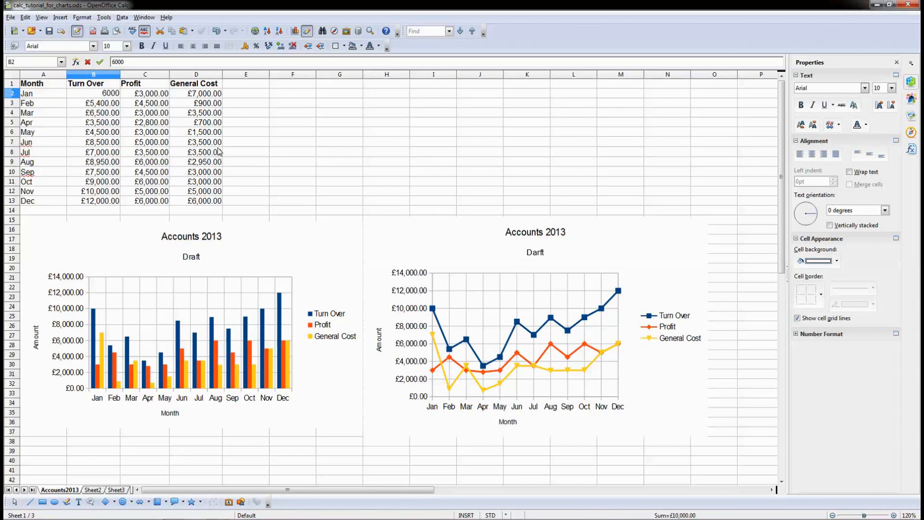
pyautogui.press('Return')
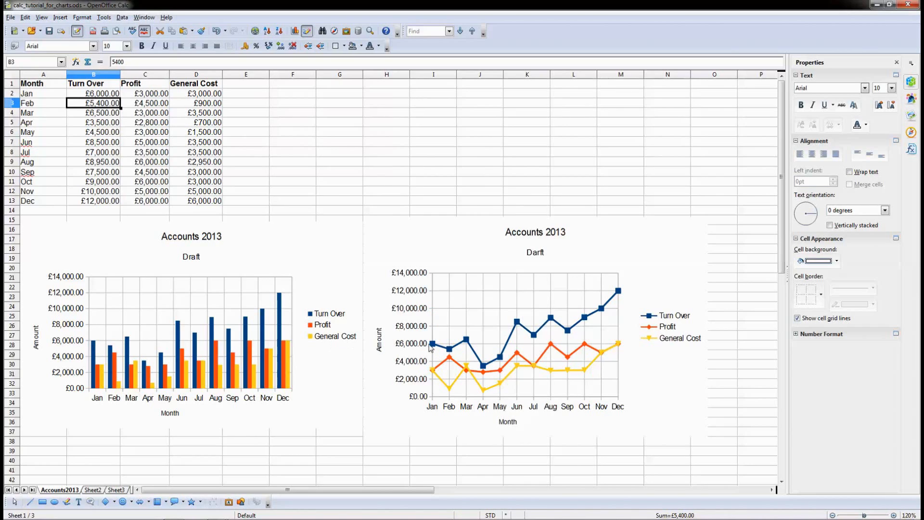
# Examine the General Cost, Profit, Turn Over and Month columns of the table that feed the two charts.
pyautogui.click(92, 133)
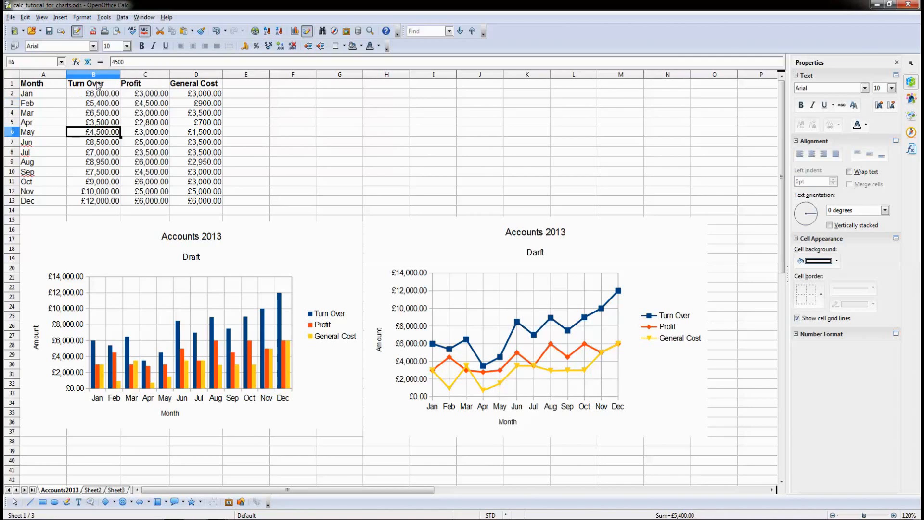
pyautogui.moveTo(203, 98); pyautogui.dragTo(204, 202)
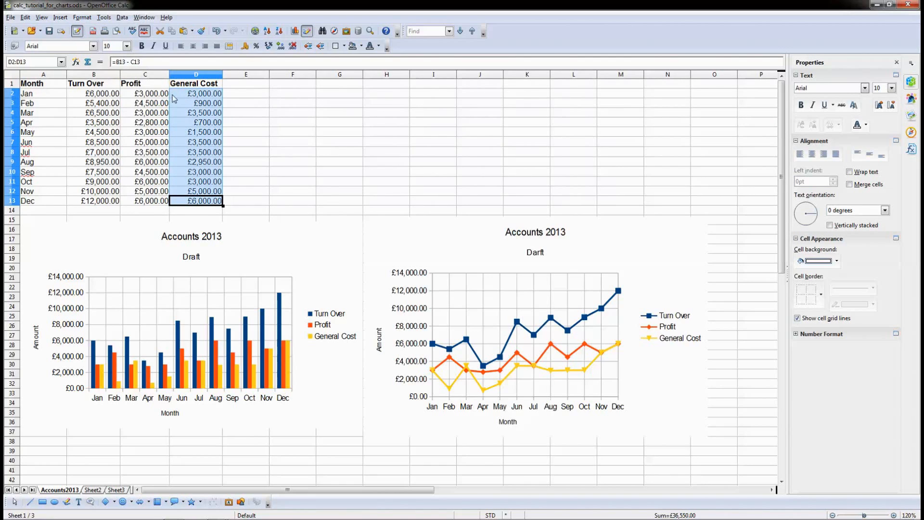
pyautogui.click(153, 112)
pyautogui.moveTo(145, 98); pyautogui.dragTo(97, 201)
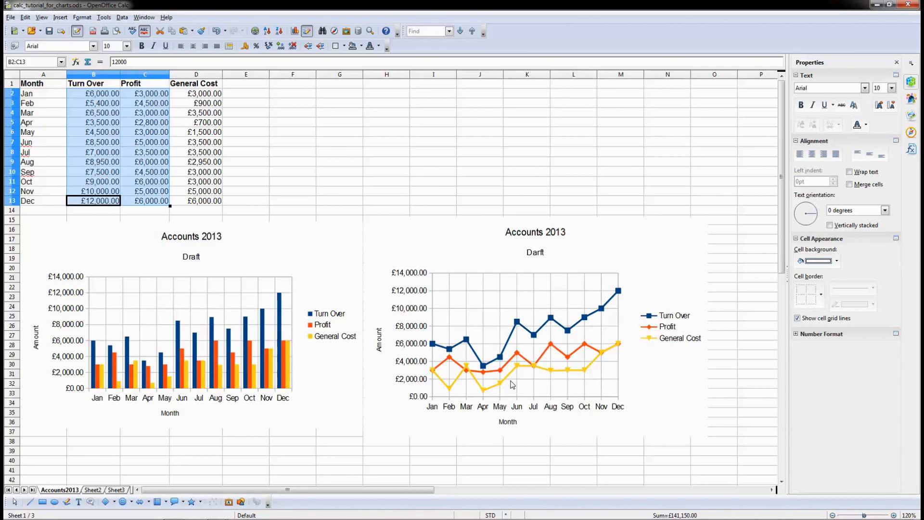
pyautogui.click(376, 195)
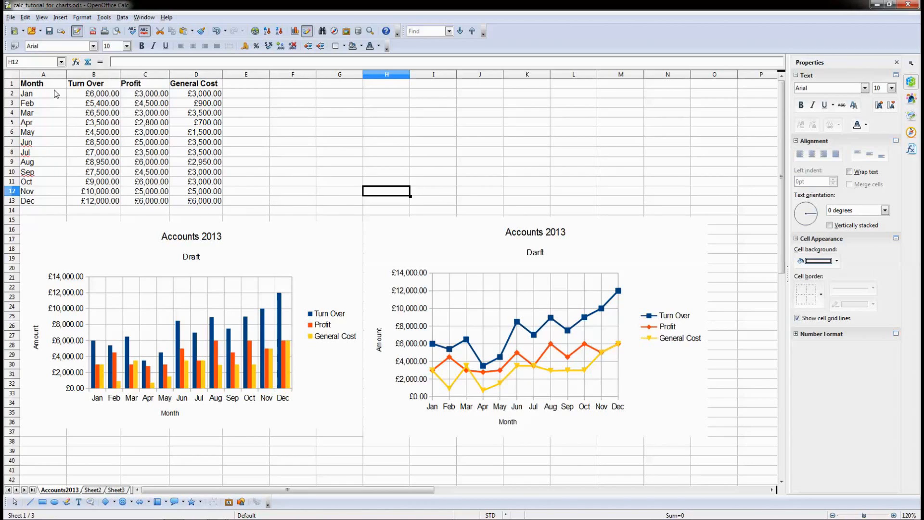
pyautogui.moveTo(50, 89); pyautogui.dragTo(51, 202)
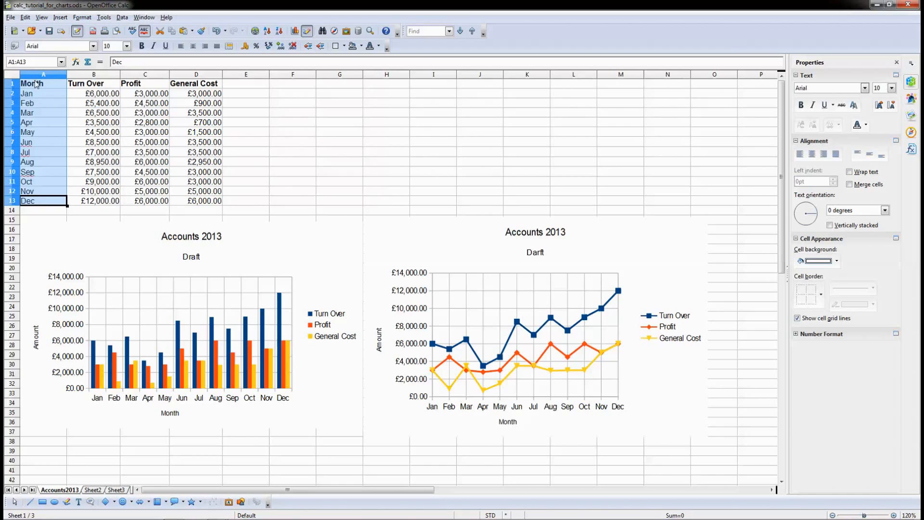
pyautogui.moveTo(83, 84); pyautogui.dragTo(79, 200)
pyautogui.moveTo(39, 85); pyautogui.dragTo(42, 201)
pyautogui.moveTo(88, 86); pyautogui.dragTo(102, 202)
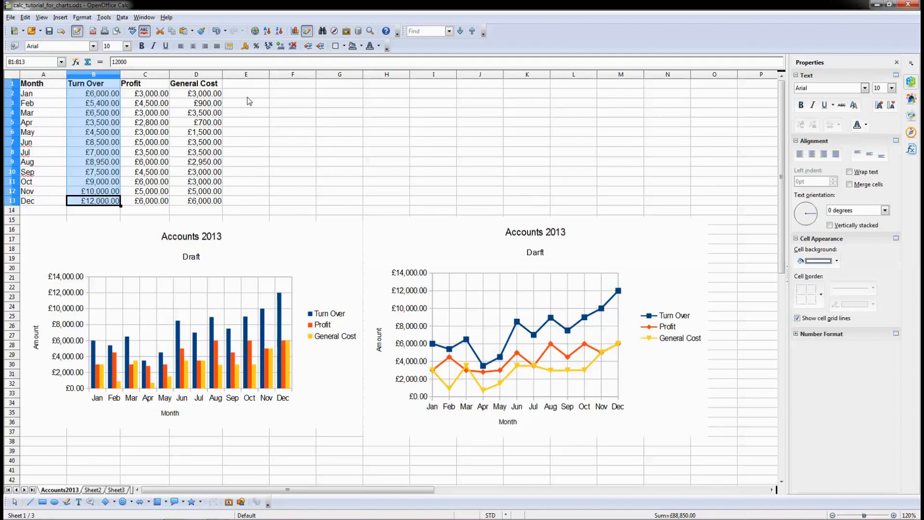
# Start a chart from the Month and Turn Over data in A1:B13 and choose the Pie chart type.
pyautogui.click(55, 94)
pyautogui.moveTo(45, 83); pyautogui.dragTo(94, 201)
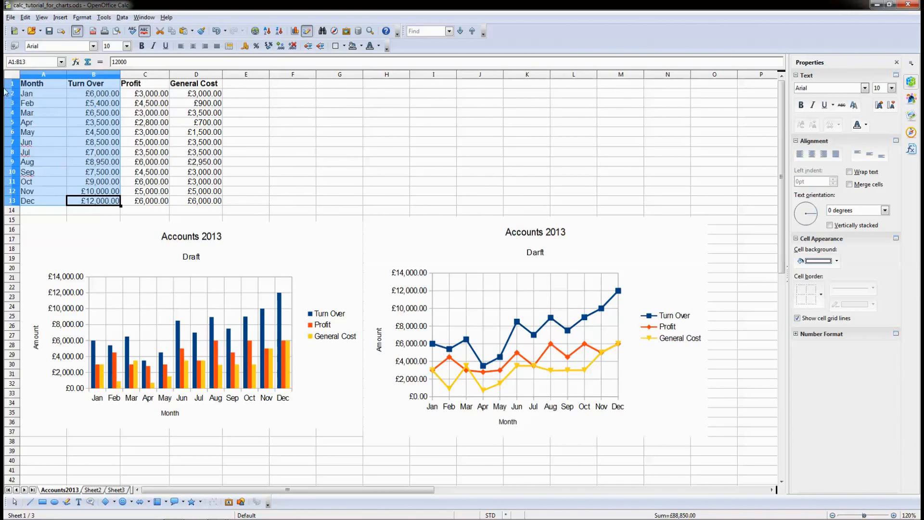
pyautogui.click(299, 31)
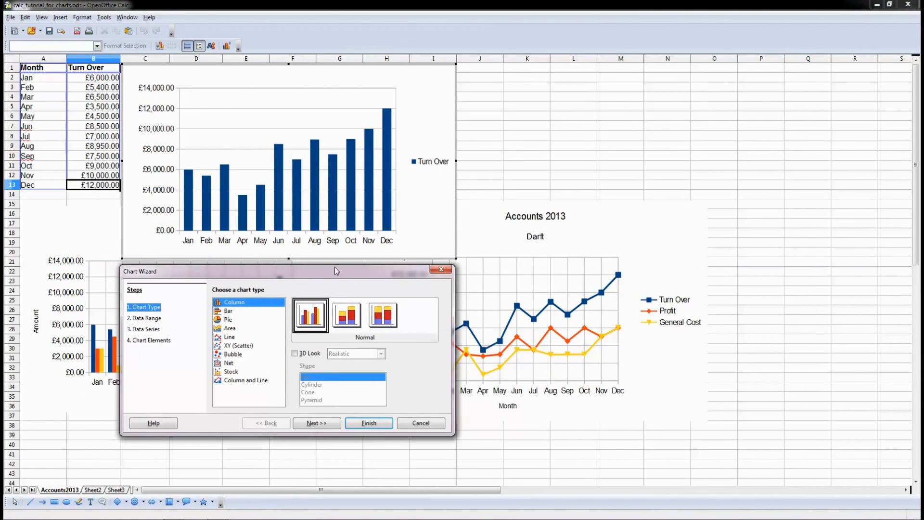
pyautogui.click(379, 257)
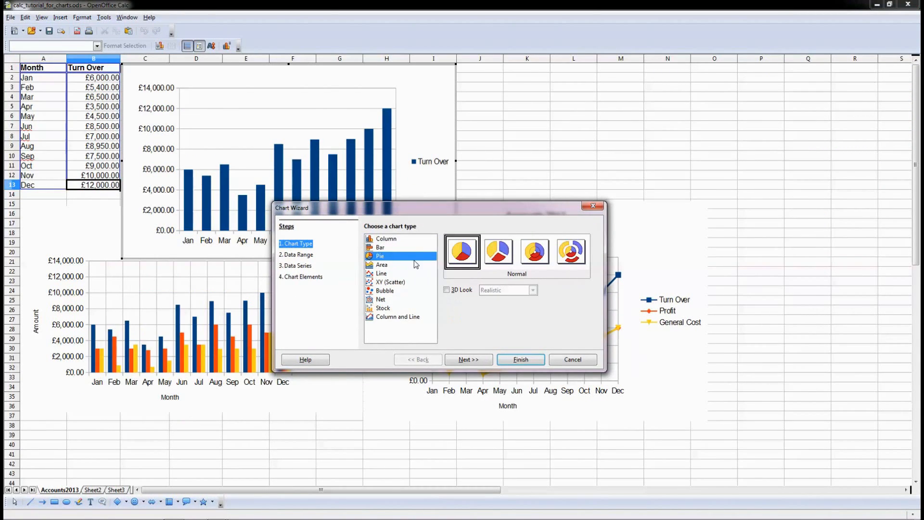
pyautogui.moveTo(438, 210); pyautogui.dragTo(463, 263)
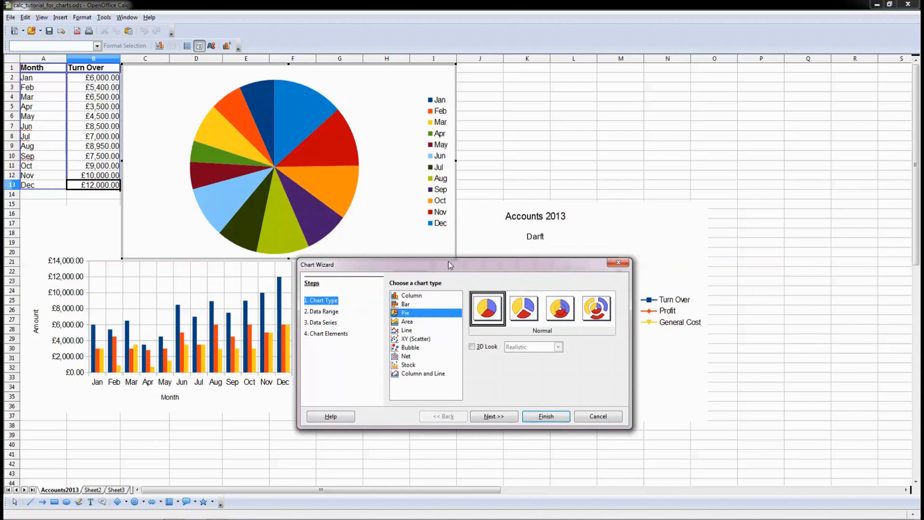
# Preview the exploded pie, donut, exploded donut and 3D variants, returning to the normal flat pie.
pyautogui.click(532, 308)
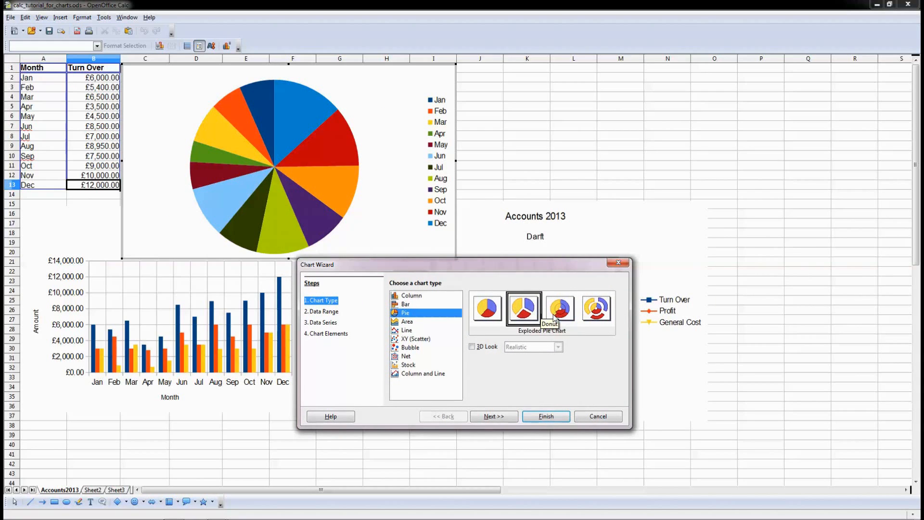
pyautogui.click(555, 318)
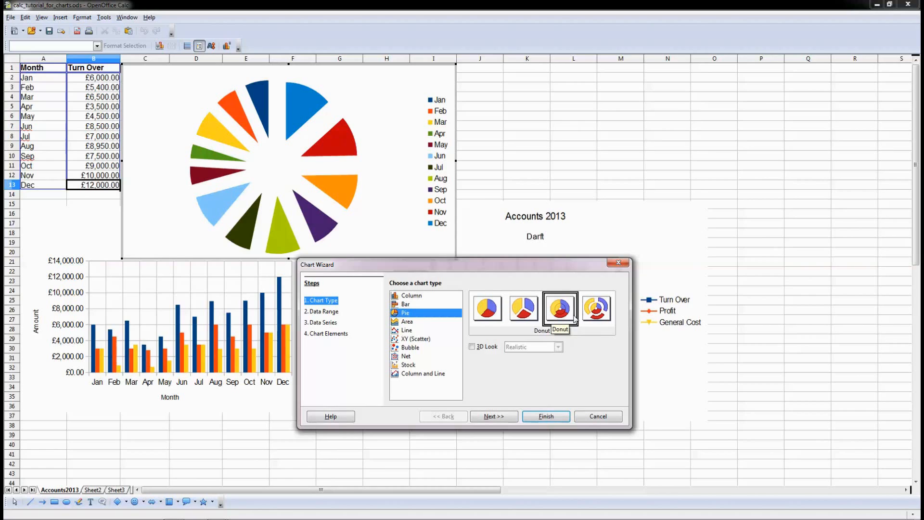
pyautogui.click(598, 313)
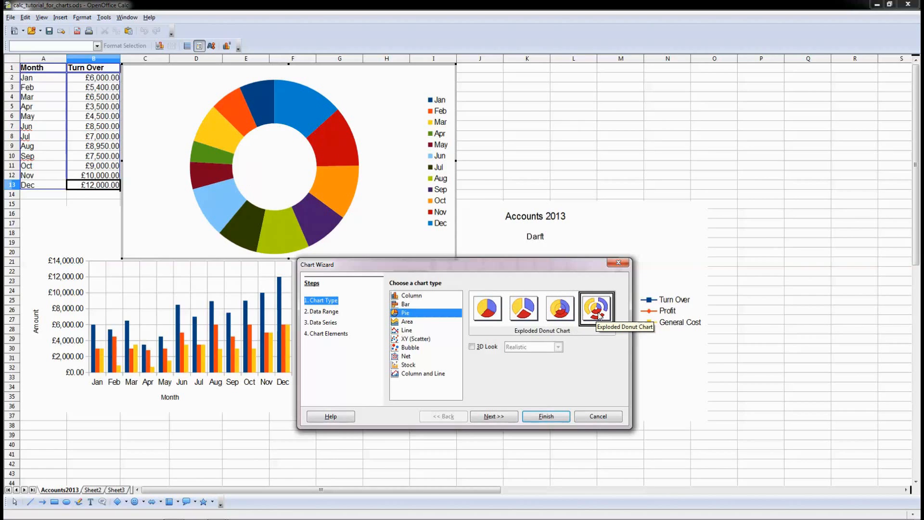
pyautogui.click(487, 319)
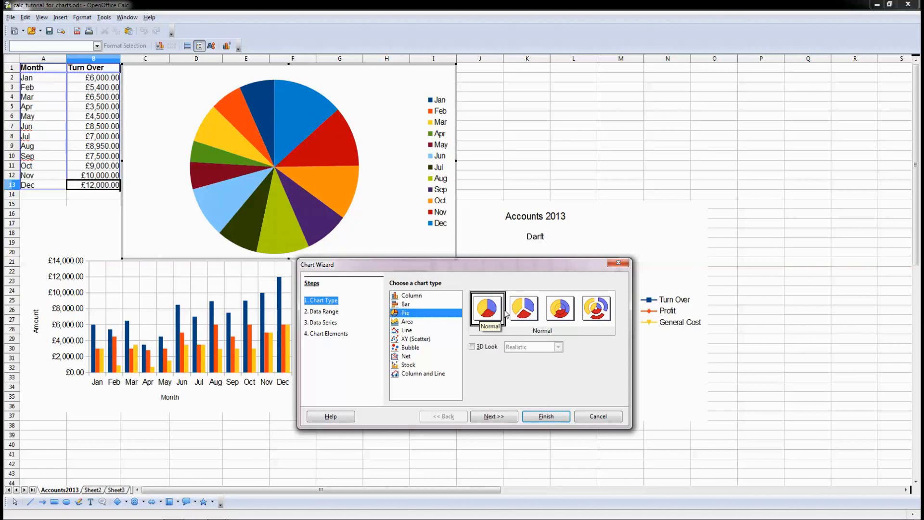
pyautogui.click(473, 347)
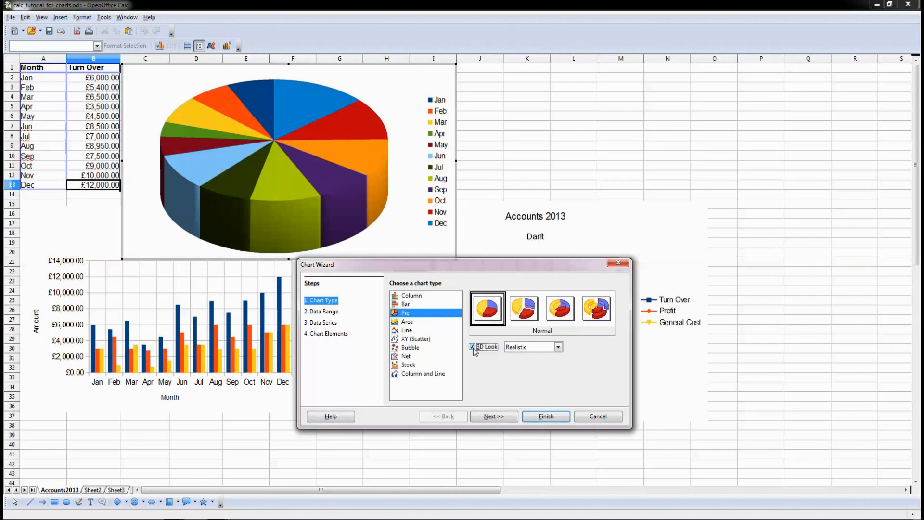
pyautogui.click(473, 347)
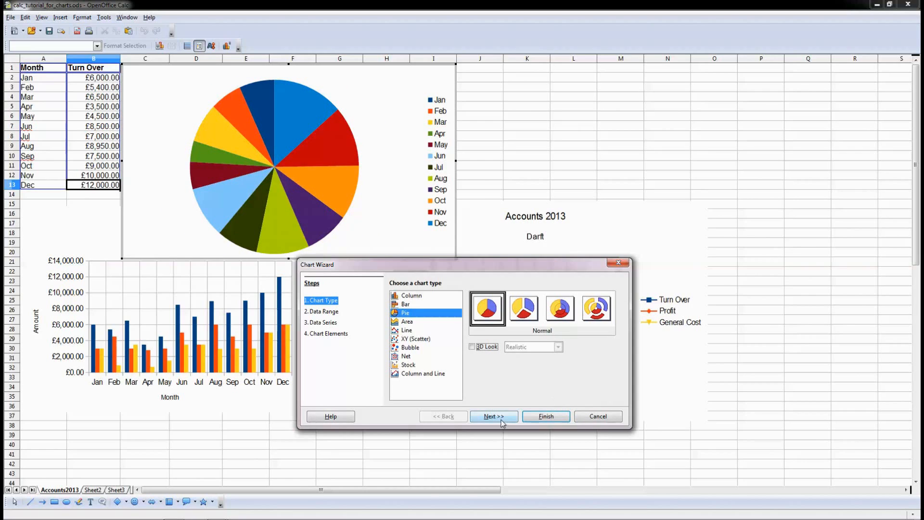
# Review the pie chart's data range and series, title it Accounts 2013 with the subtitle Draft, and finish the chart.
pyautogui.click(317, 313)
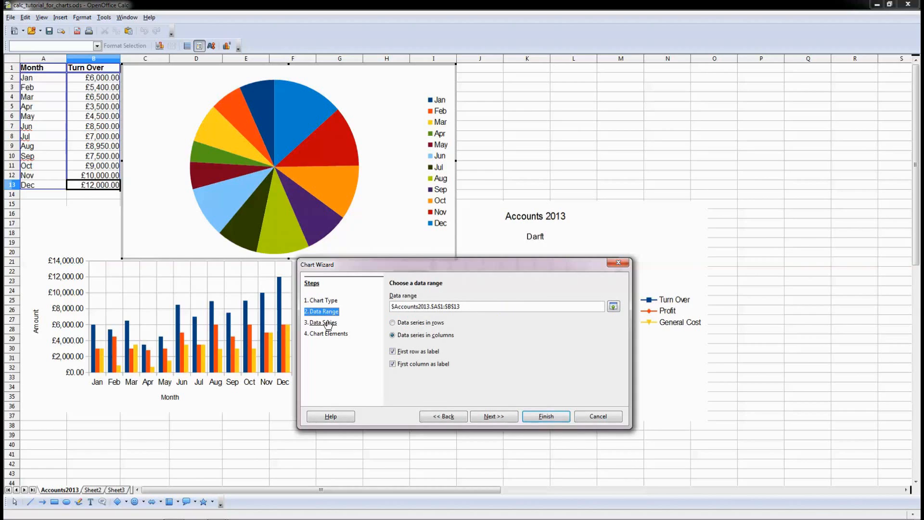
pyautogui.click(328, 323)
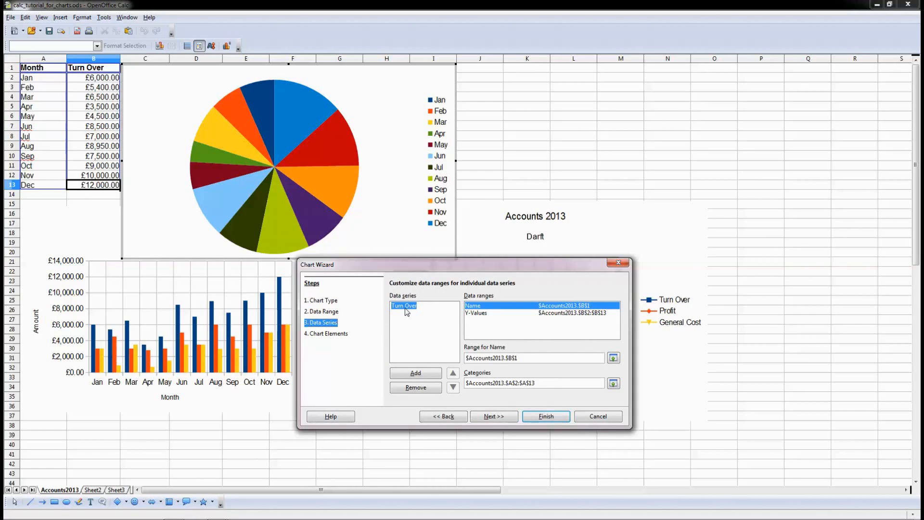
pyautogui.click(322, 335)
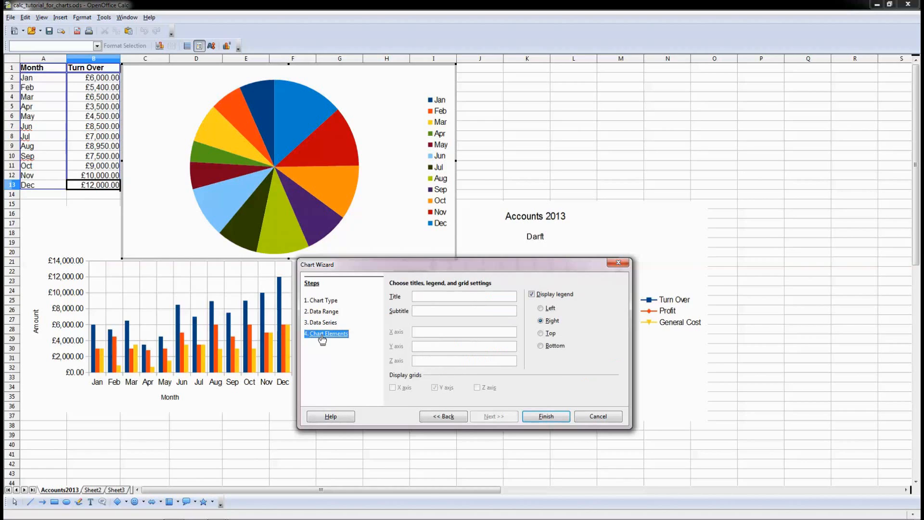
pyautogui.write('Accounts 2013Daf')
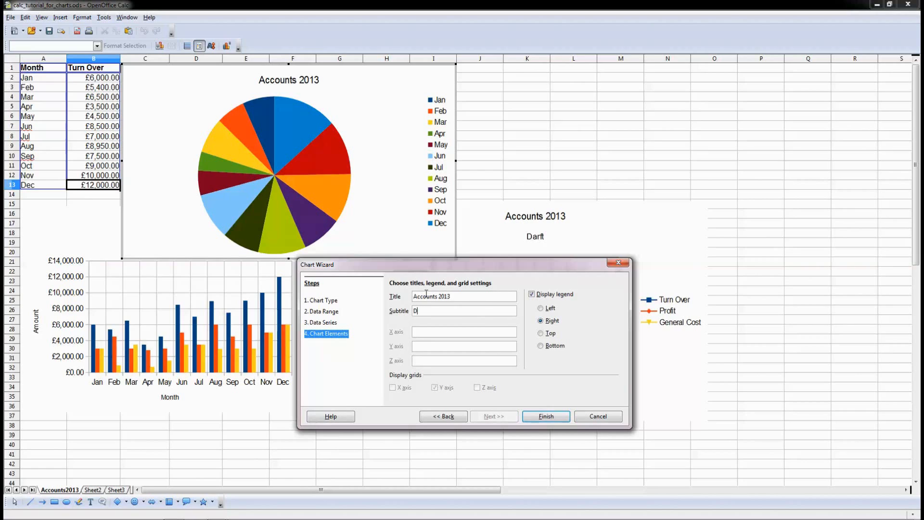
pyautogui.press('Tab')
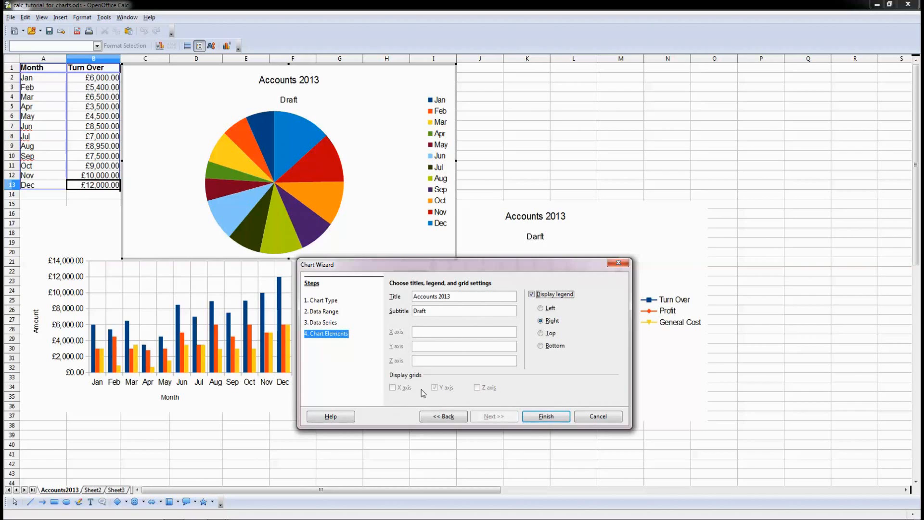
pyautogui.click(550, 419)
# Resize the pie chart to about 12.9 × 6.5 cm and place it beside the table, above the line chart.
pyautogui.moveTo(453, 258); pyautogui.dragTo(366, 188)
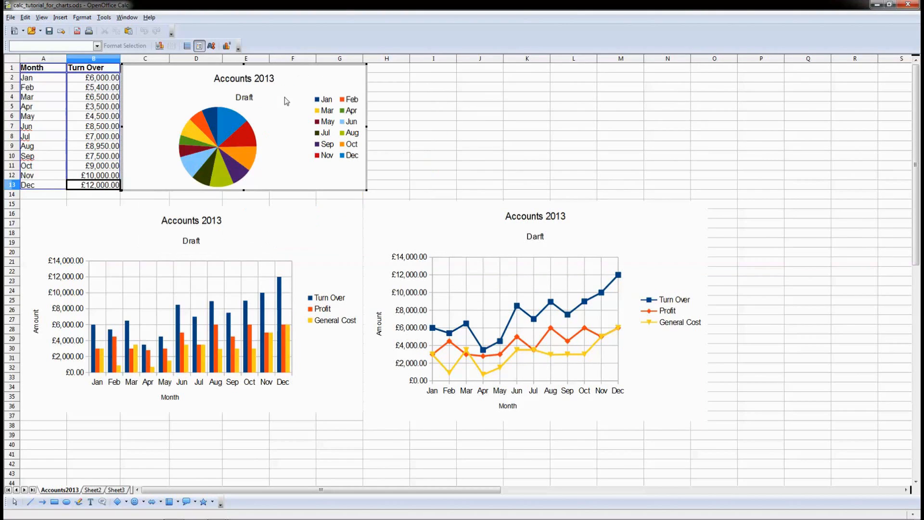
pyautogui.click(307, 70)
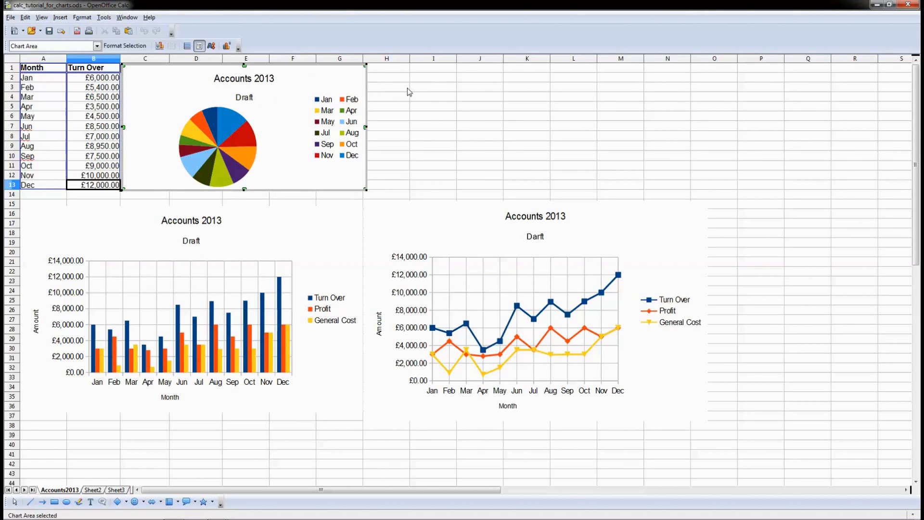
pyautogui.click(422, 110)
pyautogui.moveTo(354, 89); pyautogui.dragTo(567, 92)
pyautogui.moveTo(504, 88); pyautogui.dragTo(486, 89)
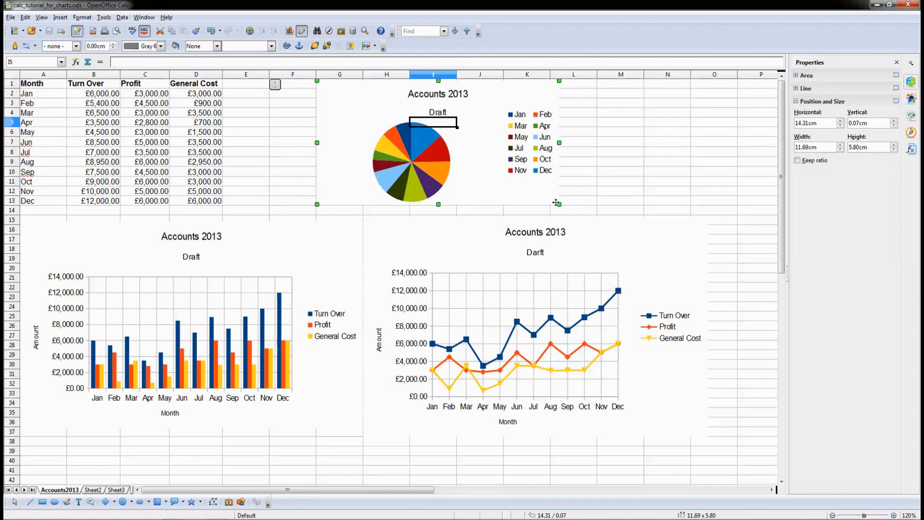
pyautogui.moveTo(559, 205); pyautogui.dragTo(582, 215)
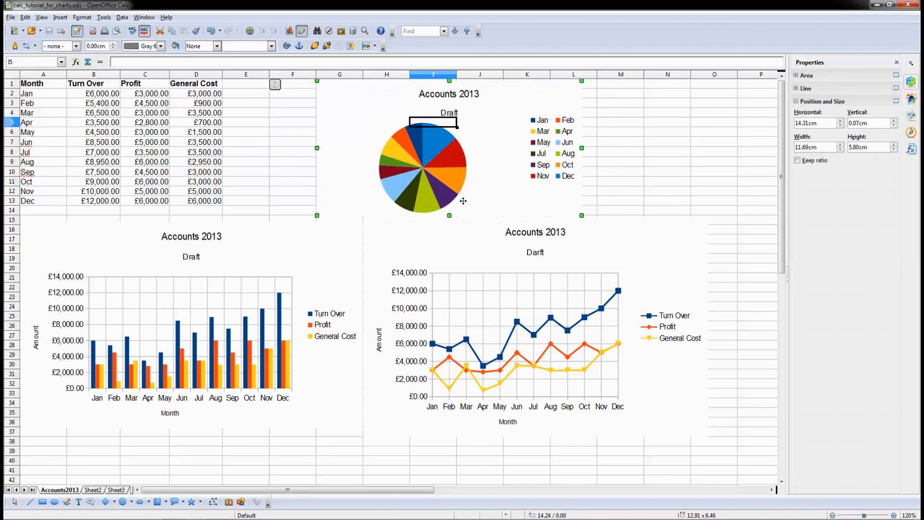
pyautogui.click(274, 143)
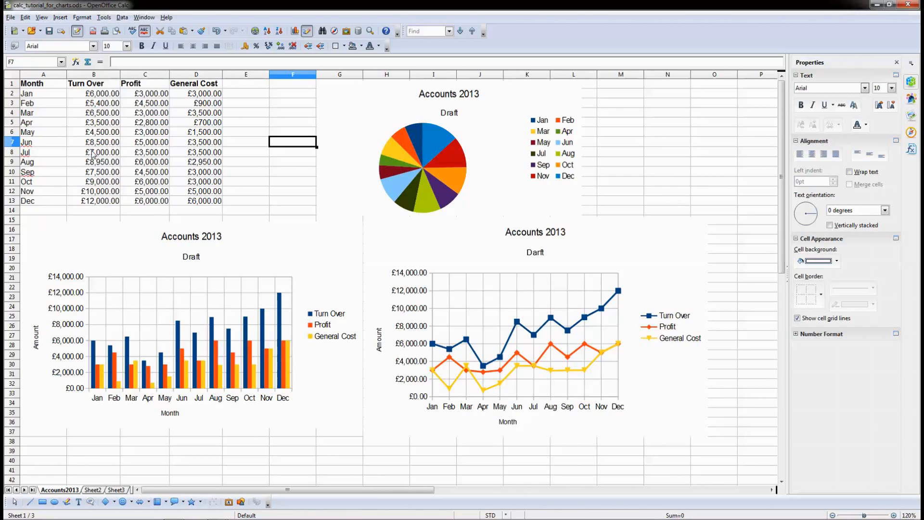
# Set the Jan turnover in cell B2 to 12000 to update all three charts.
pyautogui.click(104, 94)
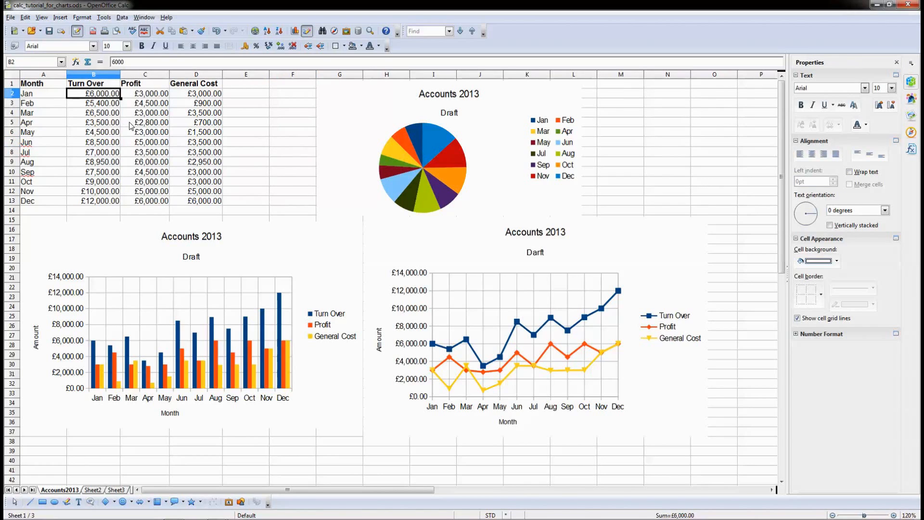
pyautogui.write('12000')
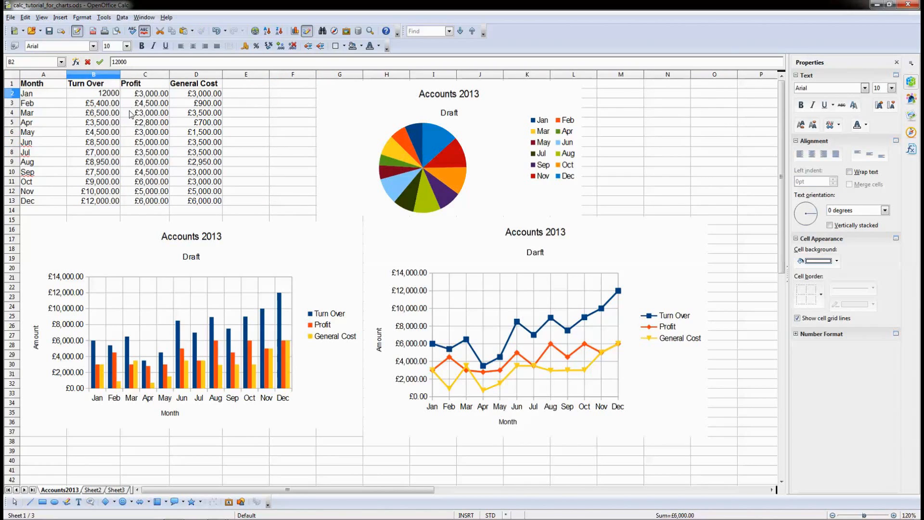
pyautogui.press('Return')
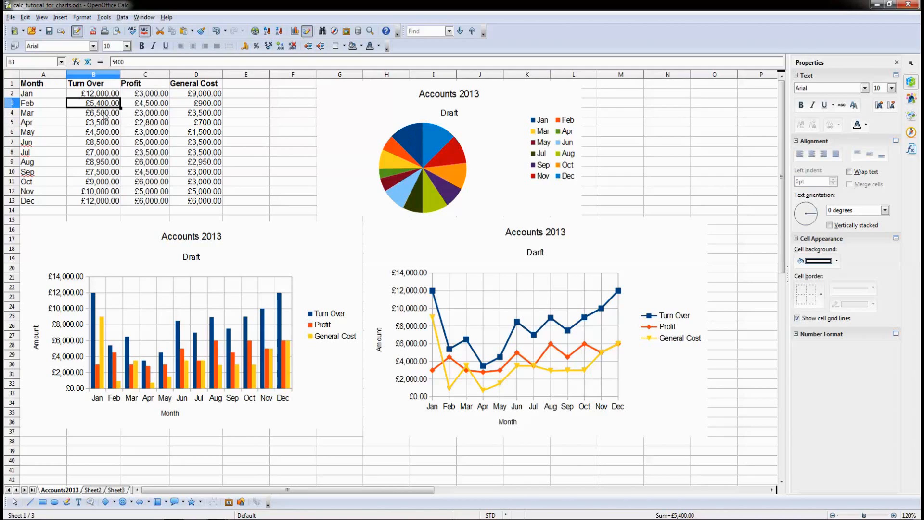
# Set the Jan turnover in cell B2 to 20000 to update all three charts.
pyautogui.click(96, 94)
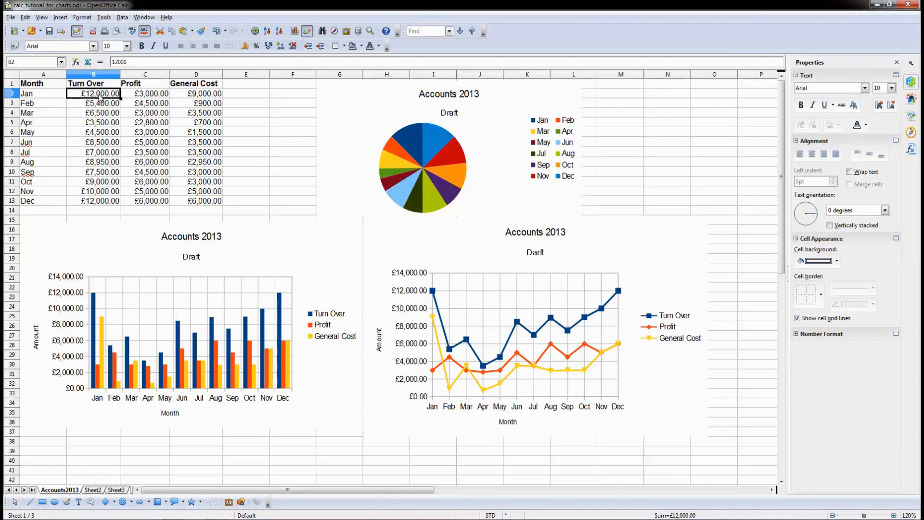
pyautogui.write('1500')
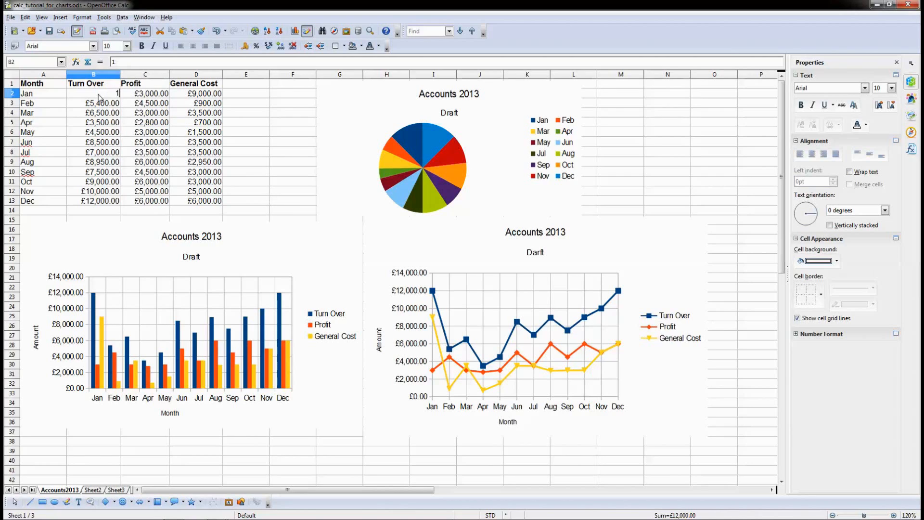
pyautogui.press('BackSpace')
pyautogui.press('BackSpace')
pyautogui.press('BackSpace')
pyautogui.press('BackSpace')
pyautogui.press('BackSpace')
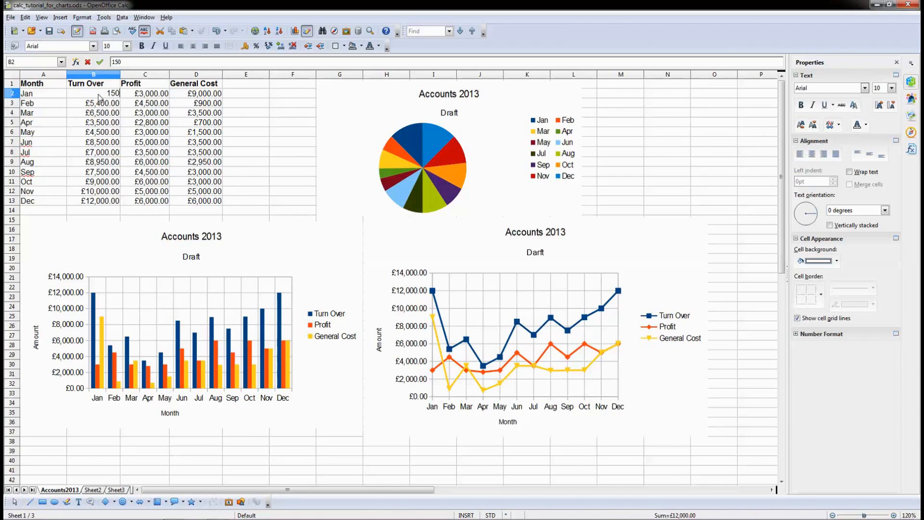
pyautogui.write('200')
pyautogui.press('Return')
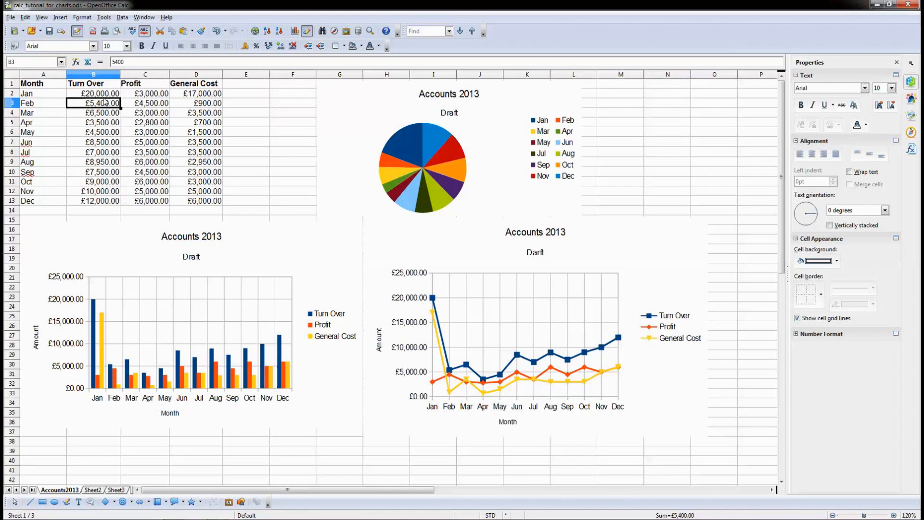
pyautogui.press('Up')
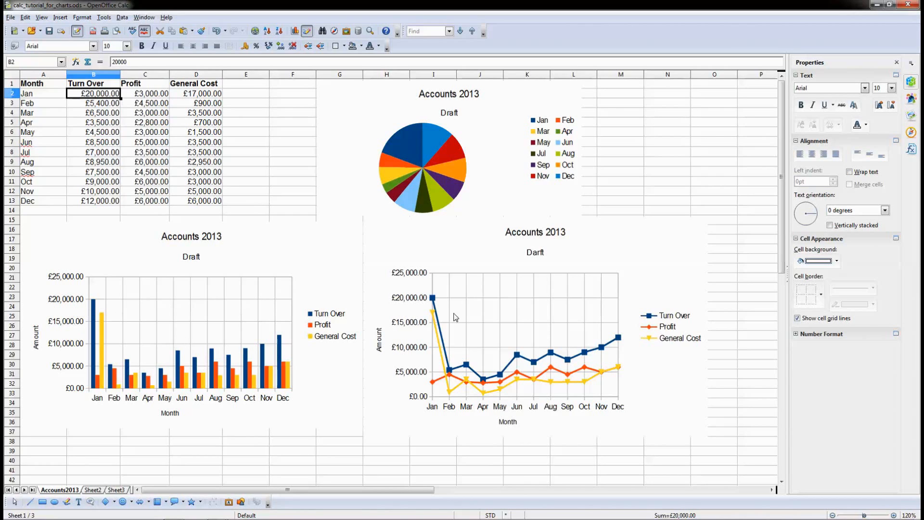
# Look over the line and column charts, reselect the Jan turnover cell and save the spreadsheet.
pyautogui.click(405, 273)
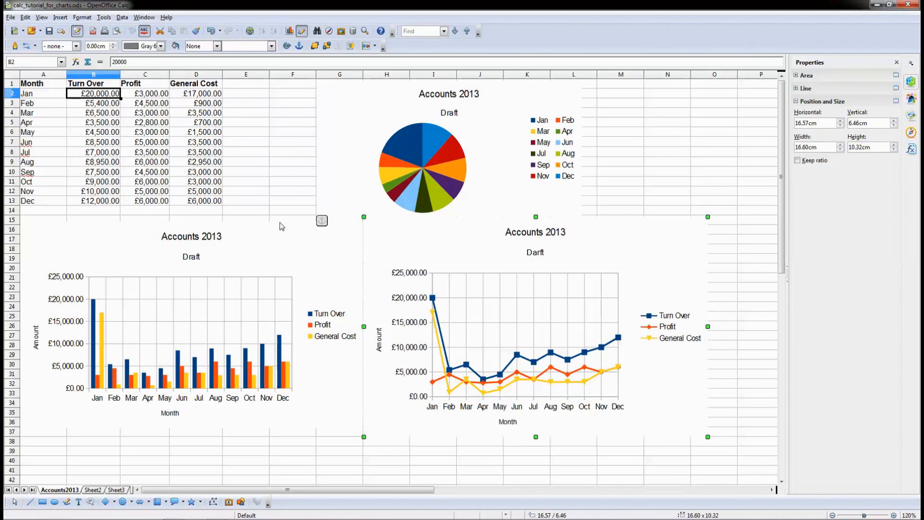
pyautogui.click(264, 231)
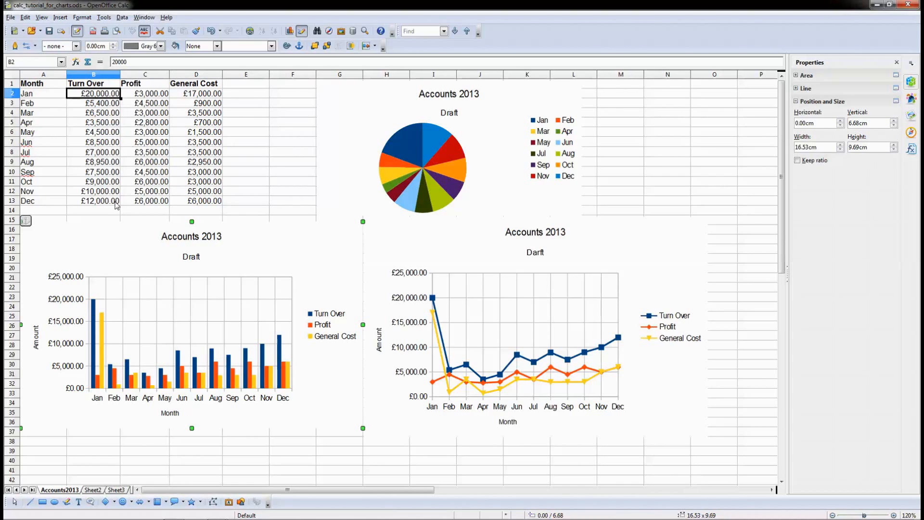
pyautogui.click(91, 96)
pyautogui.click(49, 32)
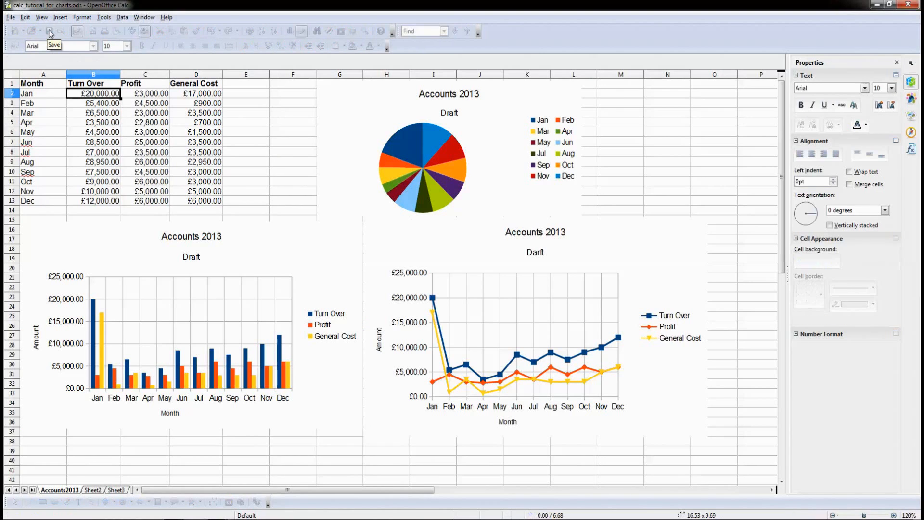
# Check the formula behind the Jan General Cost in cell D2.
pyautogui.click(229, 85)
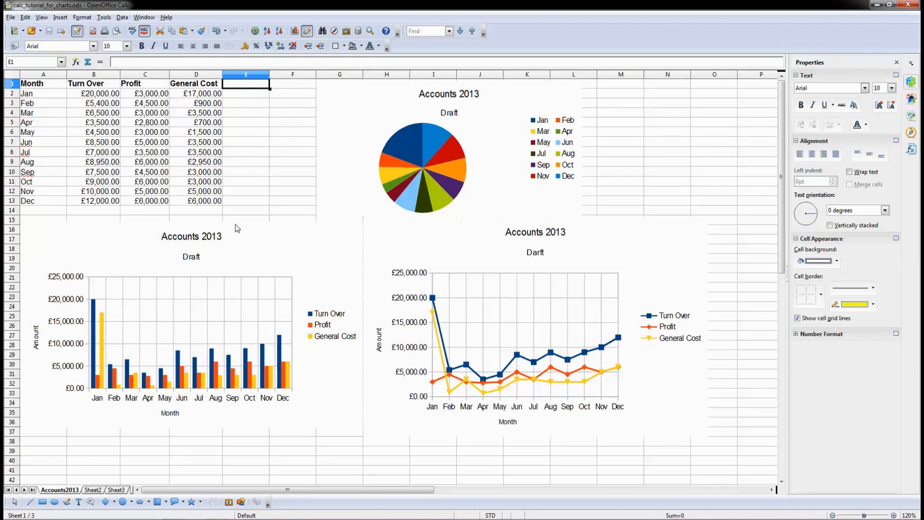
pyautogui.click(195, 86)
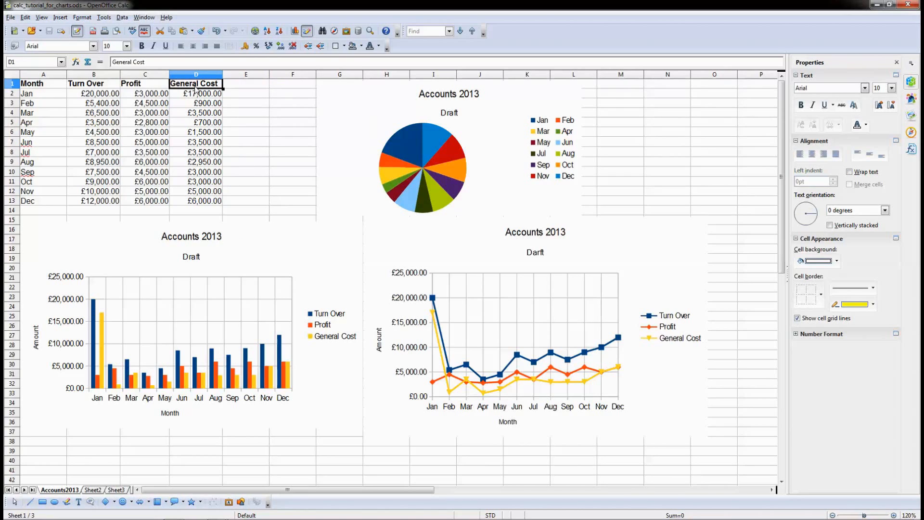
pyautogui.click(181, 96)
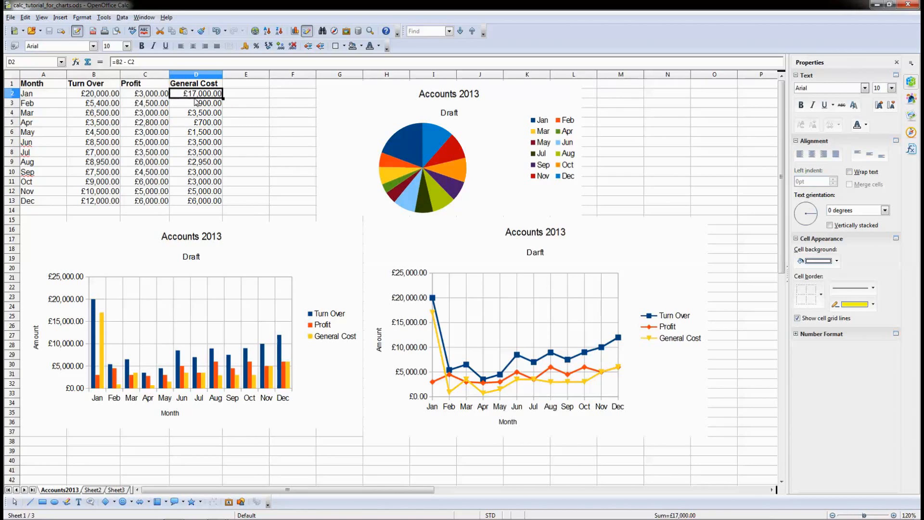
pyautogui.click(235, 87)
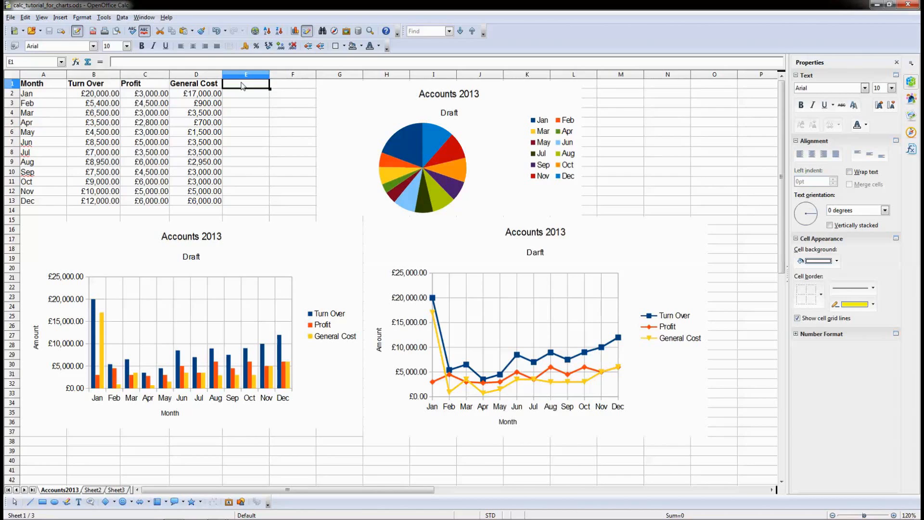
# Add a bold "Fuel Cost" column heading in cell E1 and save the spreadsheet.
pyautogui.write('Fuel Cost')
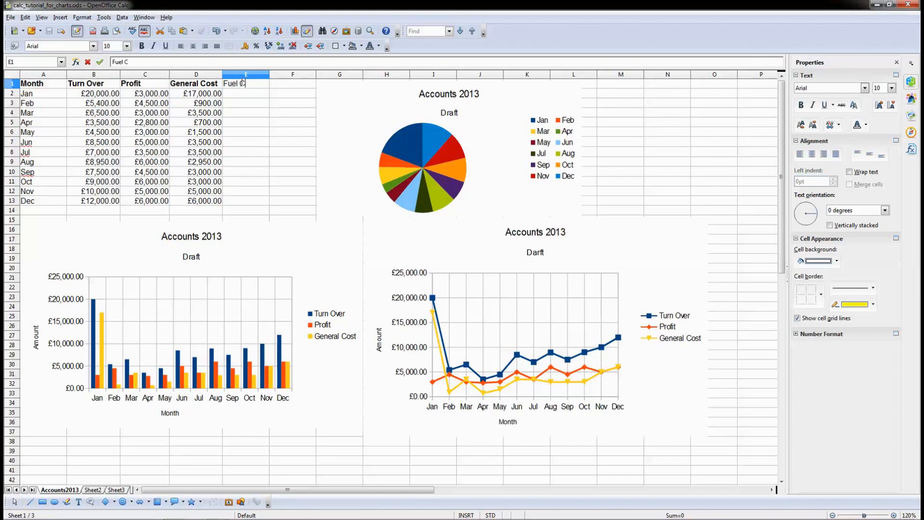
pyautogui.press('Return')
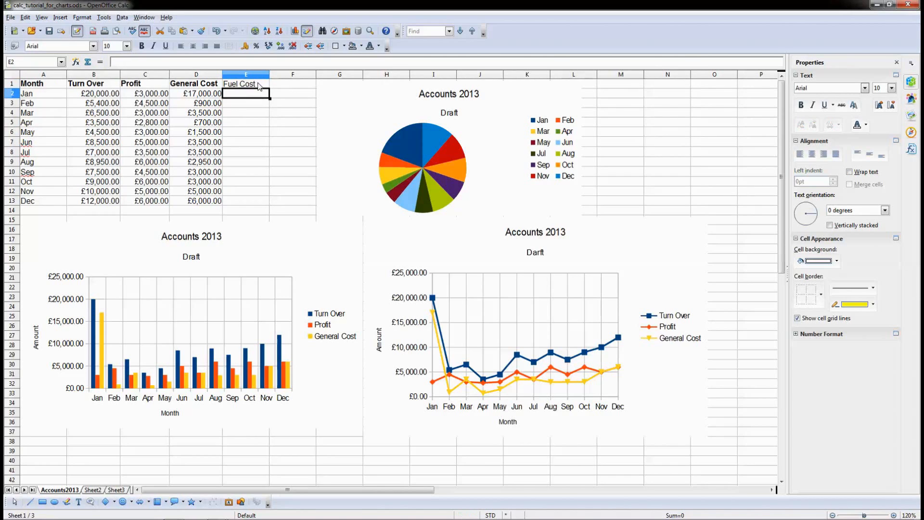
pyautogui.click(244, 85)
pyautogui.click(141, 46)
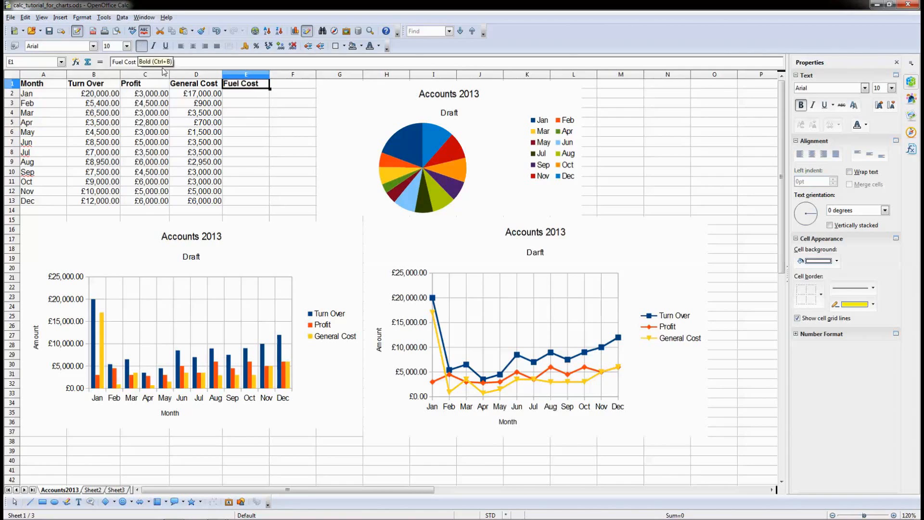
pyautogui.click(49, 31)
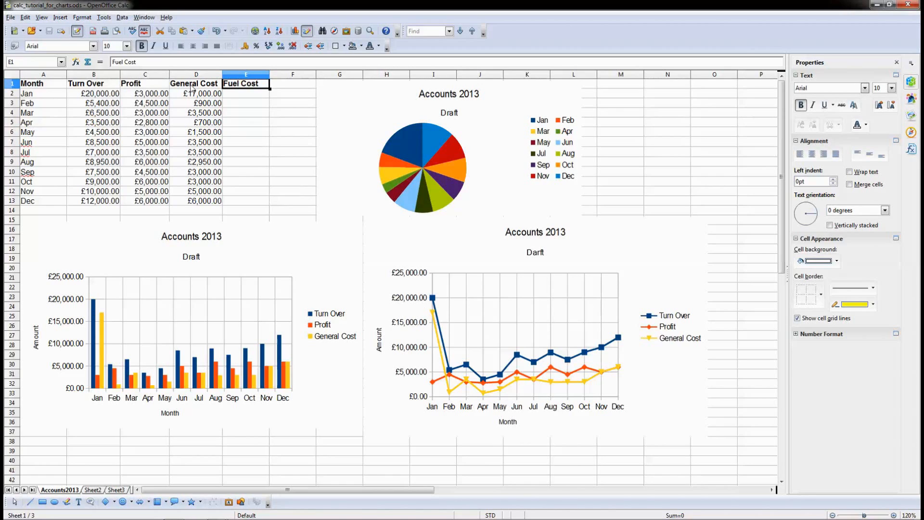
# Enter the Fuel Cost values 500 for Jan and 450 for Feb in cells E2 and E3.
pyautogui.click(232, 95)
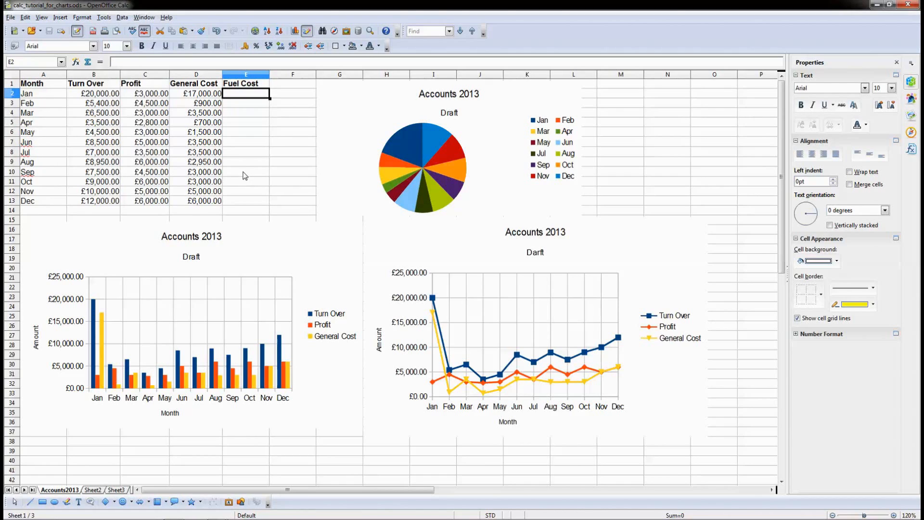
pyautogui.write('500')
pyautogui.press('Return')
pyautogui.write('450')
pyautogui.press('Return')
pyautogui.press('Up')
pyautogui.press('Up')
pyautogui.press('Down')
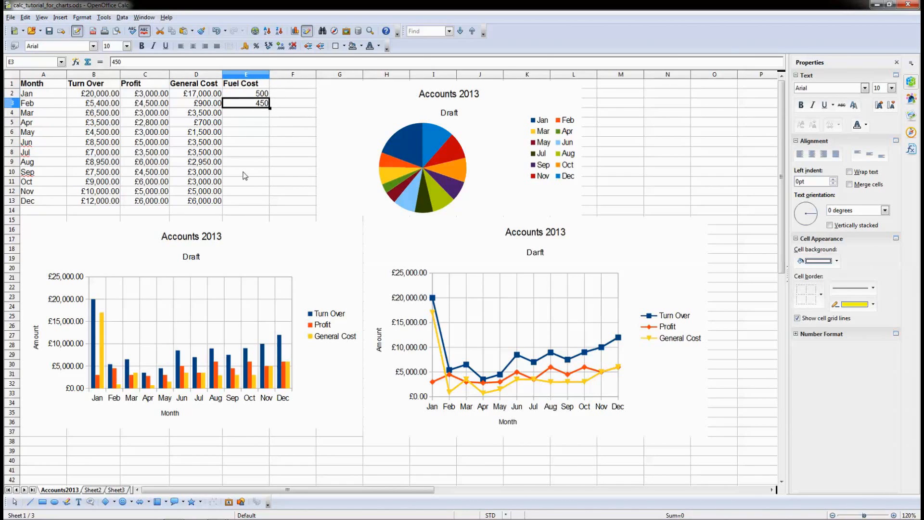
# Format the Fuel Cost cells E2:E13 as GBP currency with two decimal places.
pyautogui.click(197, 95)
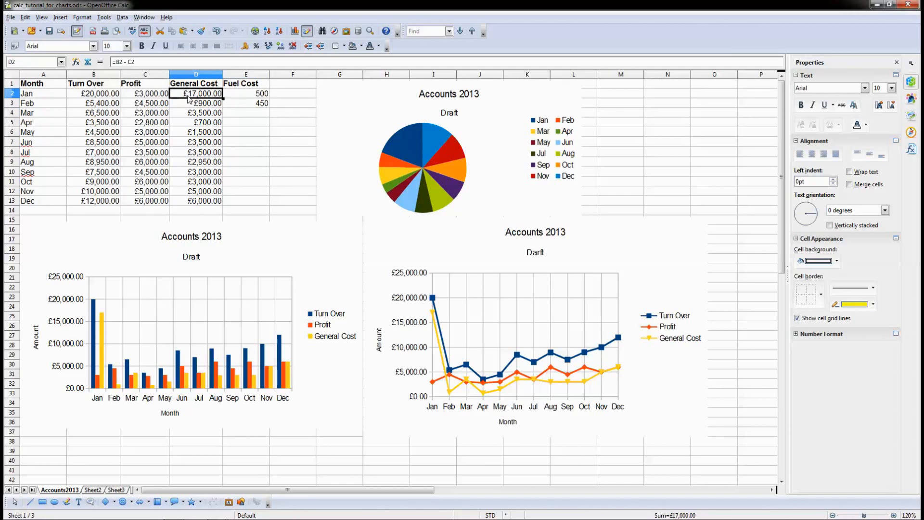
pyautogui.moveTo(251, 96); pyautogui.dragTo(248, 202)
pyautogui.rightClick(245, 147)
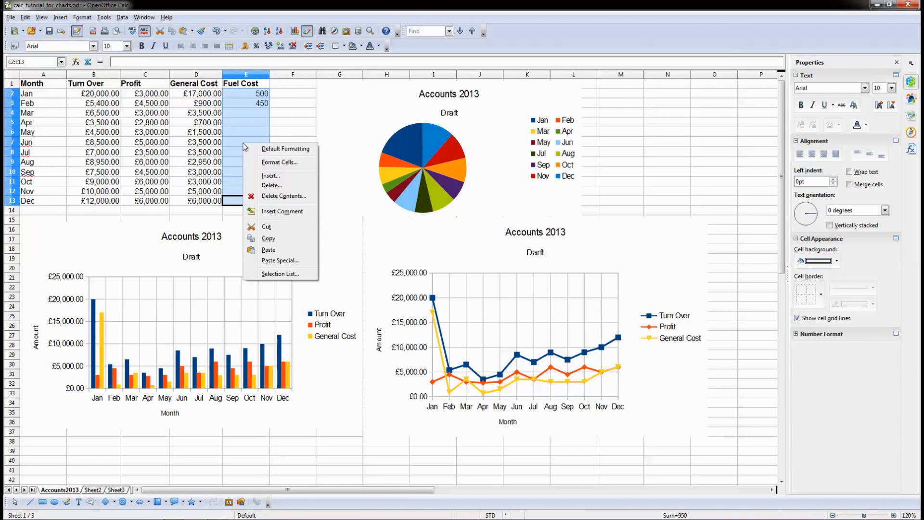
pyautogui.click(280, 163)
pyautogui.click(273, 183)
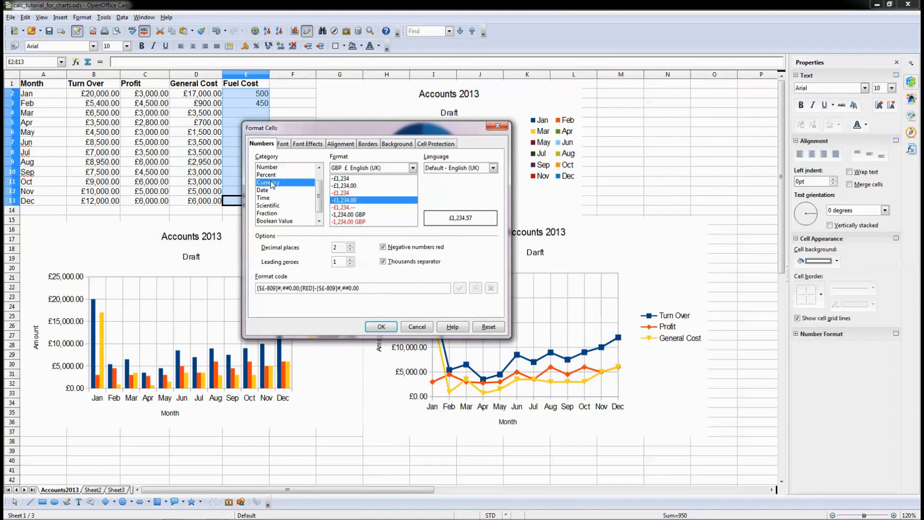
pyautogui.click(378, 327)
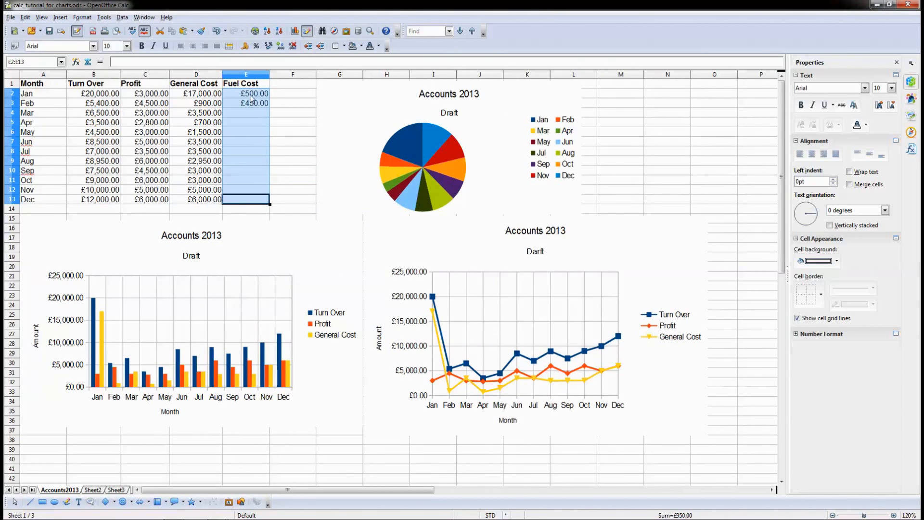
# Enter the Fuel Cost values 350 for Mar, 450 for Apr, 250 for May and 350 for Jun in cells E4 to E7.
pyautogui.click(251, 115)
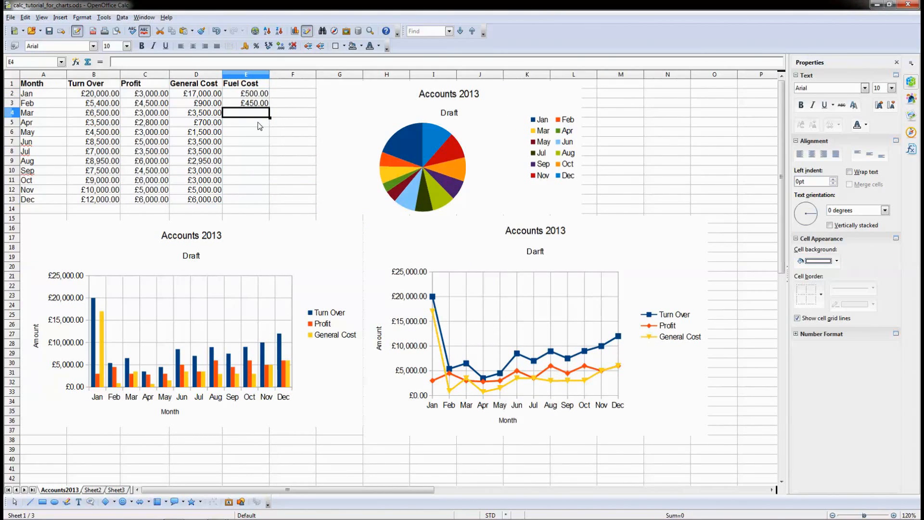
pyautogui.write('350')
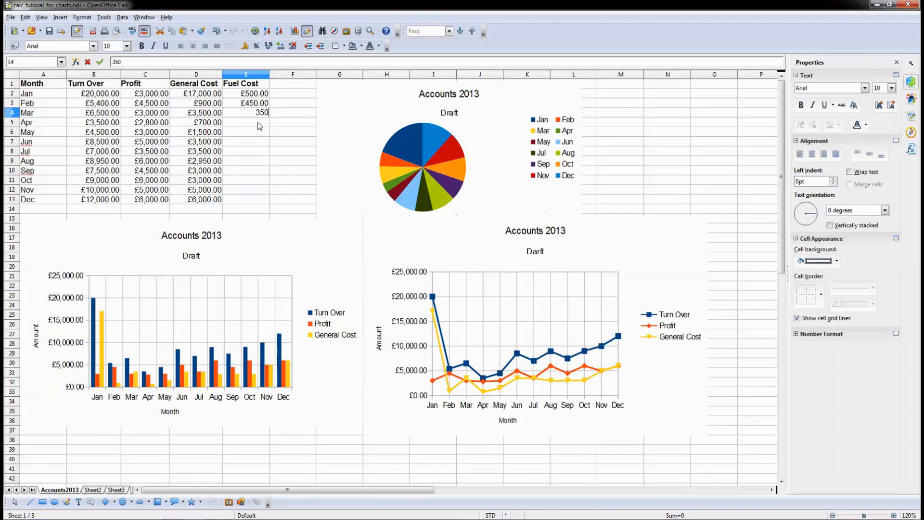
pyautogui.press('Return')
pyautogui.write('450')
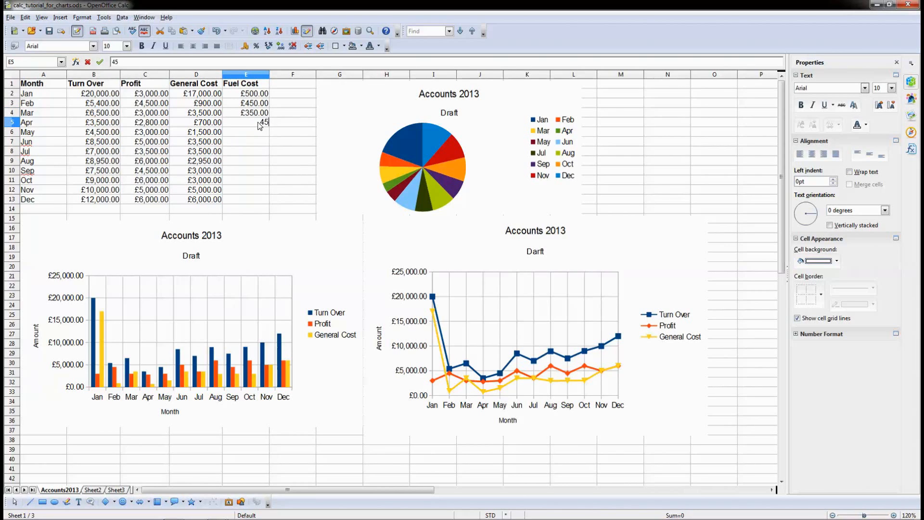
pyautogui.press('Return')
pyautogui.write('250')
pyautogui.press('Return')
pyautogui.write('350')
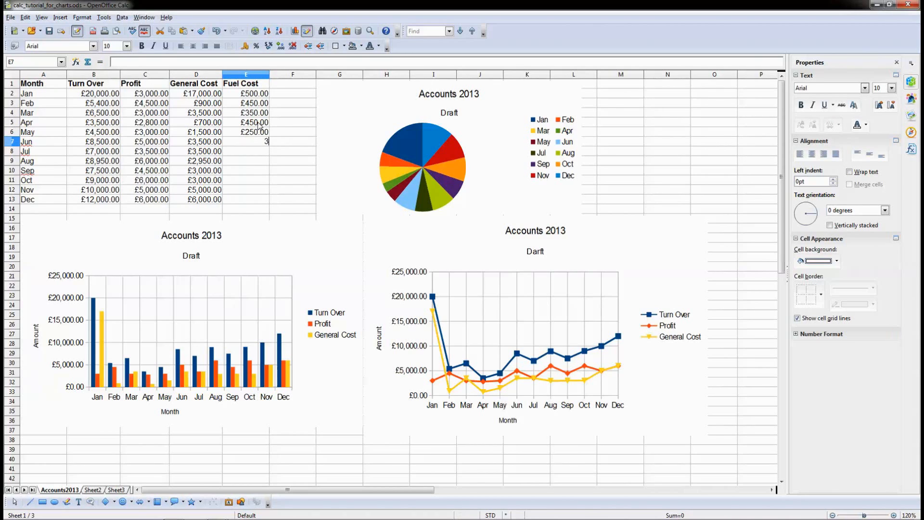
pyautogui.press('Return')
# Enter the Fuel Cost values 500 for Jul, 400 for Aug and 600 for Sep in cells E8 to E10.
pyautogui.write('500')
pyautogui.press('Return')
pyautogui.write('400')
pyautogui.press('Return')
pyautogui.write('600')
pyautogui.press('Return')
# Enter the Fuel Cost values 340 for Oct, 320 for Nov and 450 for Dec in cells E11 to E13.
pyautogui.write('340')
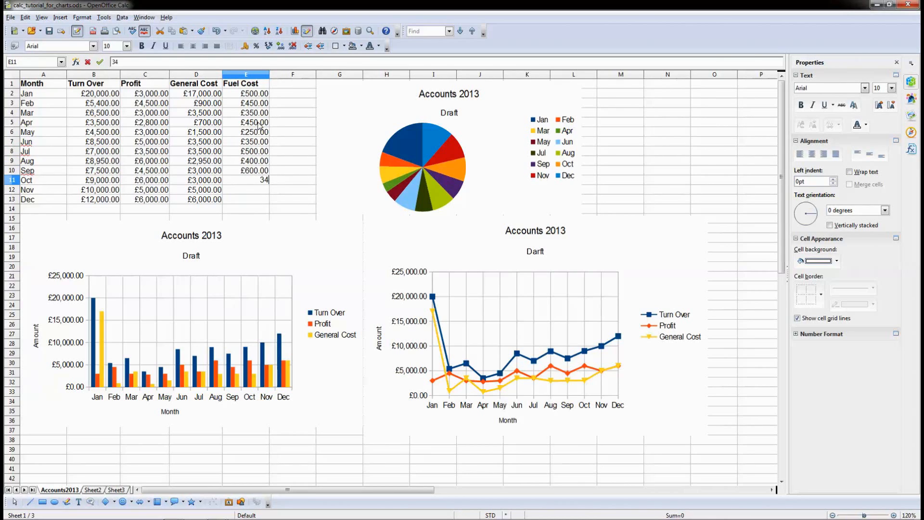
pyautogui.press('Return')
pyautogui.write('320')
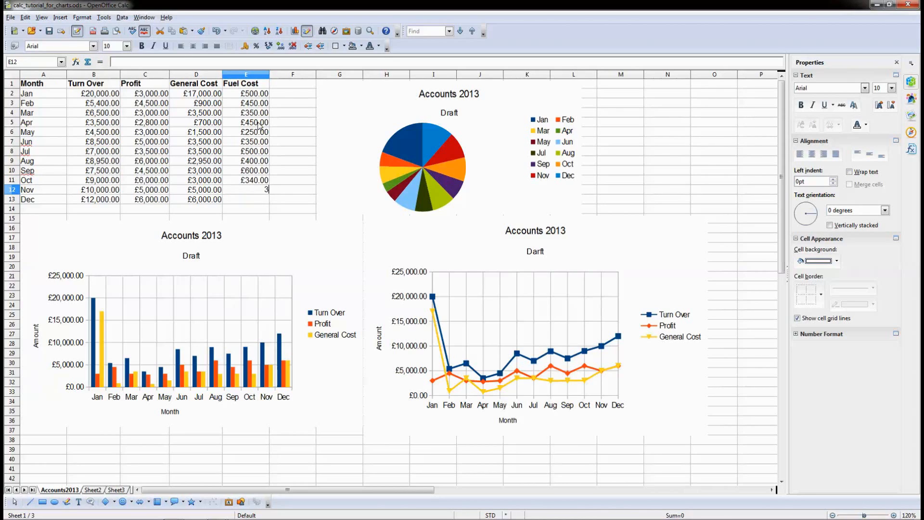
pyautogui.press('Return')
pyautogui.write('45')
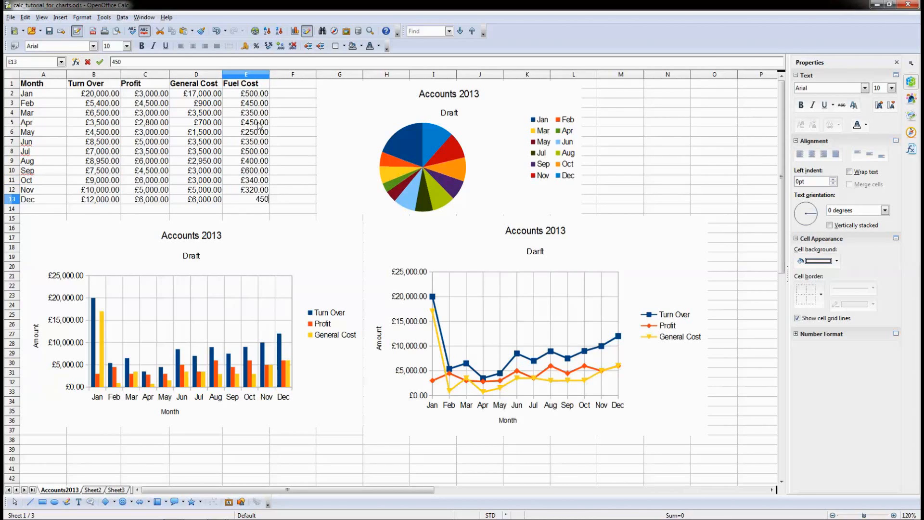
pyautogui.write('0')
pyautogui.press('Return')
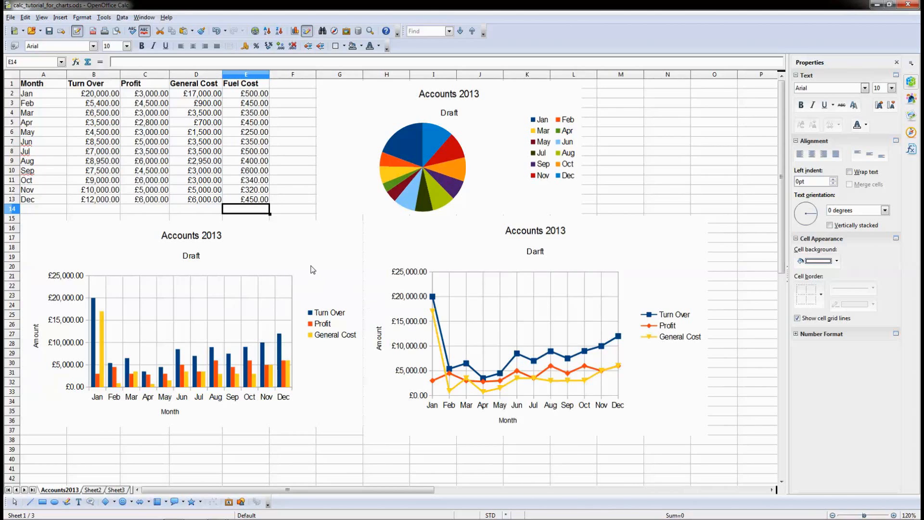
pyautogui.click(444, 252)
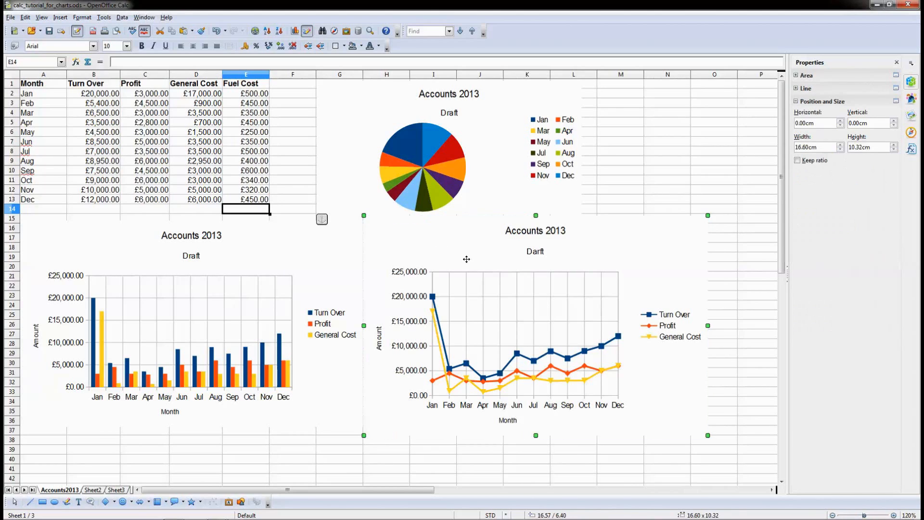
pyautogui.click(673, 160)
pyautogui.press('Up')
pyautogui.press('Up')
pyautogui.press('Up')
pyautogui.press('Up')
pyautogui.press('Up')
pyautogui.press('Up')
pyautogui.press('Up')
pyautogui.click(667, 142)
pyautogui.click(666, 180)
pyautogui.click(666, 103)
pyautogui.click(667, 132)
pyautogui.click(666, 160)
pyautogui.click(668, 113)
pyautogui.click(667, 132)
pyautogui.click(670, 162)
pyautogui.click(667, 137)
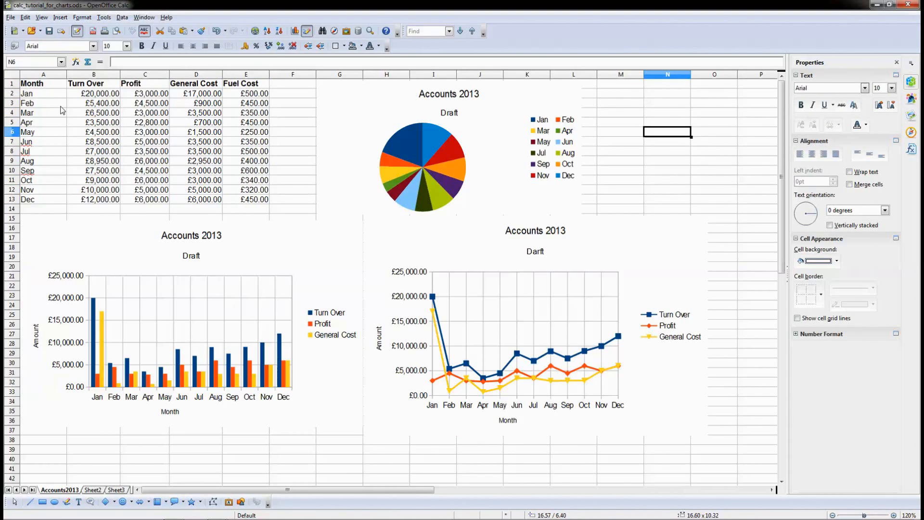
# Save the spreadsheet with the completed Fuel Cost column.
pyautogui.click(49, 31)
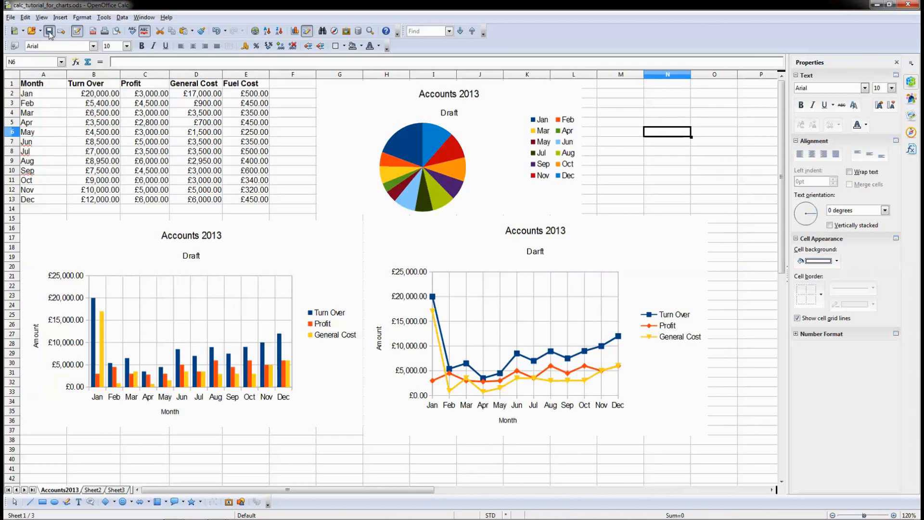
pyautogui.click(679, 107)
pyautogui.click(667, 142)
pyautogui.click(666, 171)
pyautogui.click(667, 103)
pyautogui.click(666, 180)
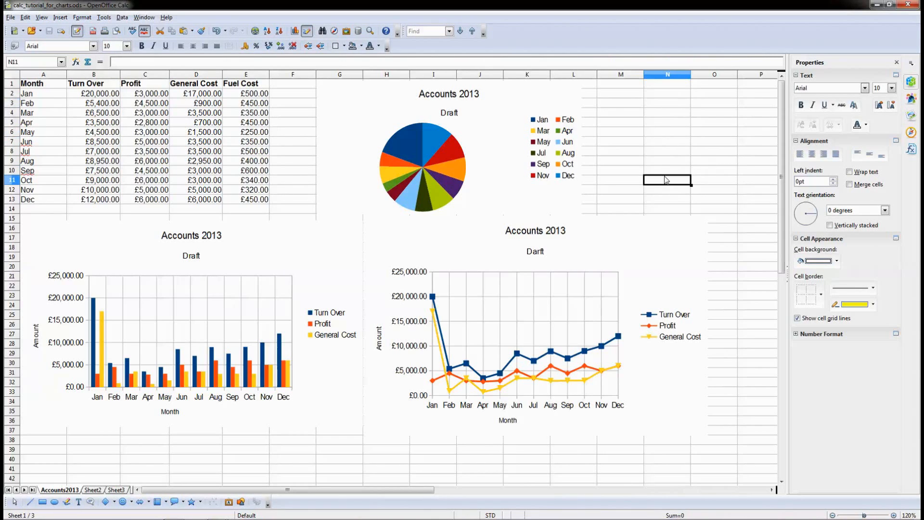
# Put the line chart into edit mode and open its Data Ranges settings, placed clear of the data table.
pyautogui.click(632, 252)
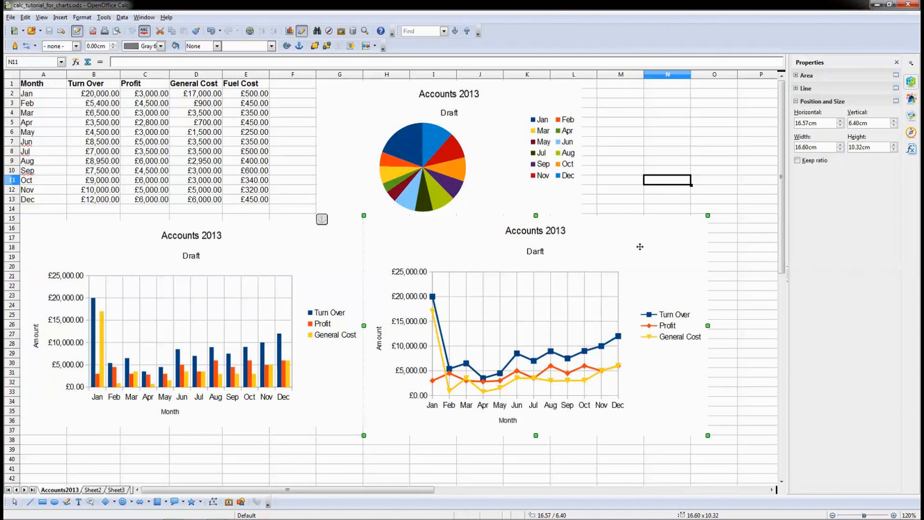
pyautogui.doubleClick(640, 246)
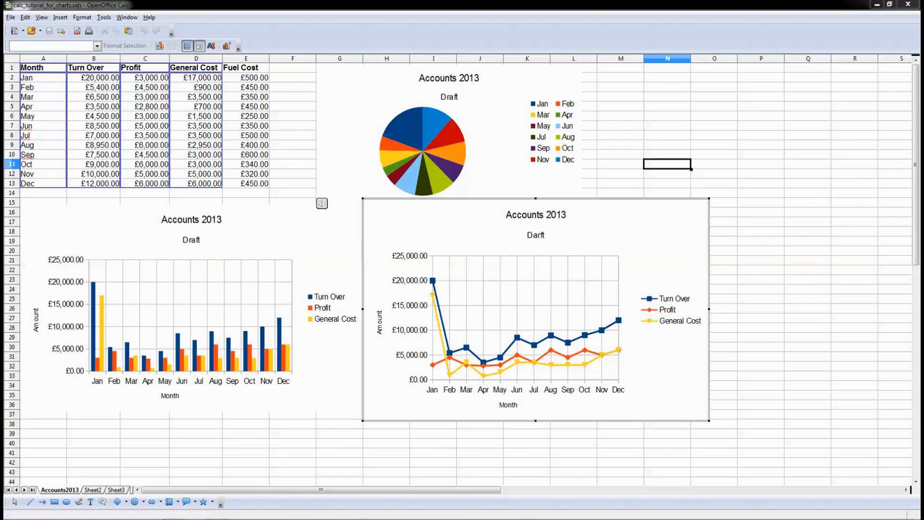
pyautogui.click(597, 272)
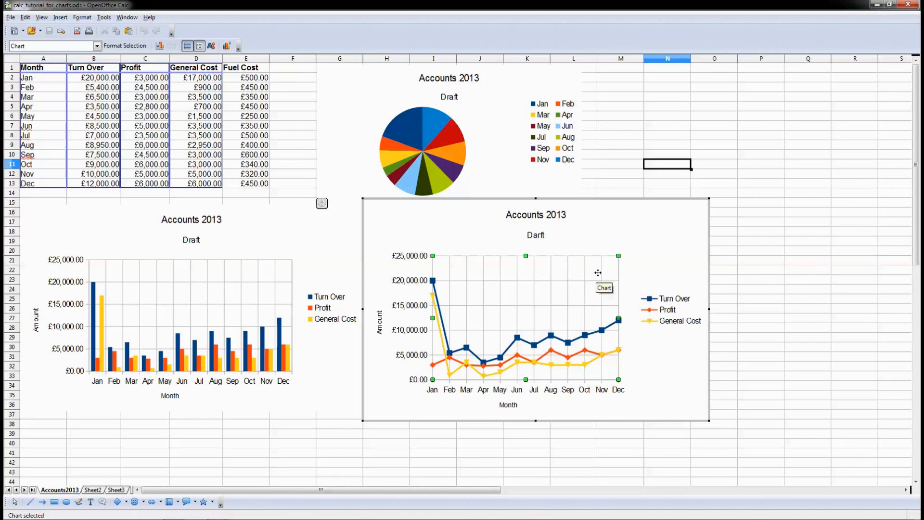
pyautogui.rightClick(638, 229)
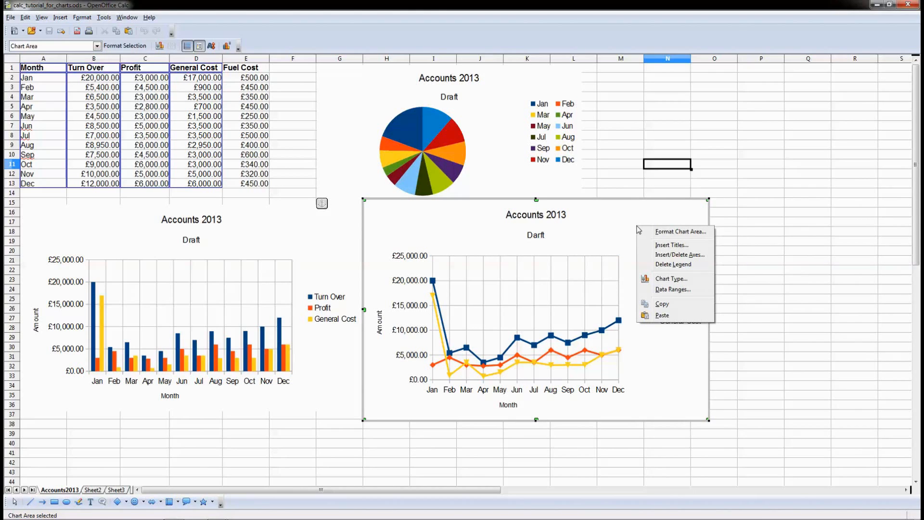
pyautogui.click(668, 290)
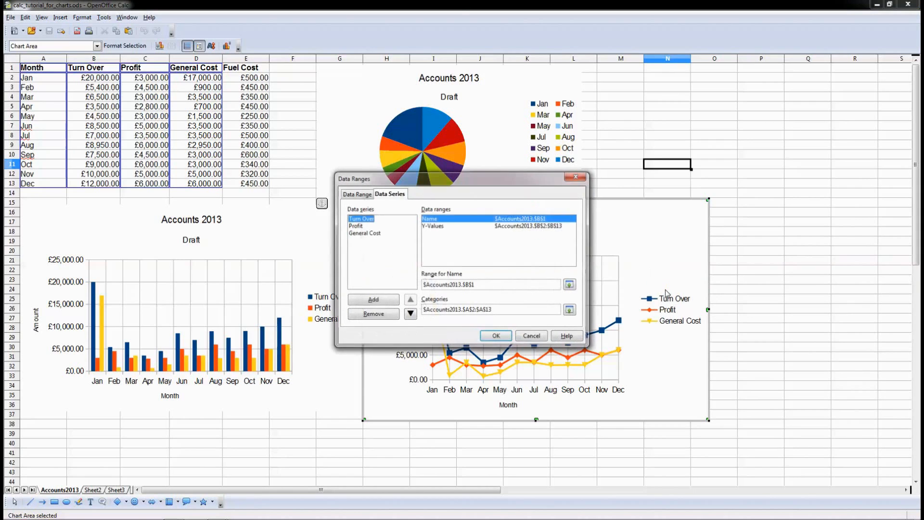
pyautogui.moveTo(516, 184); pyautogui.dragTo(671, 173)
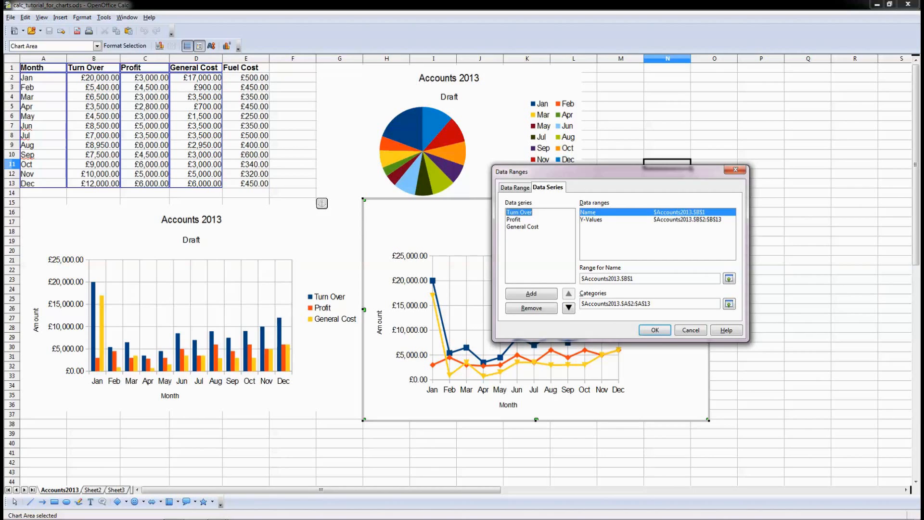
pyautogui.moveTo(633, 172); pyautogui.dragTo(628, 188)
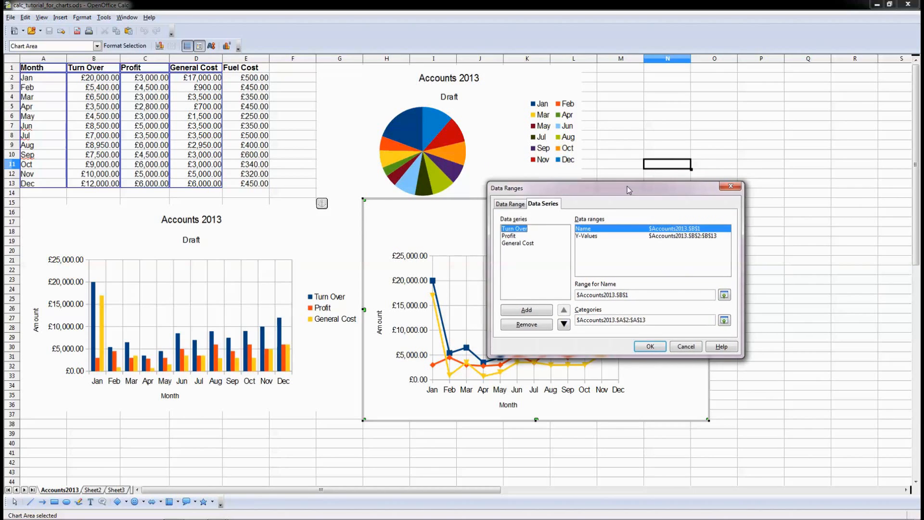
# Review the name and value ranges of the line chart's Turn Over, Profit and General Cost series.
pyautogui.click(513, 243)
pyautogui.click(512, 229)
pyautogui.click(512, 236)
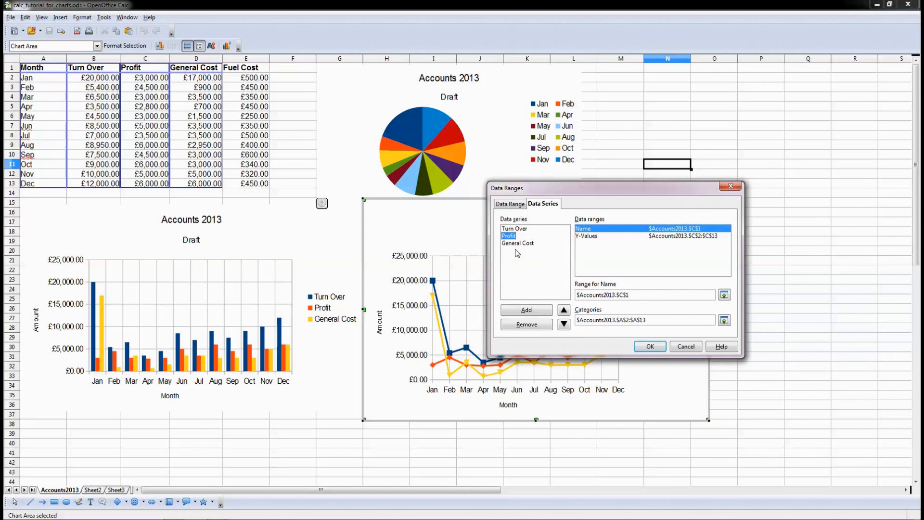
pyautogui.click(516, 244)
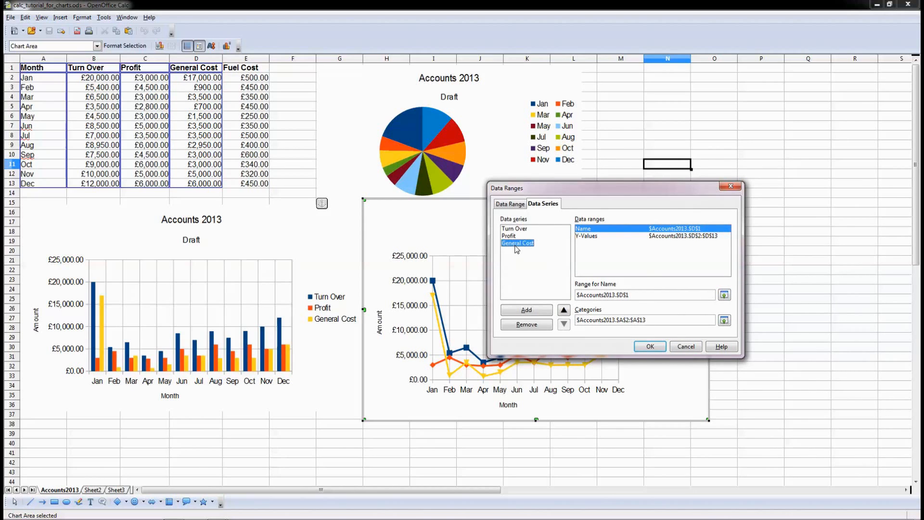
# Add a new data series to the line chart and check the General Cost series' ranges as a reference.
pyautogui.click(526, 311)
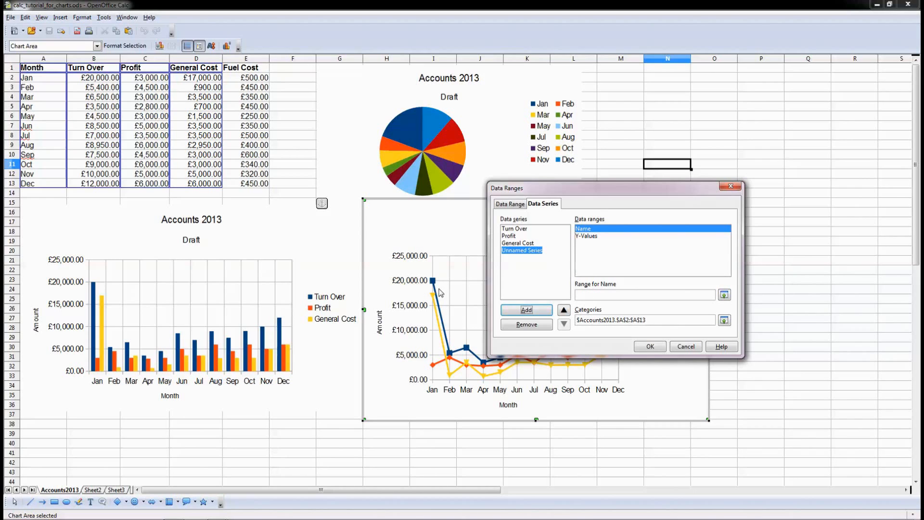
pyautogui.moveTo(653, 190); pyautogui.dragTo(480, 204)
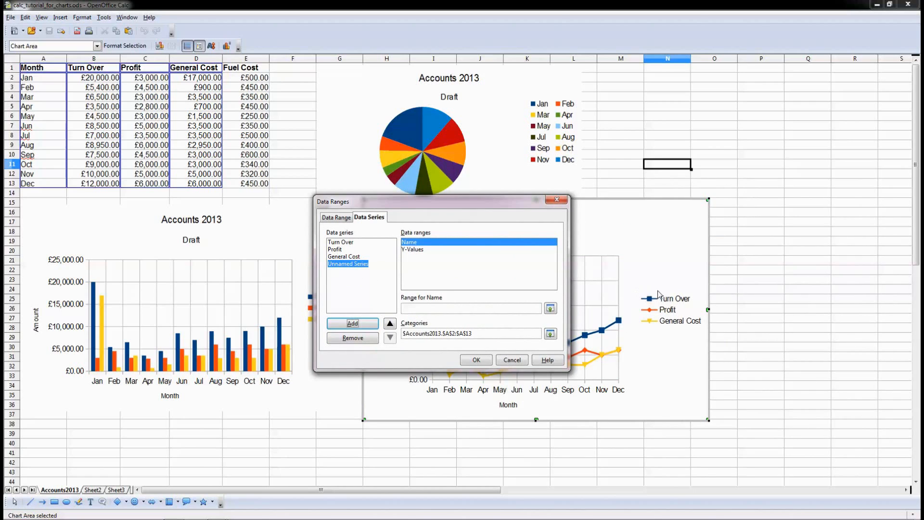
pyautogui.moveTo(480, 202); pyautogui.dragTo(226, 252)
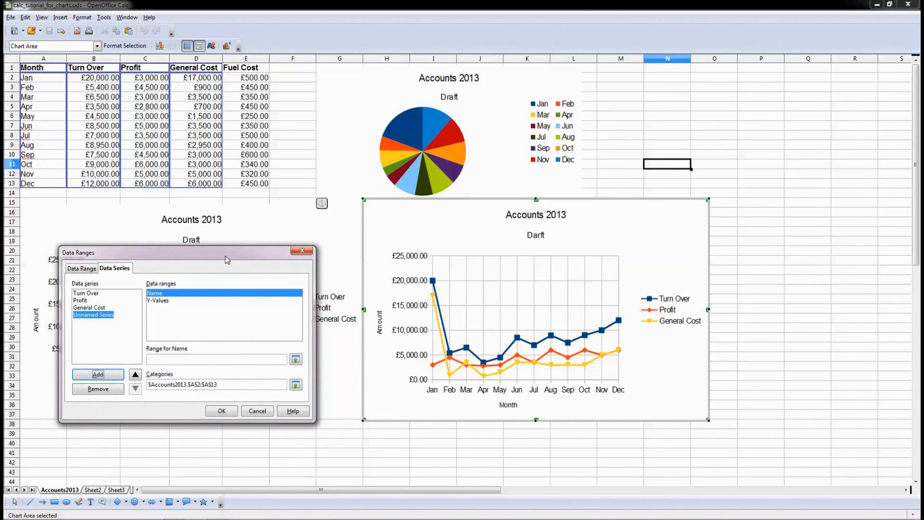
pyautogui.click(97, 308)
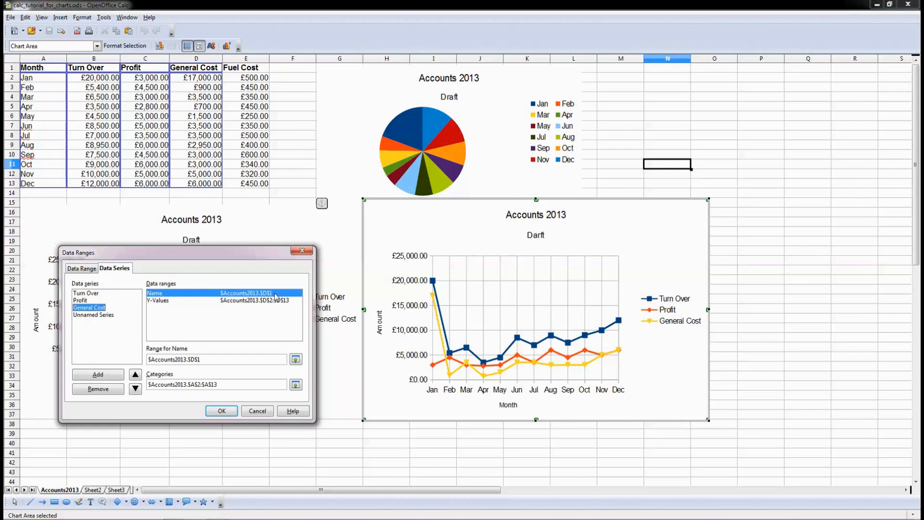
# Copy the General Cost name range into the unnamed series and change it to $Accounts2013.$E$1 for Fuel Cost.
pyautogui.moveTo(209, 357); pyautogui.dragTo(149, 359)
pyautogui.rightClick(159, 358)
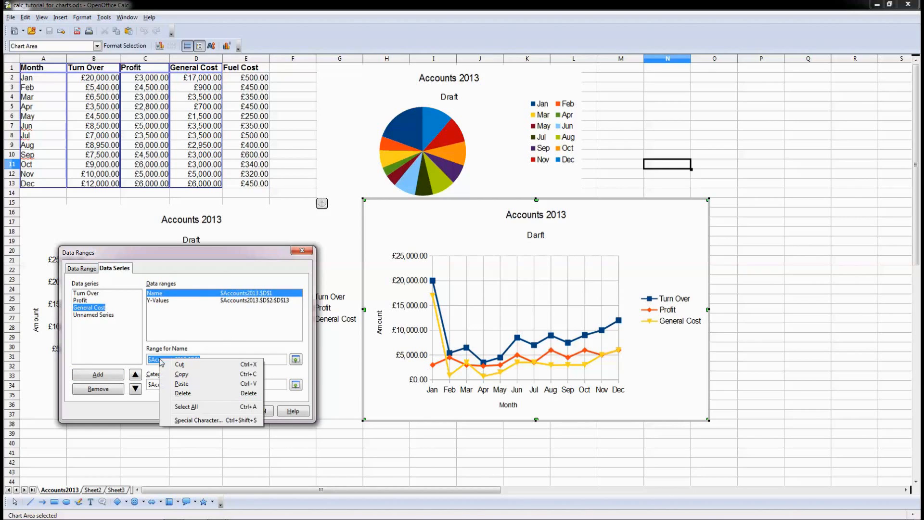
pyautogui.click(183, 374)
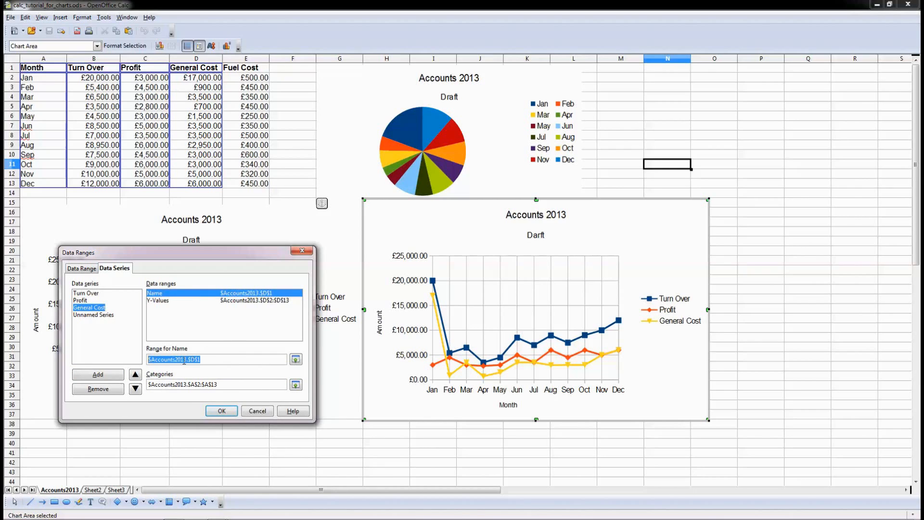
pyautogui.click(108, 316)
pyautogui.rightClick(164, 360)
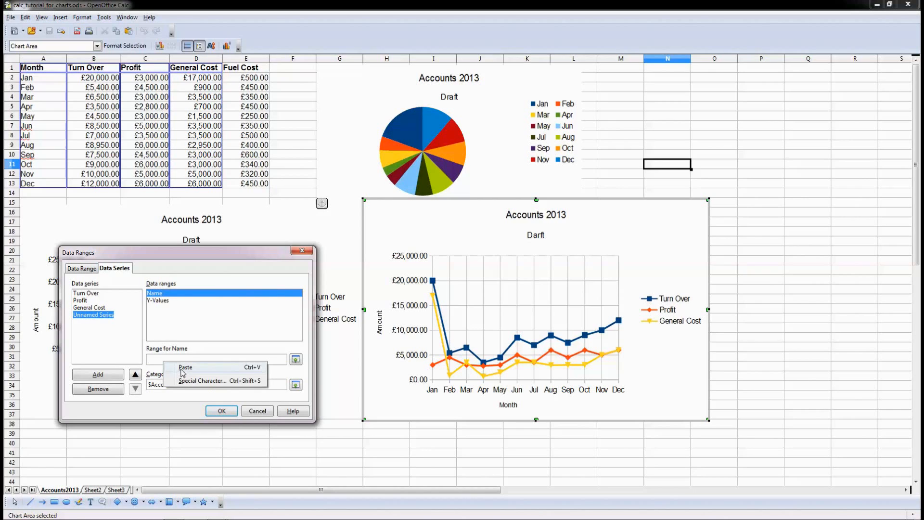
pyautogui.click(185, 367)
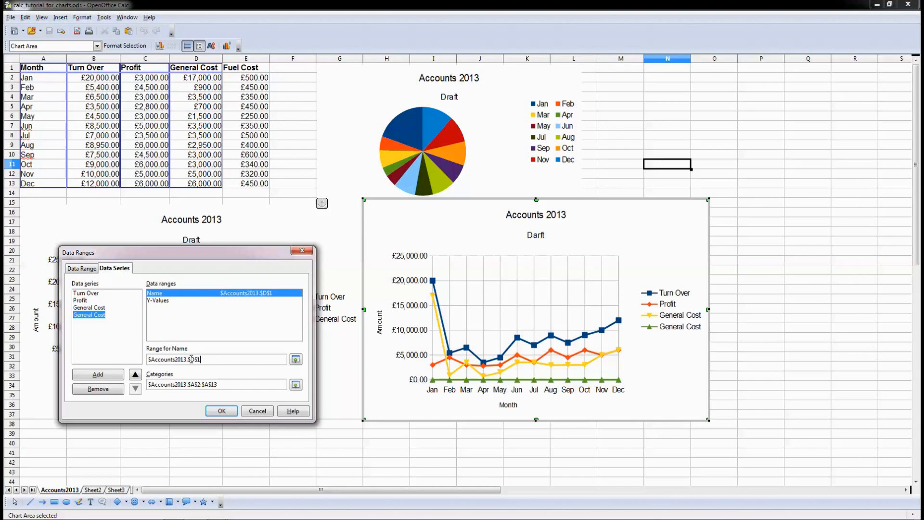
pyautogui.press('BackSpace')
pyautogui.write('E')
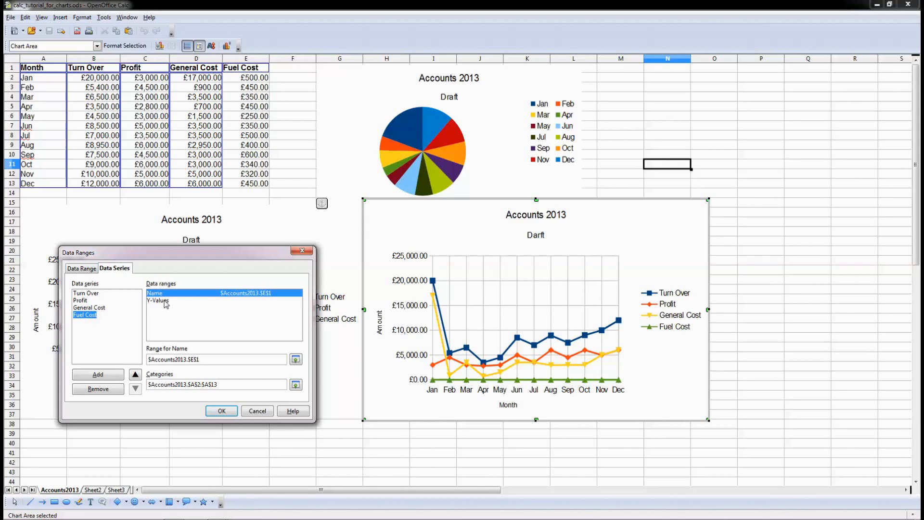
# Copy the General Cost series' Y-values range into the Y-values of the Fuel Cost series.
pyautogui.click(91, 308)
pyautogui.click(175, 302)
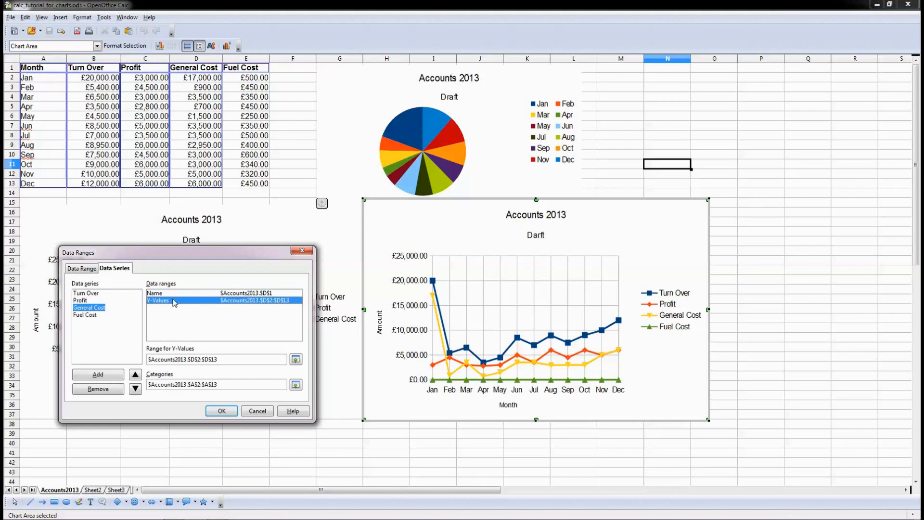
pyautogui.moveTo(222, 359); pyautogui.dragTo(128, 359)
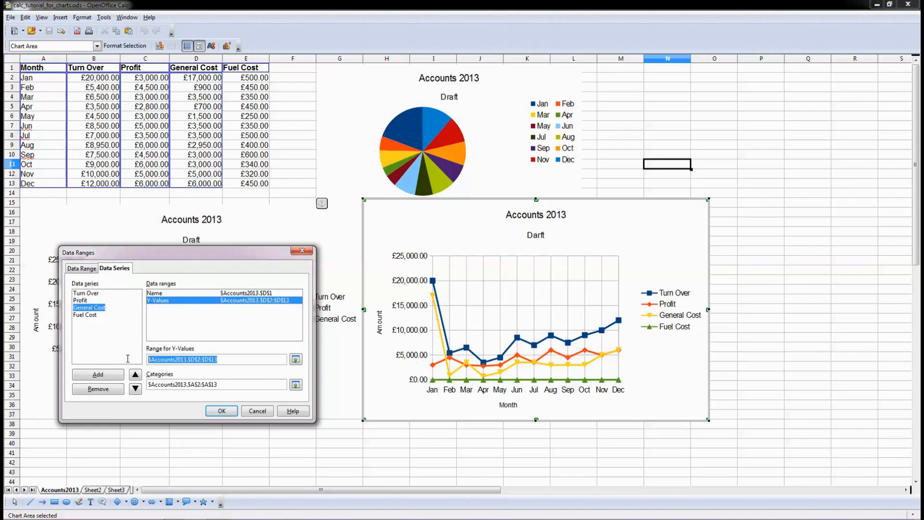
pyautogui.rightClick(177, 359)
pyautogui.click(196, 375)
pyautogui.click(86, 315)
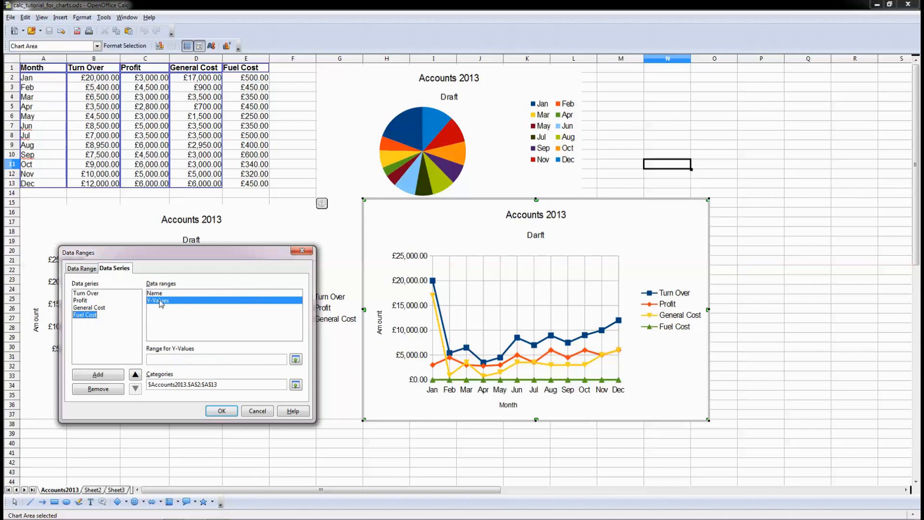
pyautogui.rightClick(188, 359)
pyautogui.click(206, 365)
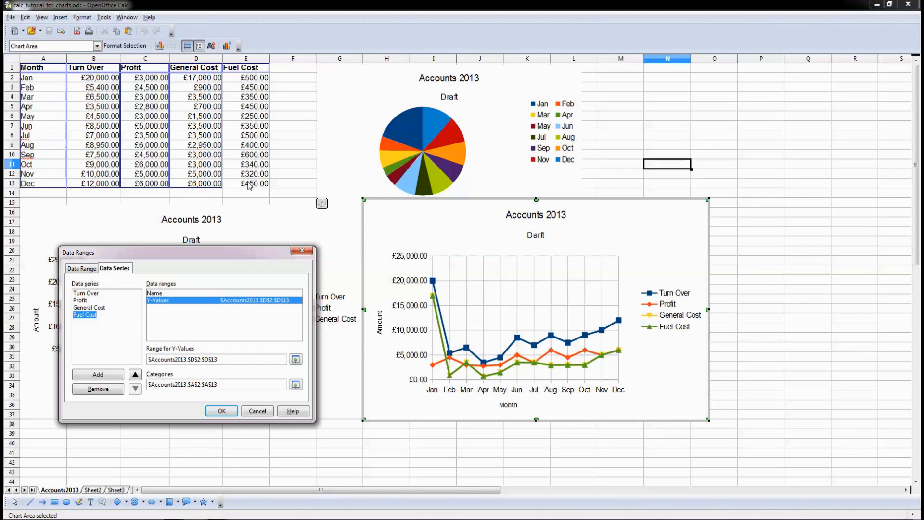
# Change the Fuel Cost Y-values range to $Accounts2013.$E$2:$E$13, accept the data ranges and leave the line chart's edit mode.
pyautogui.click(195, 360)
pyautogui.press('BackSpace')
pyautogui.write('E')
pyautogui.press('Right')
pyautogui.press('Right')
pyautogui.press('Right')
pyautogui.press('Right')
pyautogui.press('Right')
pyautogui.press('BackSpace')
pyautogui.write('E')
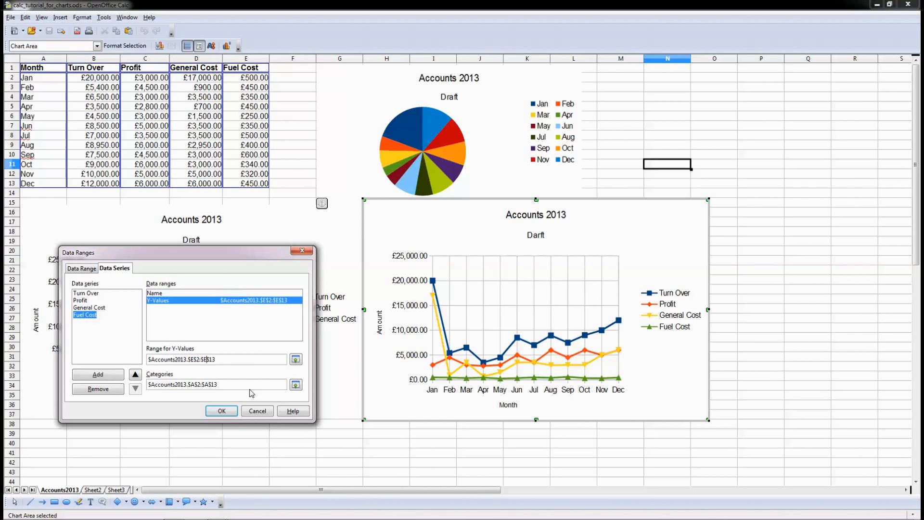
pyautogui.click(222, 410)
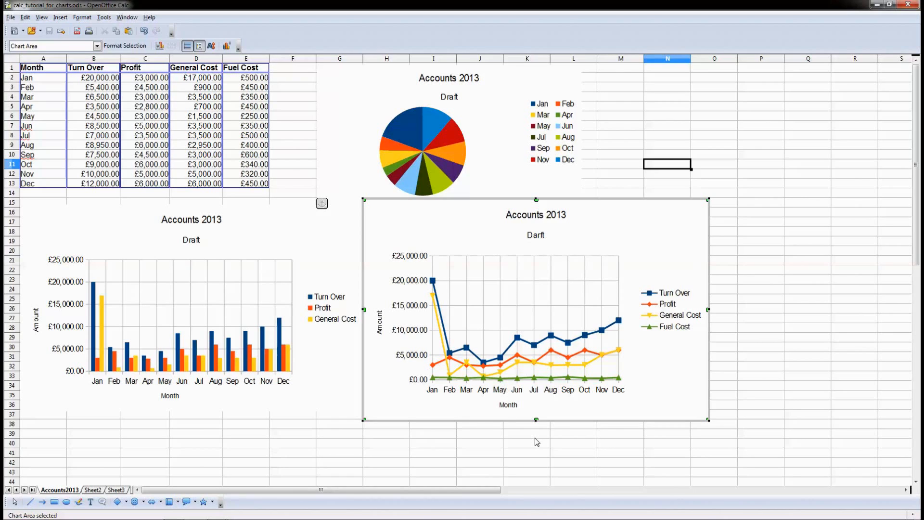
pyautogui.click(670, 115)
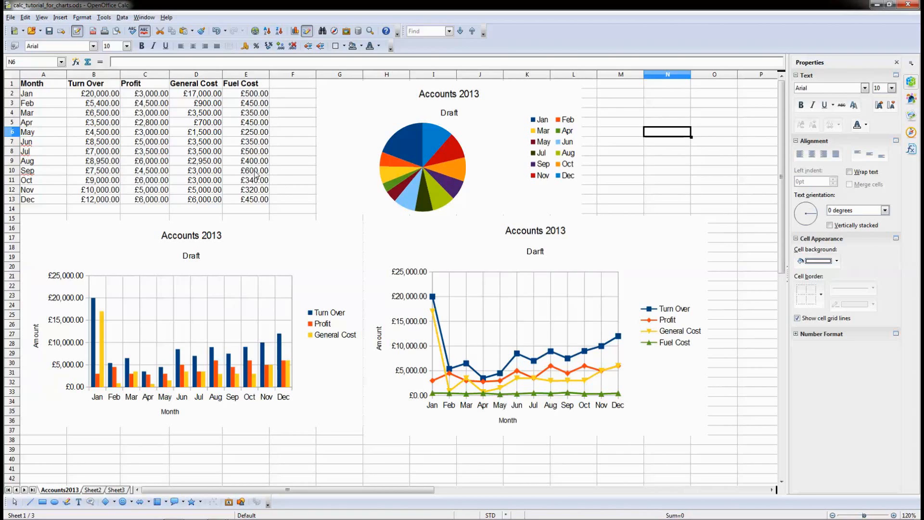
# Extend January's General Cost formula in D2 to =B2 - C2 - E2 so that it also subtracts the fuel cost.
pyautogui.press('Down')
pyautogui.press('Left')
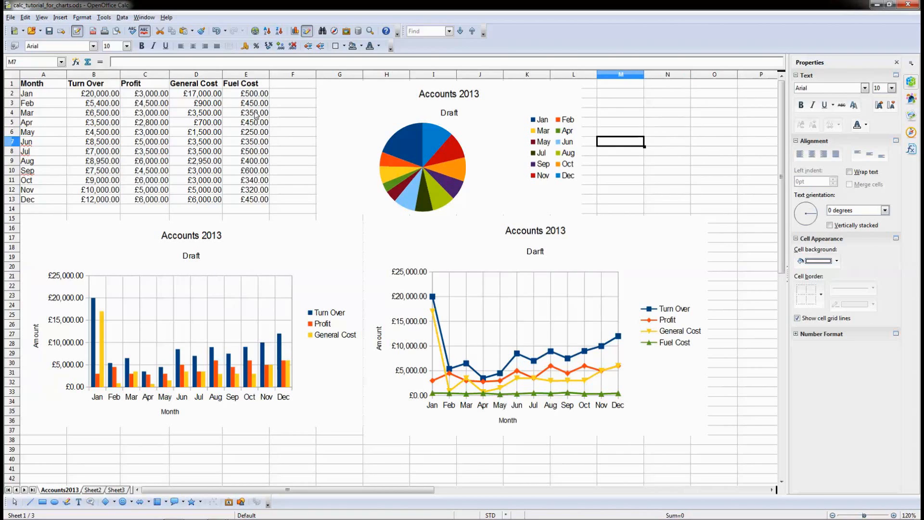
pyautogui.click(205, 96)
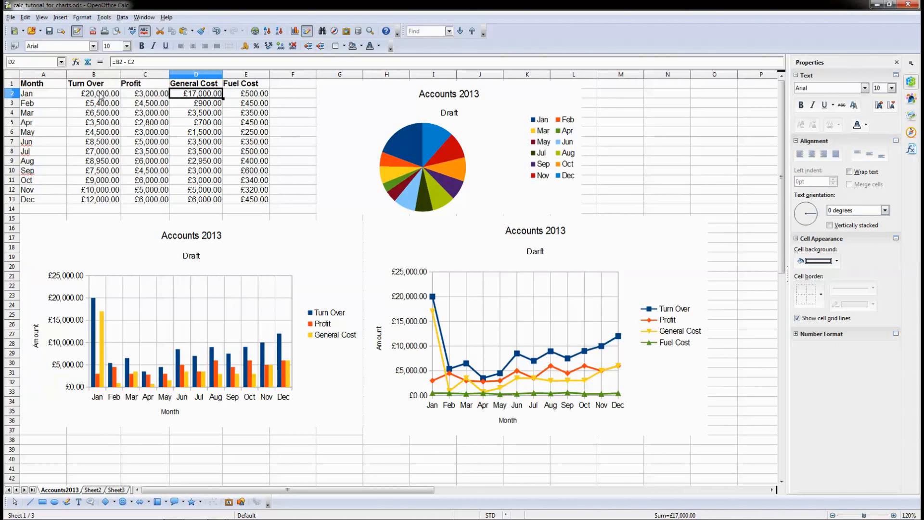
pyautogui.click(132, 63)
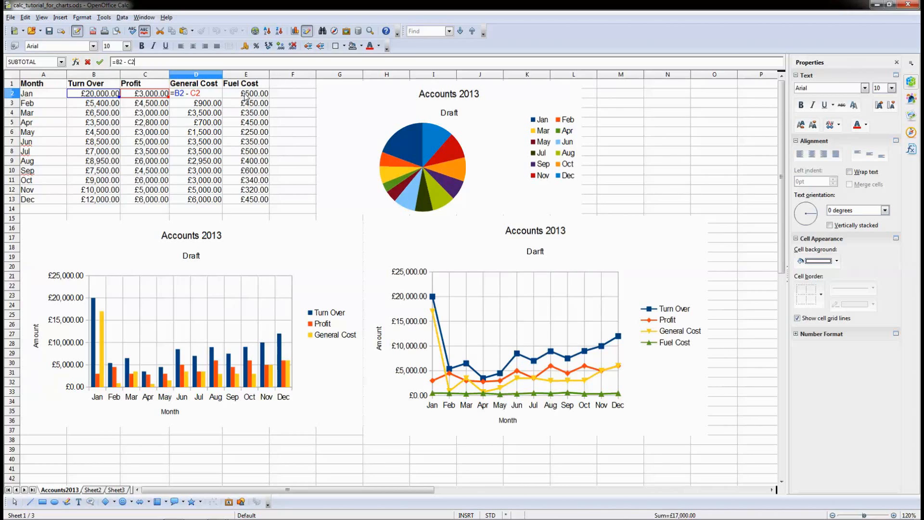
pyautogui.write('- E2')
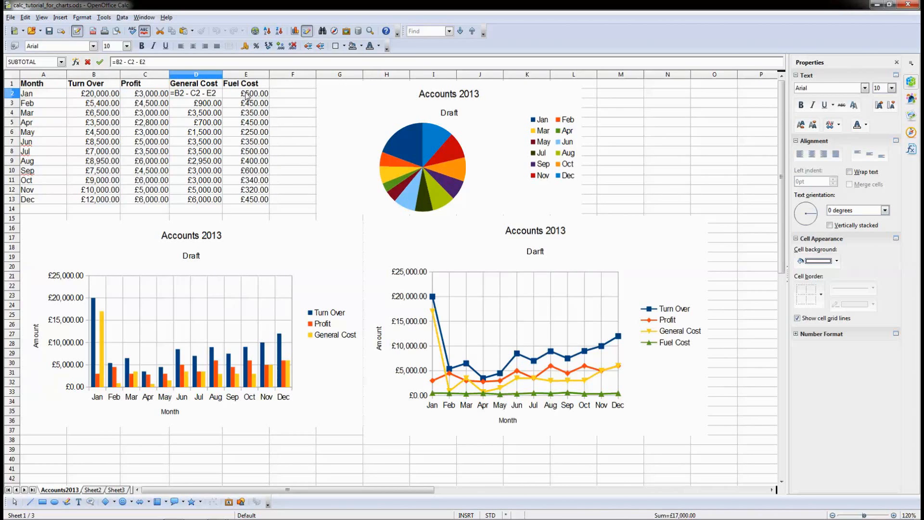
pyautogui.press('Return')
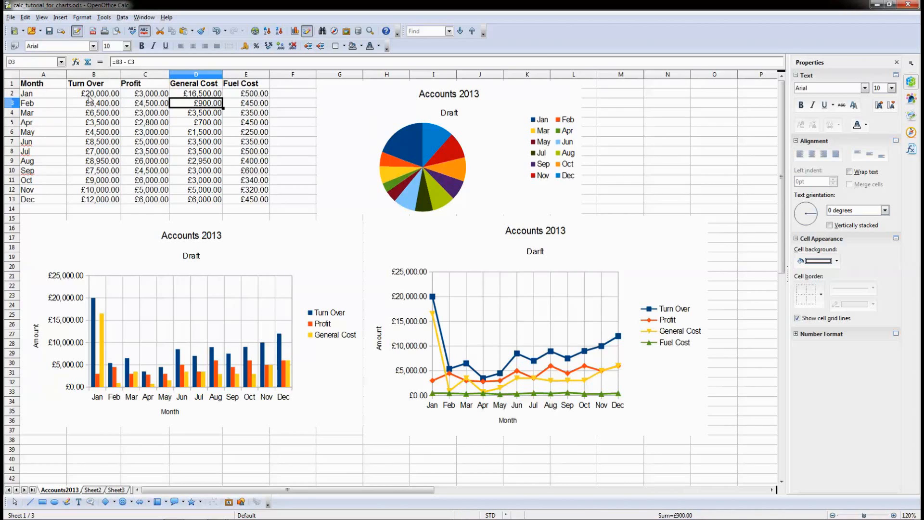
# Fill the January General Cost formula down through December in D13 and check the January cells it refers to.
pyautogui.click(88, 95)
pyautogui.click(144, 94)
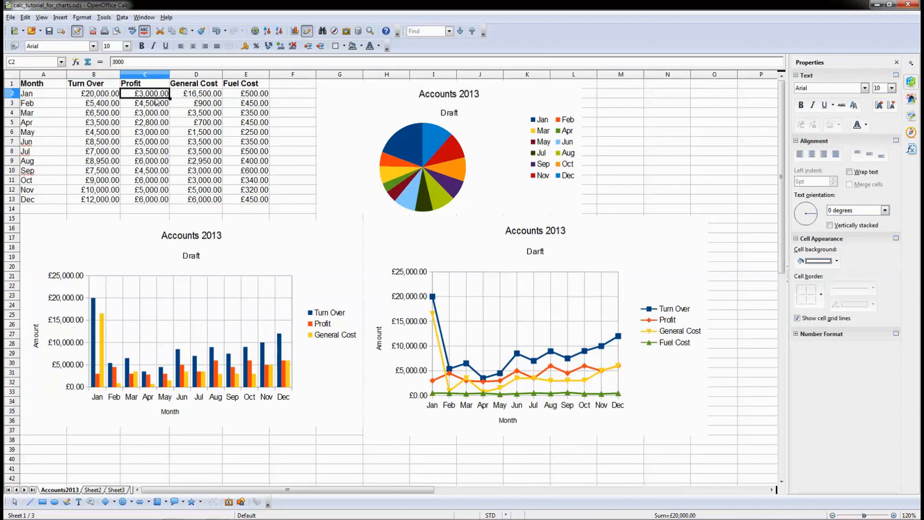
pyautogui.click(257, 94)
pyautogui.click(213, 95)
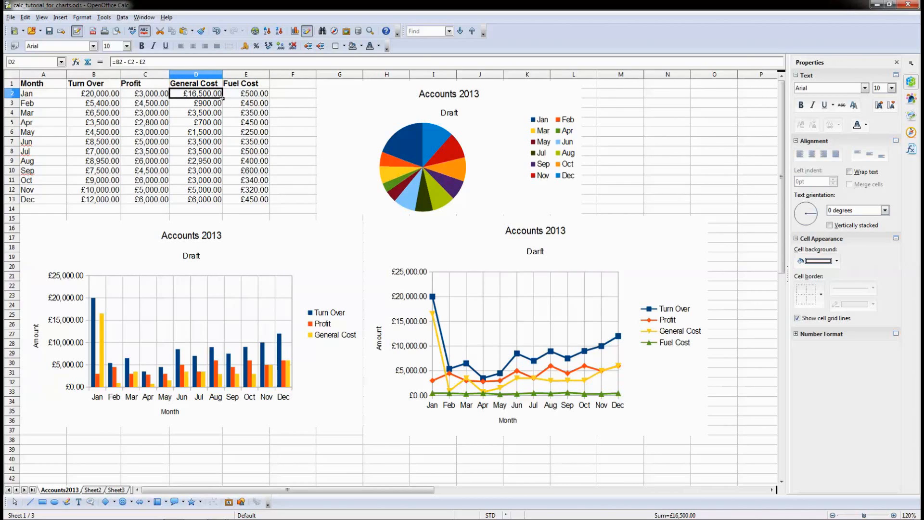
pyautogui.moveTo(221, 108); pyautogui.dragTo(217, 203)
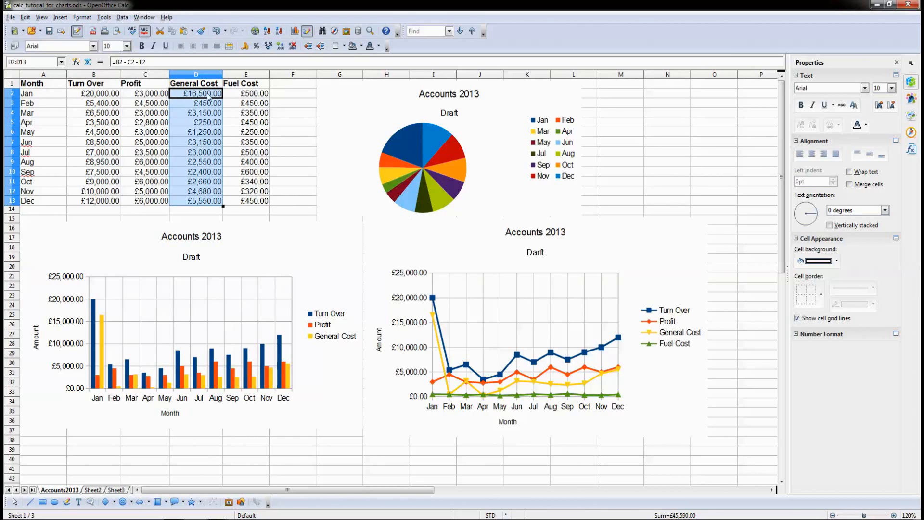
pyautogui.click(110, 95)
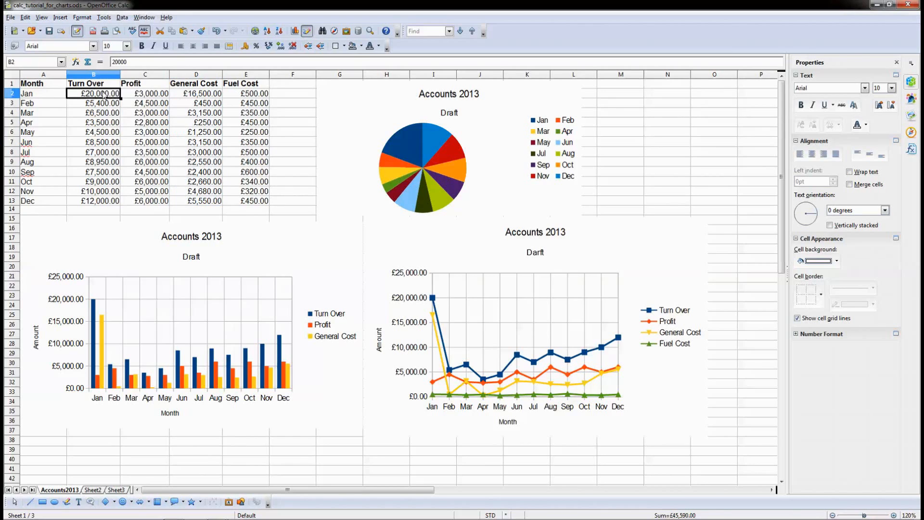
pyautogui.click(154, 96)
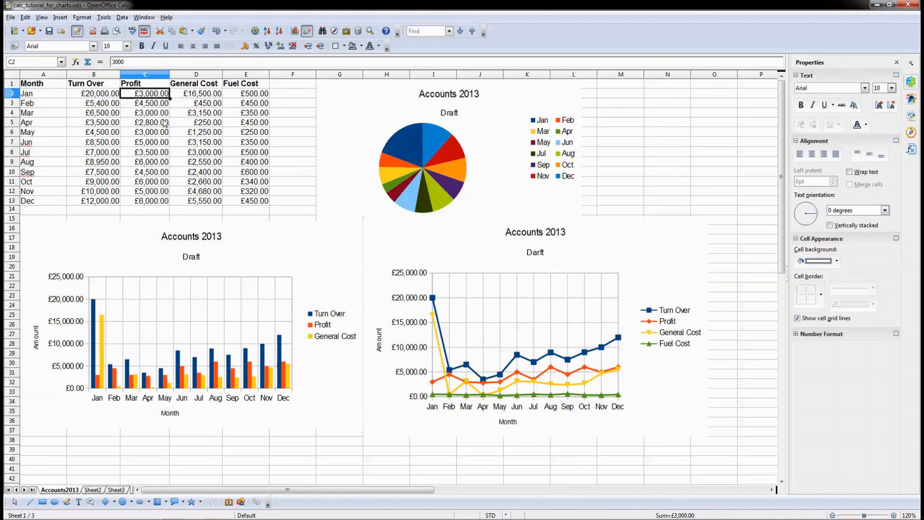
pyautogui.click(251, 95)
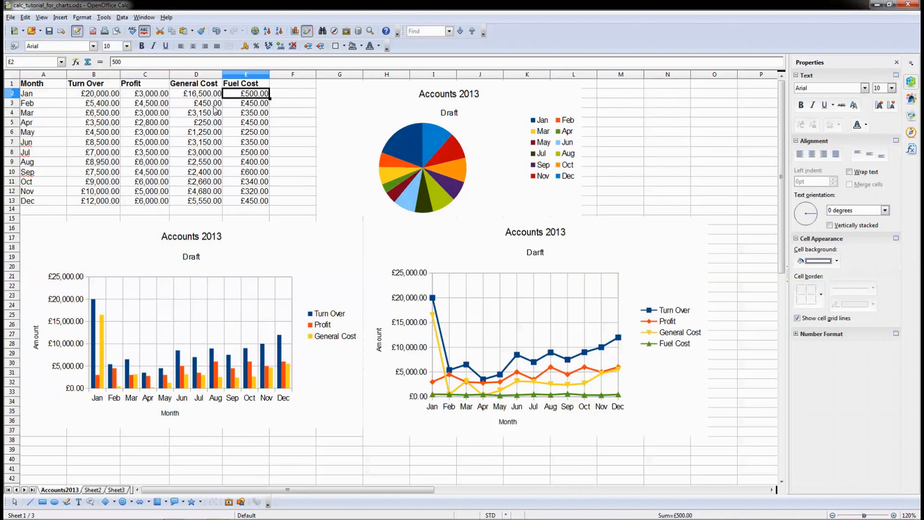
pyautogui.click(200, 94)
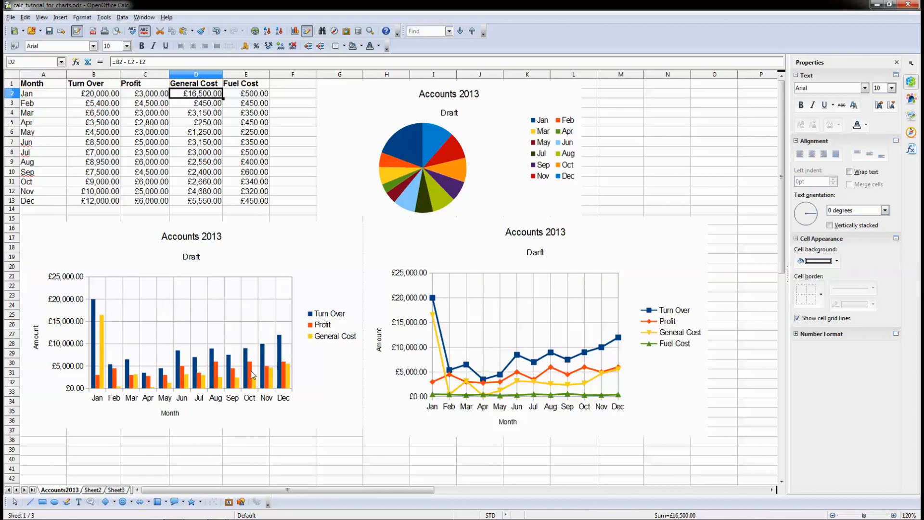
# Add a new data series to the column chart's data ranges and move it below General Cost.
pyautogui.click(304, 248)
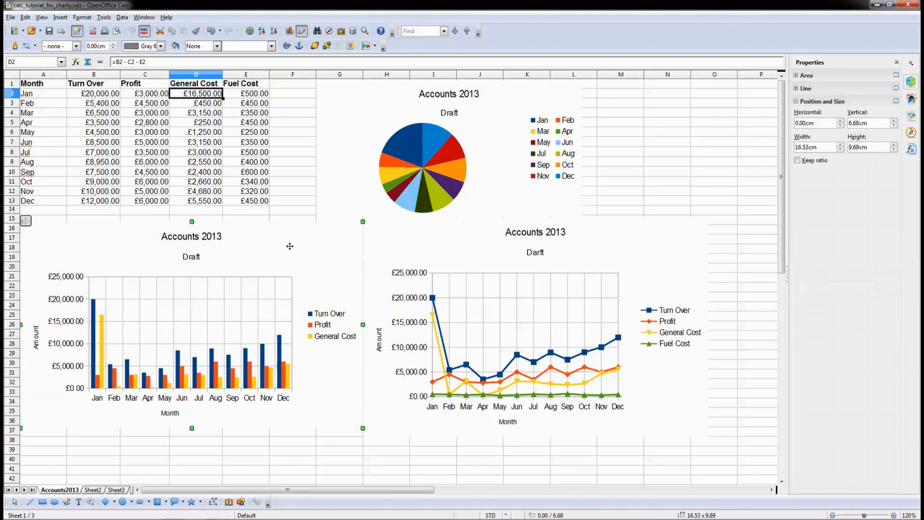
pyautogui.doubleClick(289, 246)
pyautogui.rightClick(274, 229)
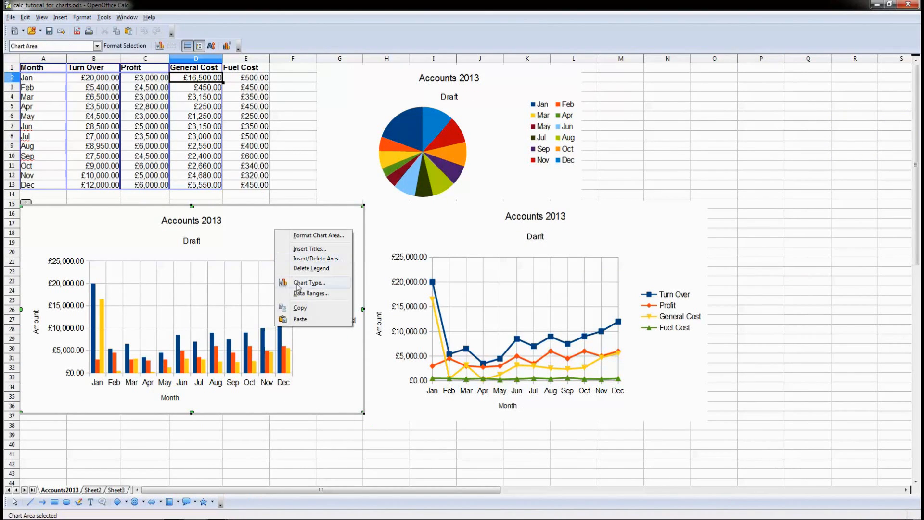
pyautogui.click(308, 293)
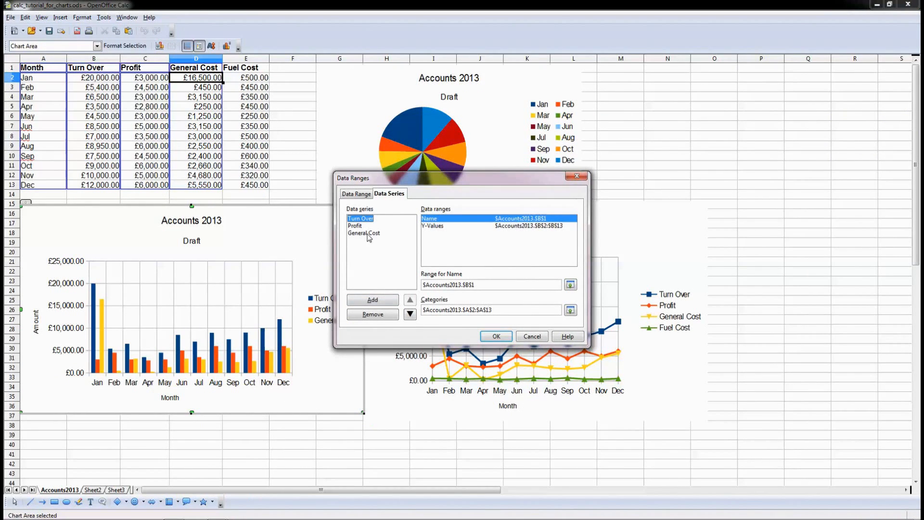
pyautogui.click(373, 299)
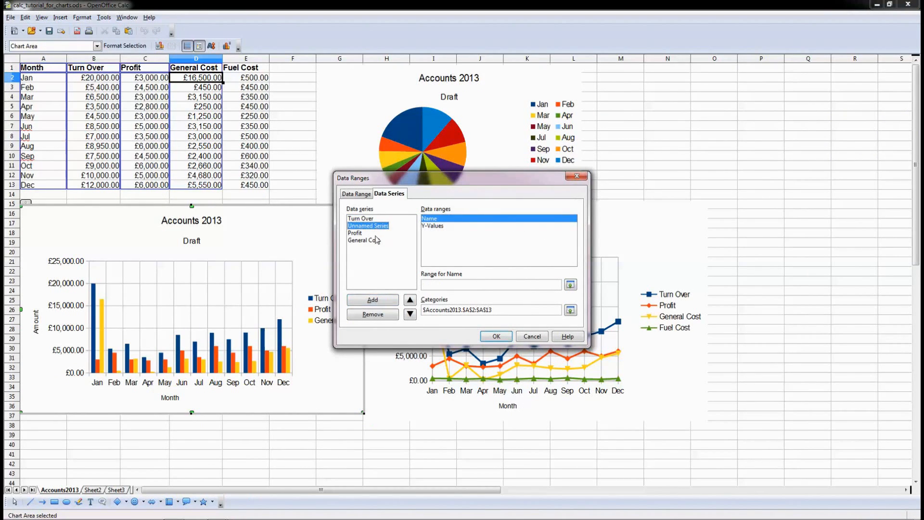
pyautogui.click(410, 313)
pyautogui.click(410, 314)
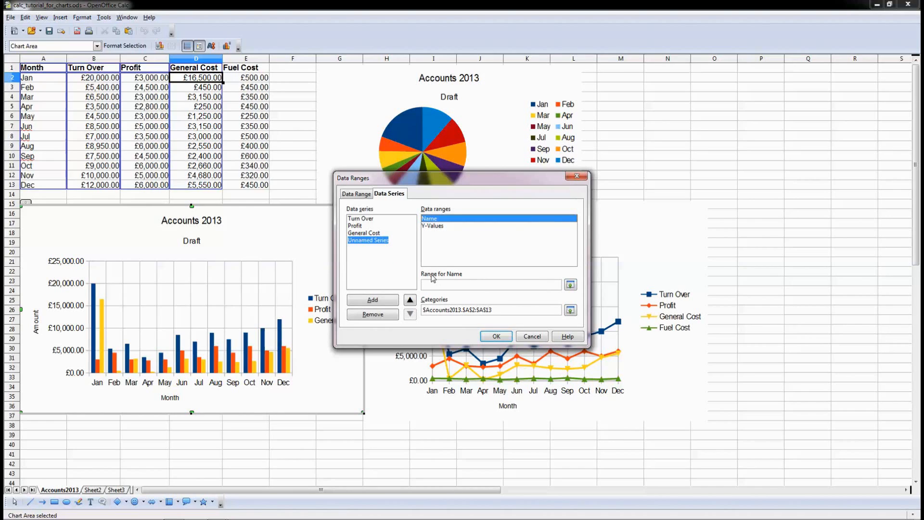
# Copy the General Cost name range into the column chart's unnamed series and change it to $Accounts2013.$E$1.
pyautogui.click(360, 233)
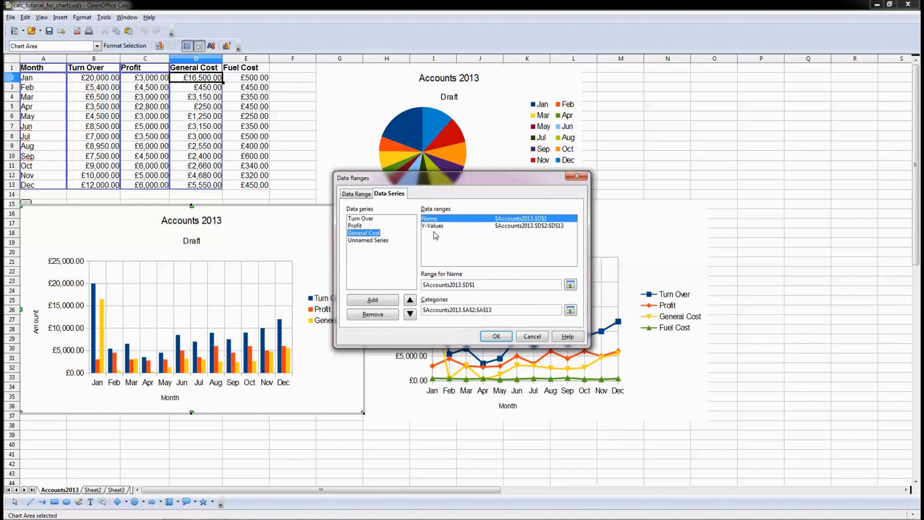
pyautogui.moveTo(476, 285); pyautogui.dragTo(341, 287)
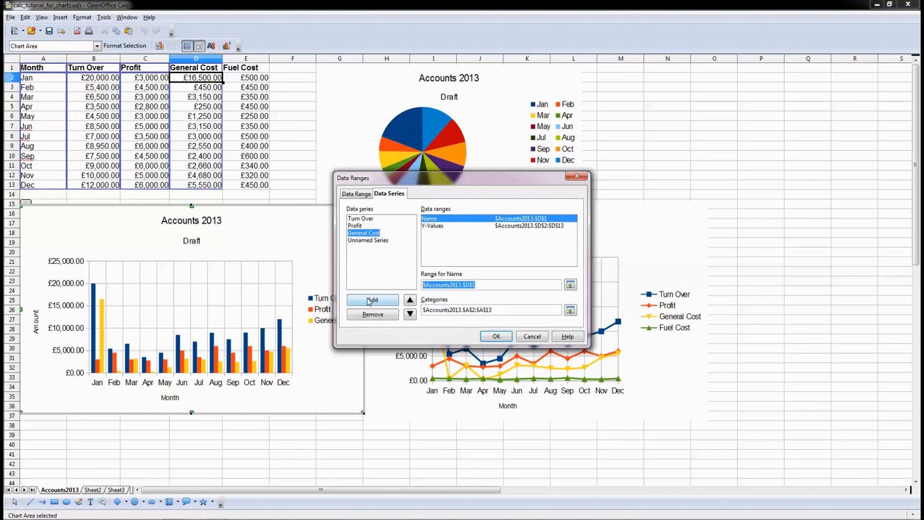
pyautogui.click(369, 241)
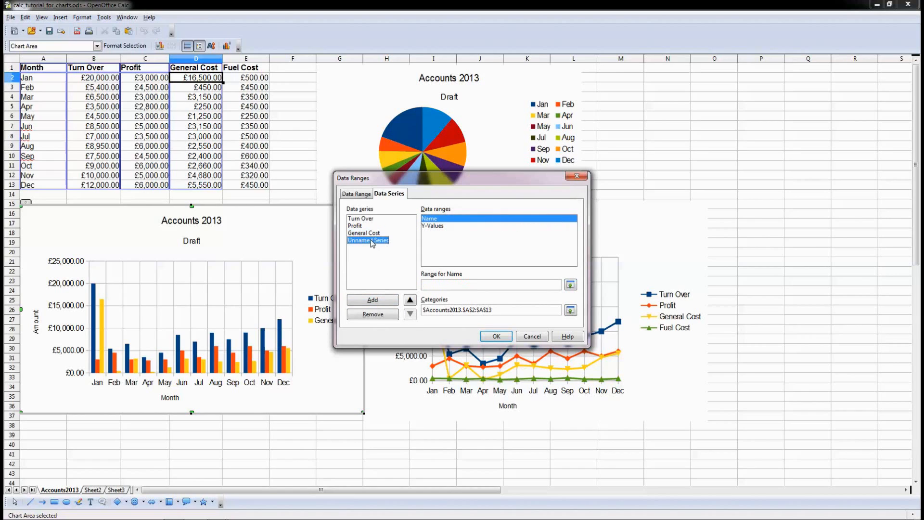
pyautogui.click(457, 285)
pyautogui.hotkey('ctrl', 'v')
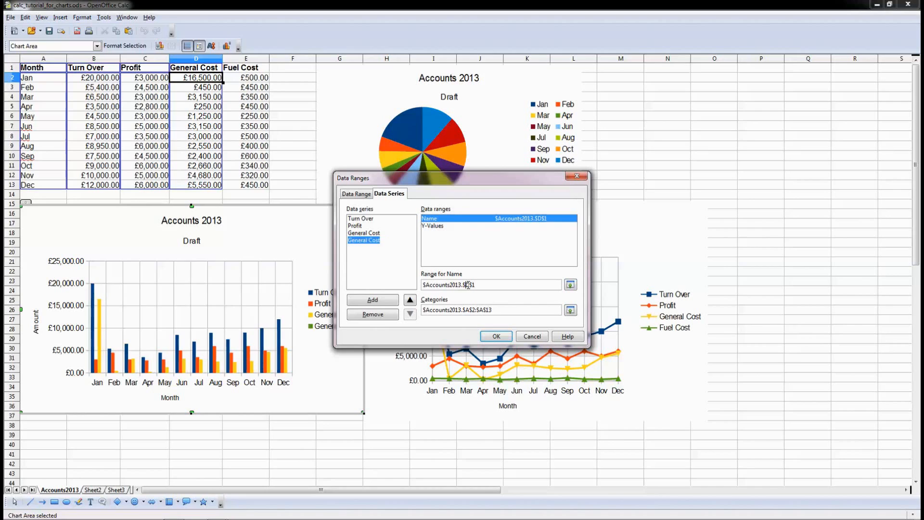
pyautogui.press('BackSpace')
pyautogui.write('E')
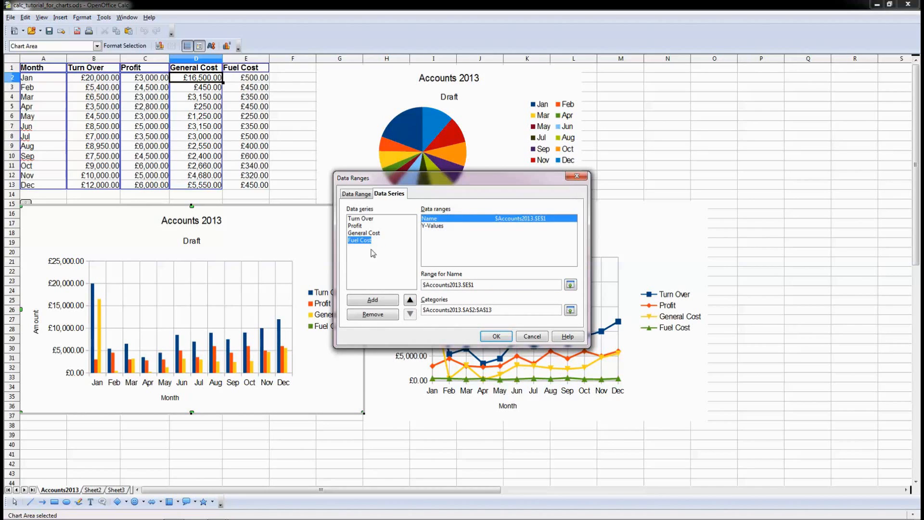
# Copy General Cost's Y-values range into the column chart's Fuel Cost series, change it to $Accounts2013.$E$2:$E$13, and finish editing the chart.
pyautogui.click(374, 233)
pyautogui.click(444, 226)
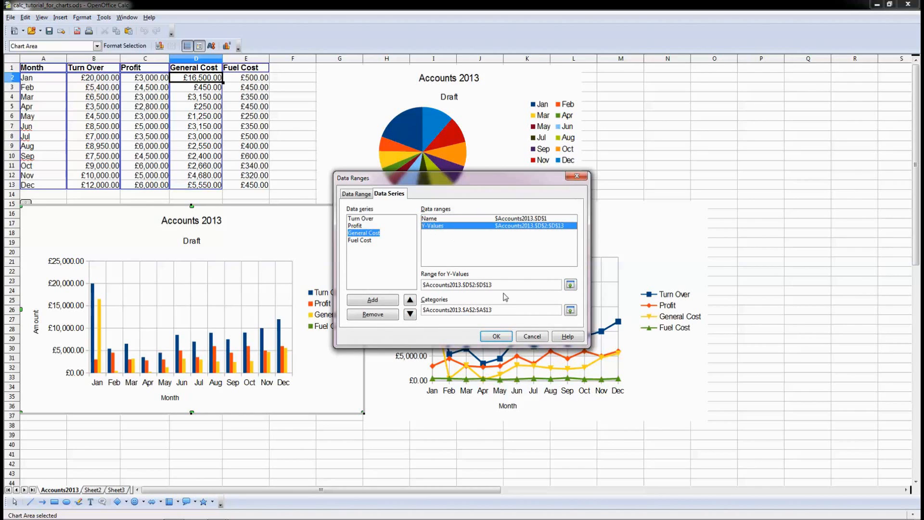
pyautogui.click(369, 240)
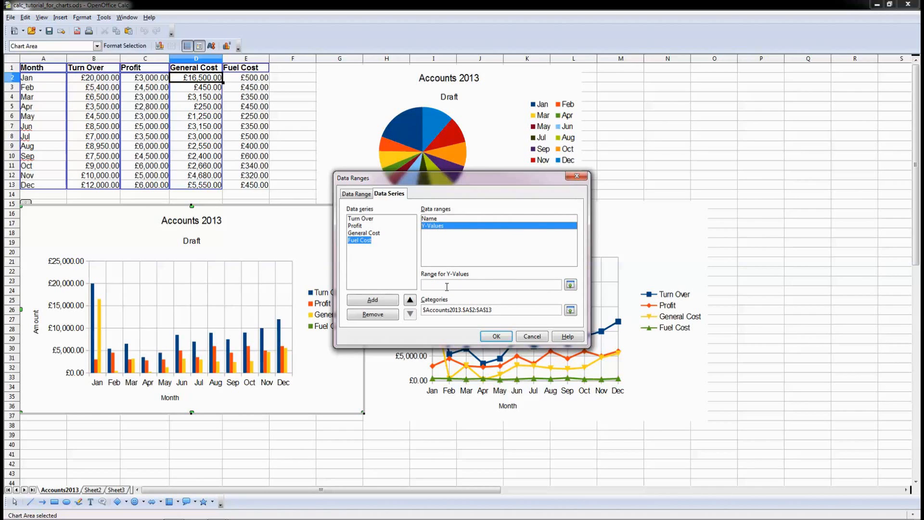
pyautogui.write('$Accounts2013.$D$2:$D$13')
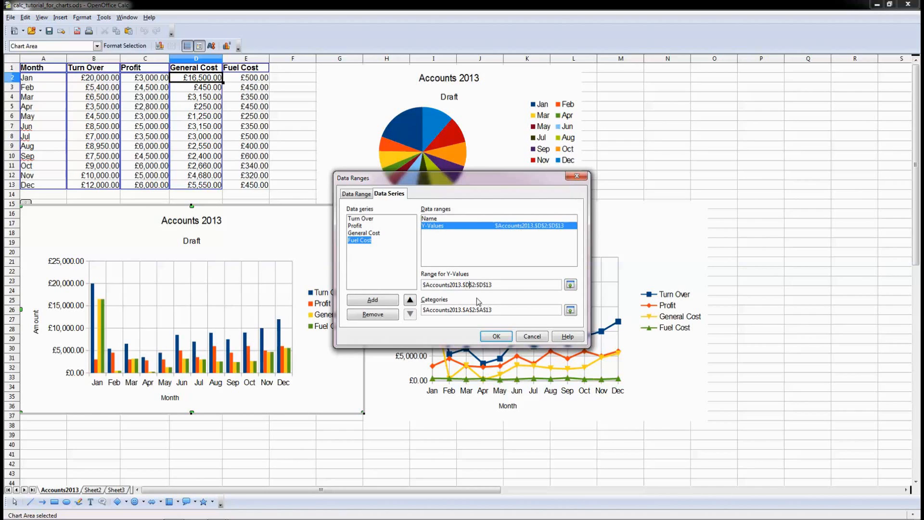
pyautogui.press('BackSpace')
pyautogui.write('E')
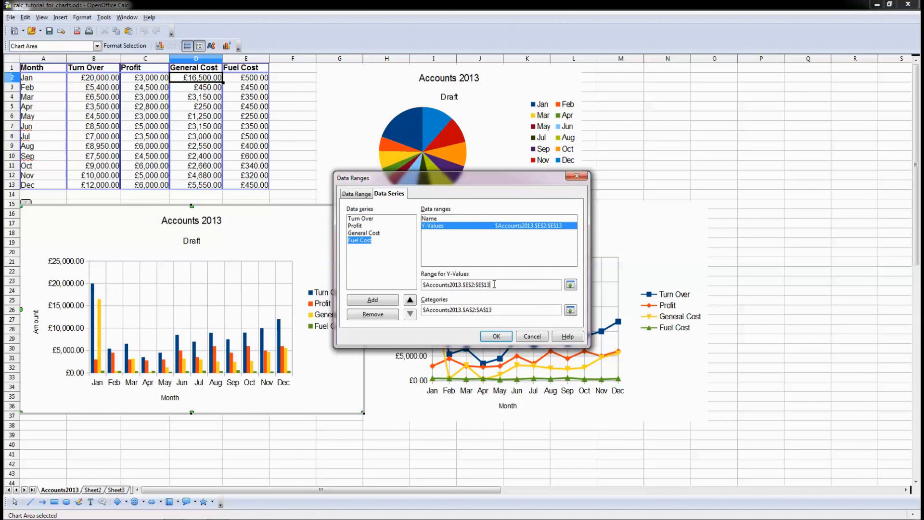
pyautogui.click(496, 337)
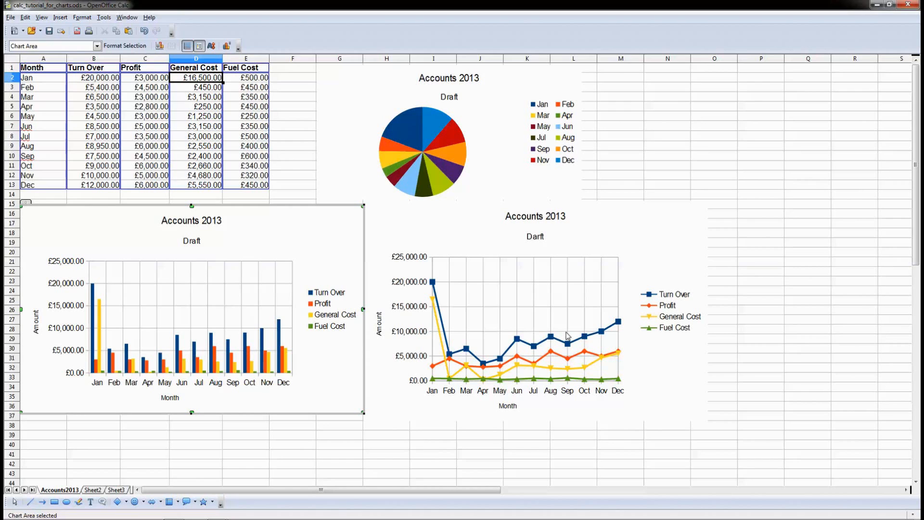
pyautogui.click(770, 189)
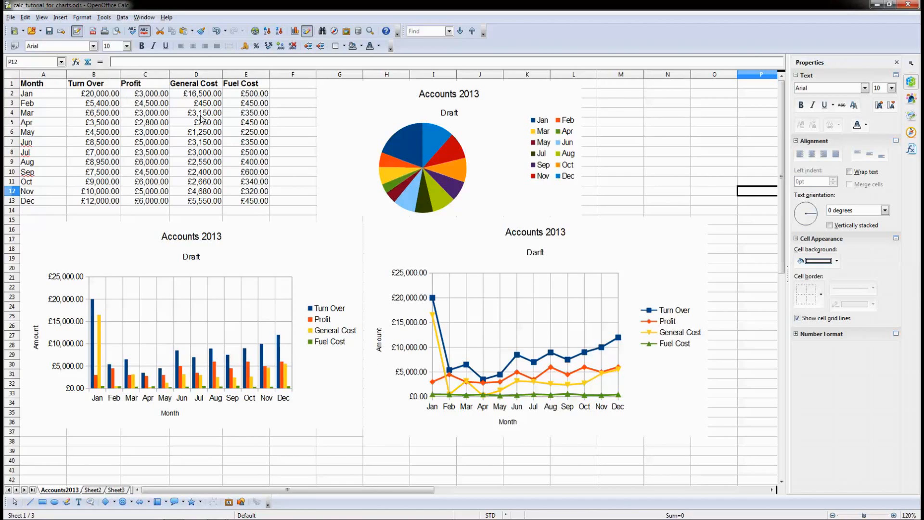
pyautogui.moveTo(38, 84); pyautogui.dragTo(245, 209)
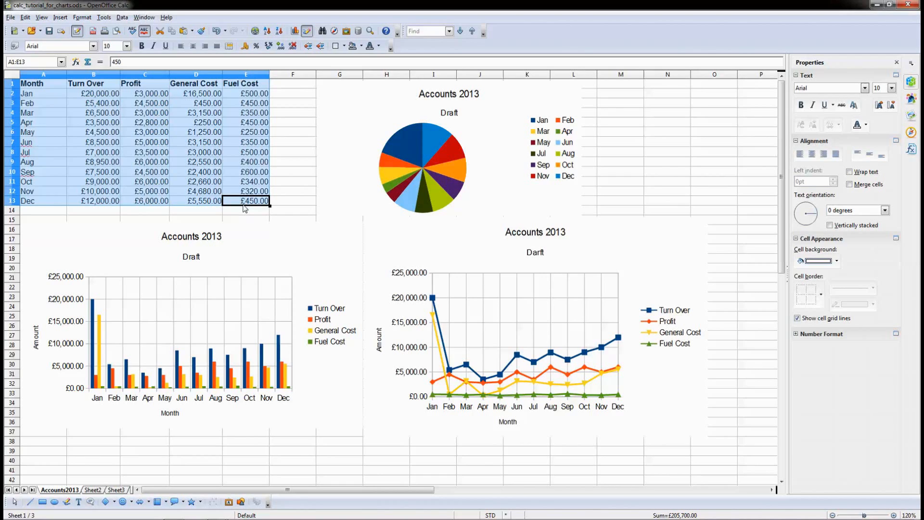
pyautogui.click(295, 201)
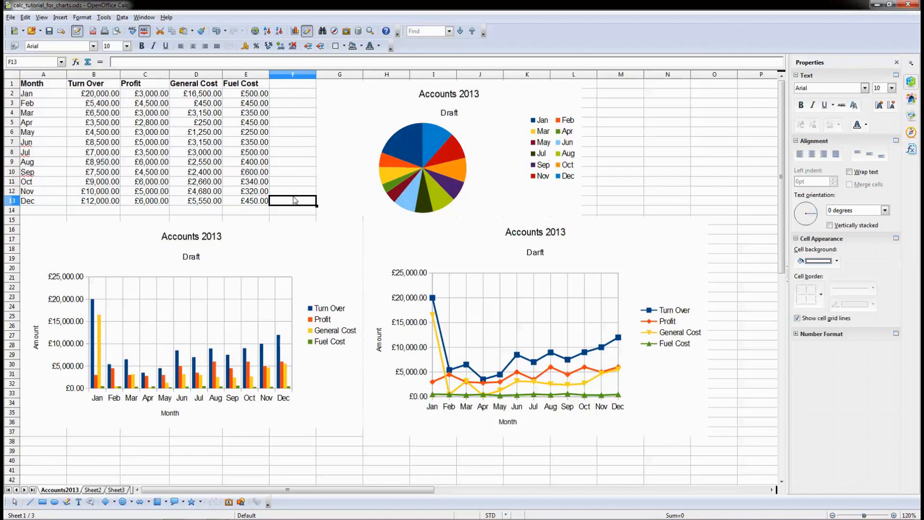